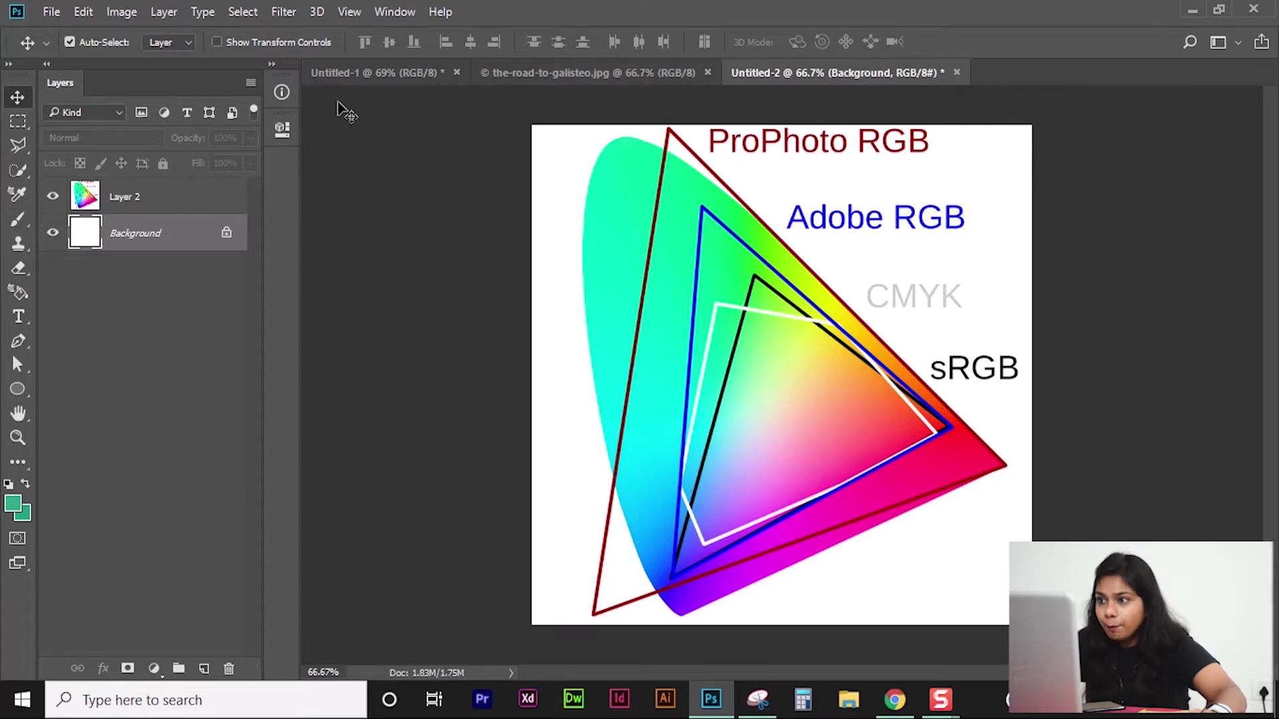
- Switch to the Untitled-1 document containing the colour wheel and open the Info panel
{"action": "left_click", "coordinate": [558, 72]}
{"action": "left_click", "coordinate": [420, 72]}
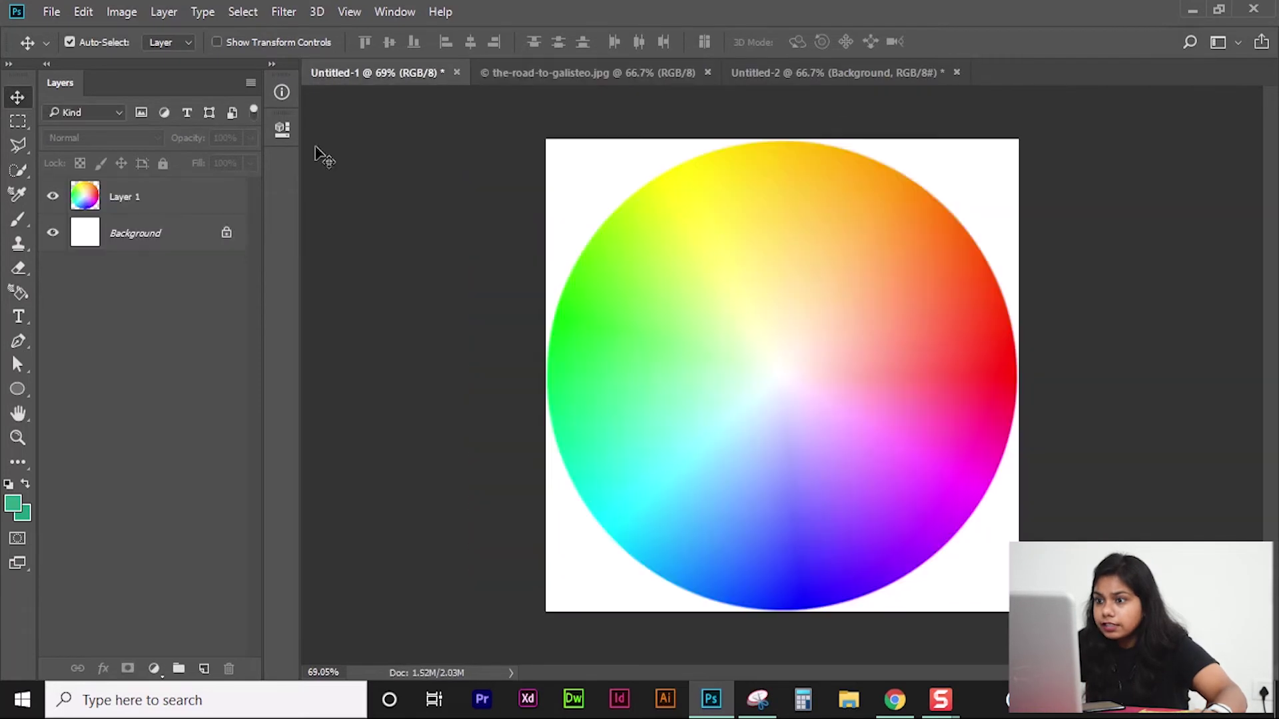
{"action": "left_click", "coordinate": [282, 95]}
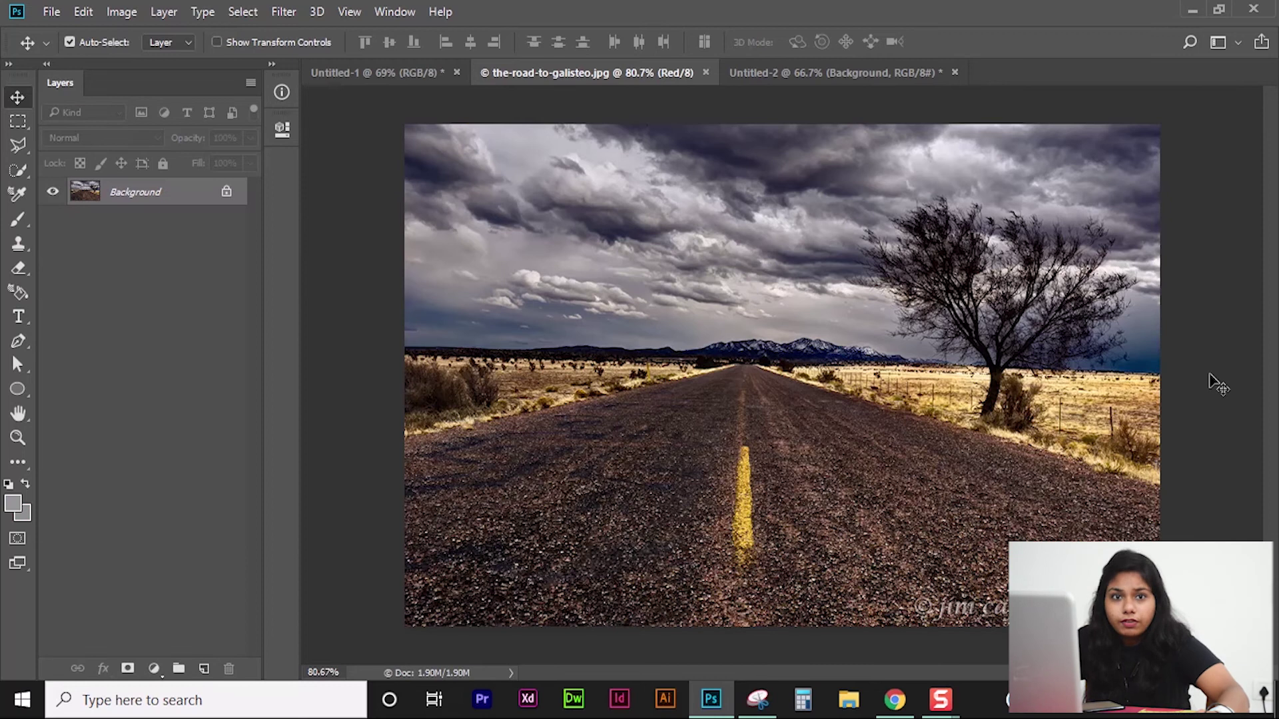
- Check the colour modes available for the road photo without changing its RGB Color mode
{"action": "left_click", "coordinate": [117, 10]}
{"action": "mouse_move", "coordinate": [365, 8]}
{"action": "mouse_move", "coordinate": [121, 11]}
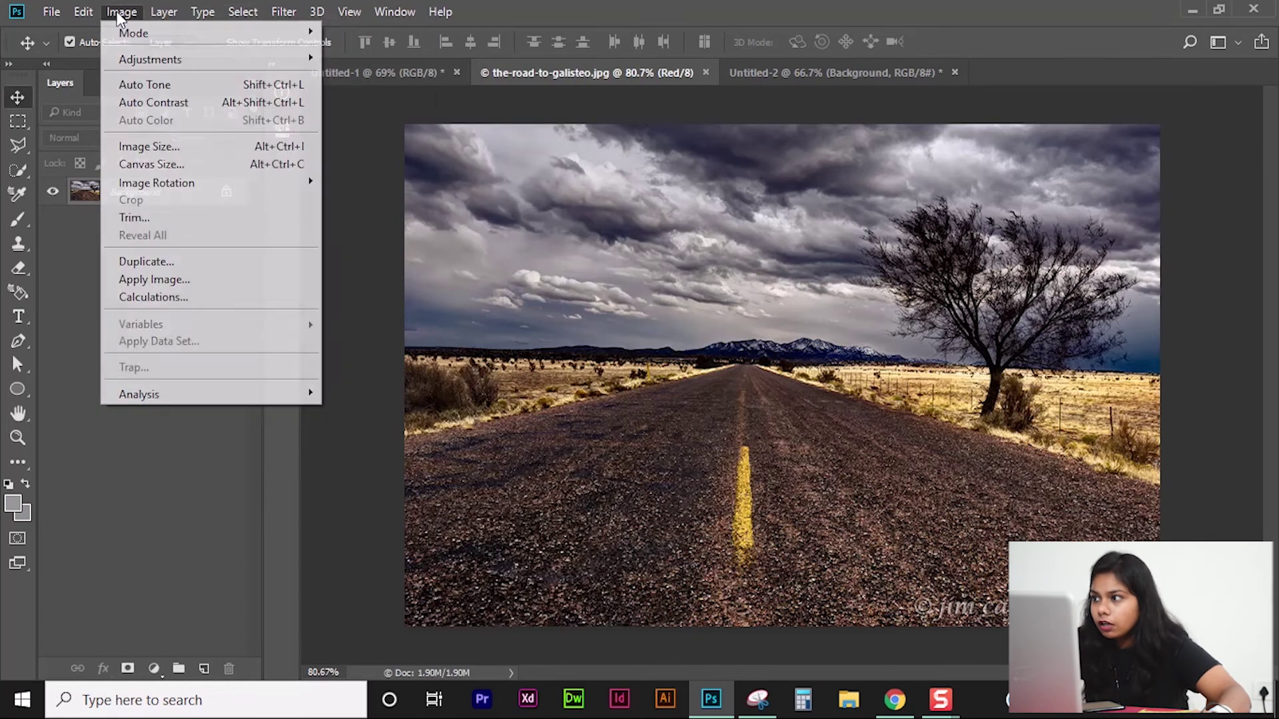
{"action": "mouse_move", "coordinate": [314, 24]}
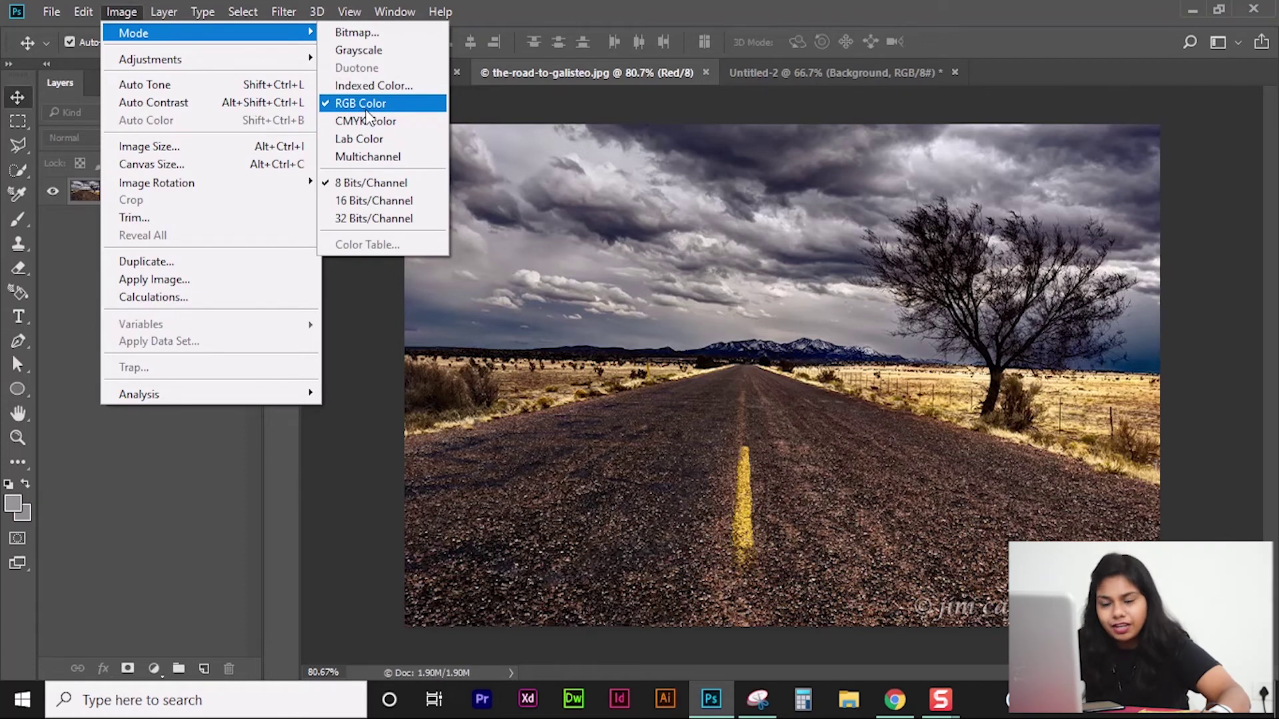
{"action": "left_click", "coordinate": [601, 288]}
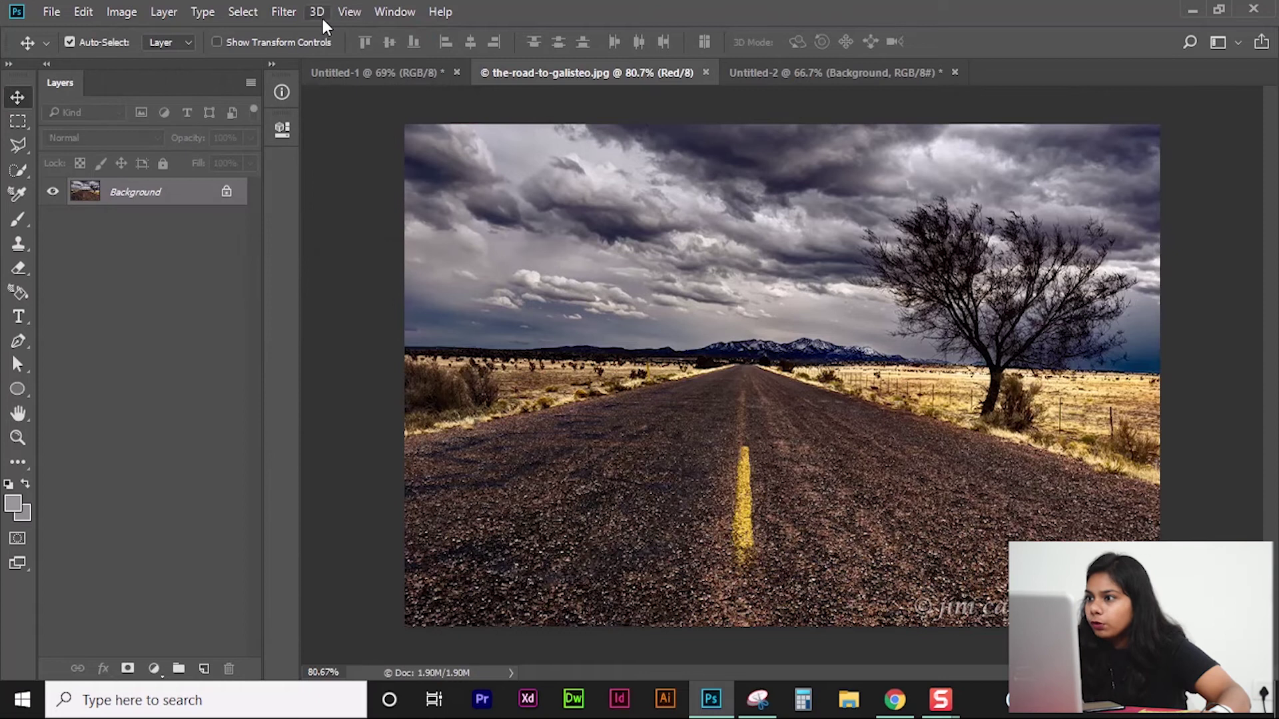
- Show the Channels panel and isolate the Green channel of the road photo
{"action": "left_click", "coordinate": [387, 13]}
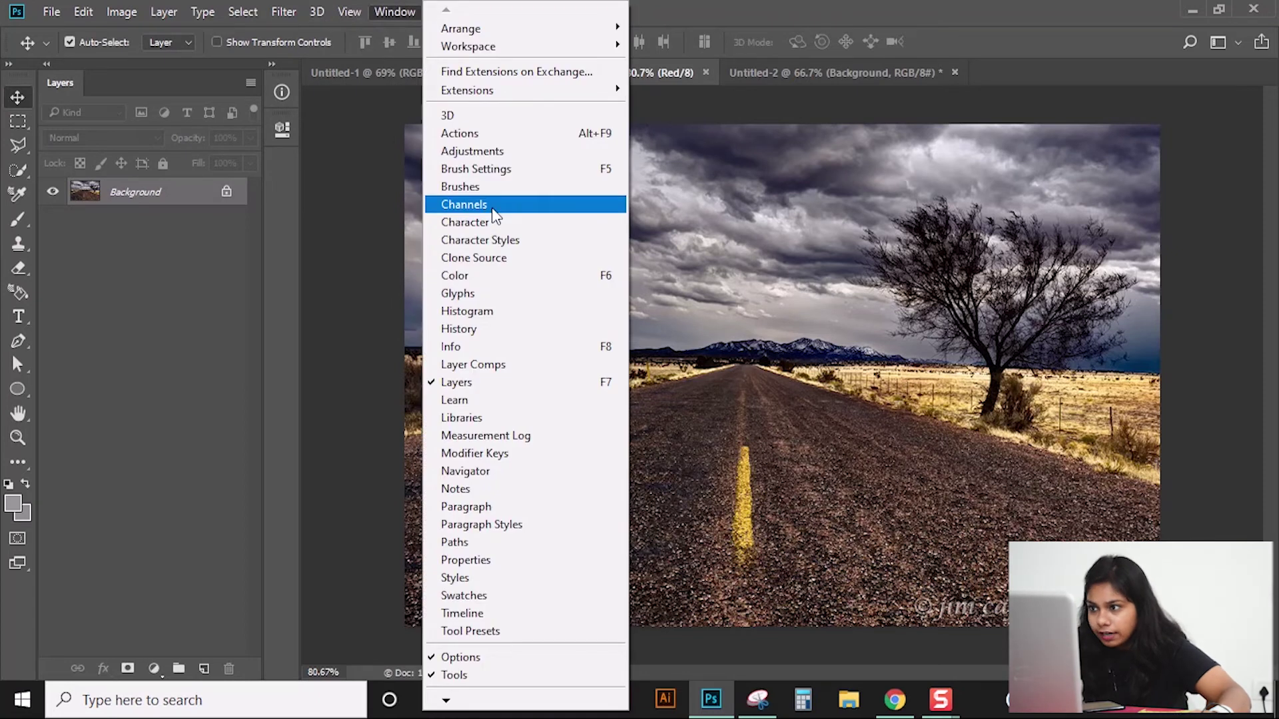
{"action": "left_click", "coordinate": [493, 207]}
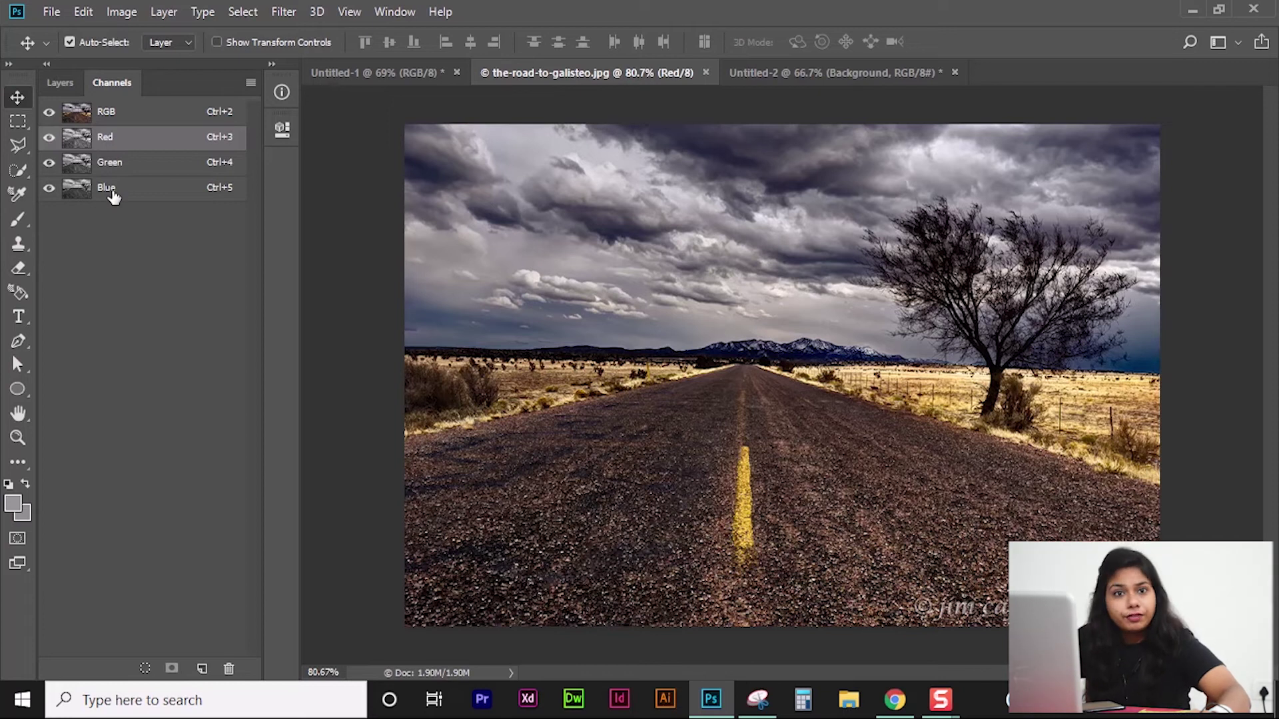
{"action": "left_click", "coordinate": [123, 167]}
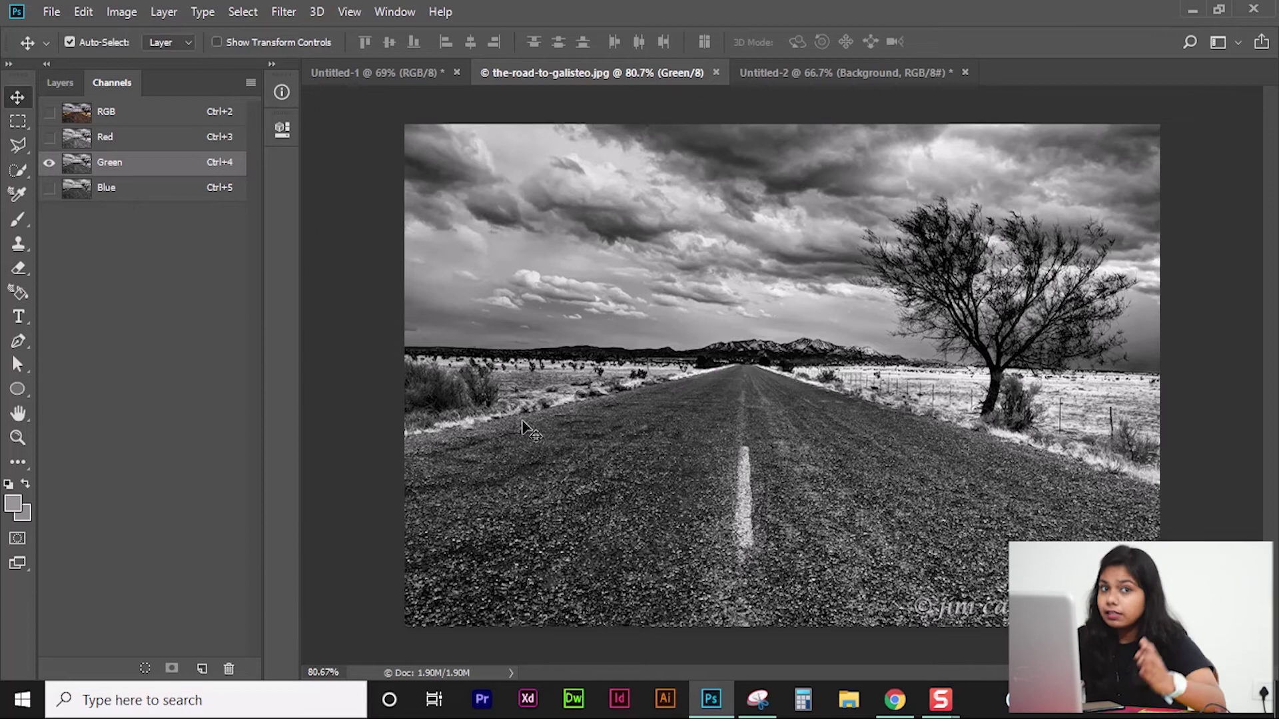
- Compare the road photo's Red, Green and Blue channels by isolating each in turn, ending on Blue
{"action": "left_click", "coordinate": [165, 194]}
{"action": "left_click", "coordinate": [157, 138]}
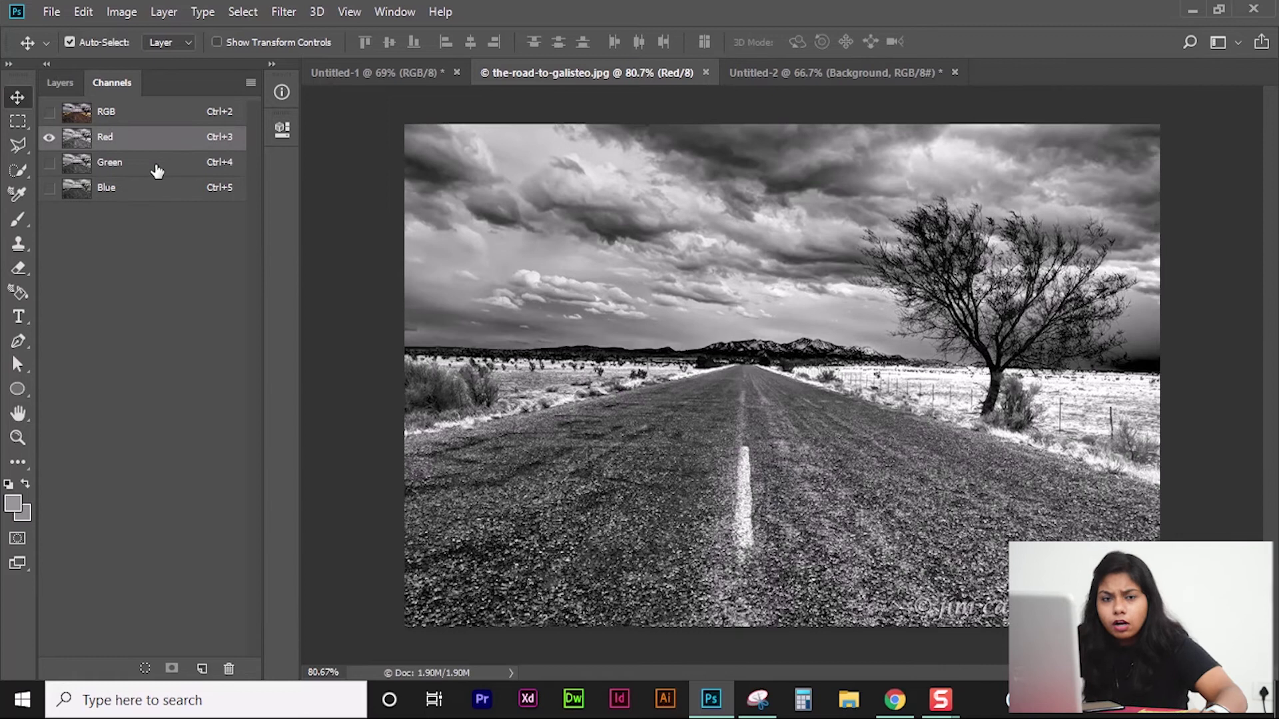
{"action": "left_click", "coordinate": [157, 163]}
{"action": "left_click", "coordinate": [157, 196]}
{"action": "left_click", "coordinate": [151, 172]}
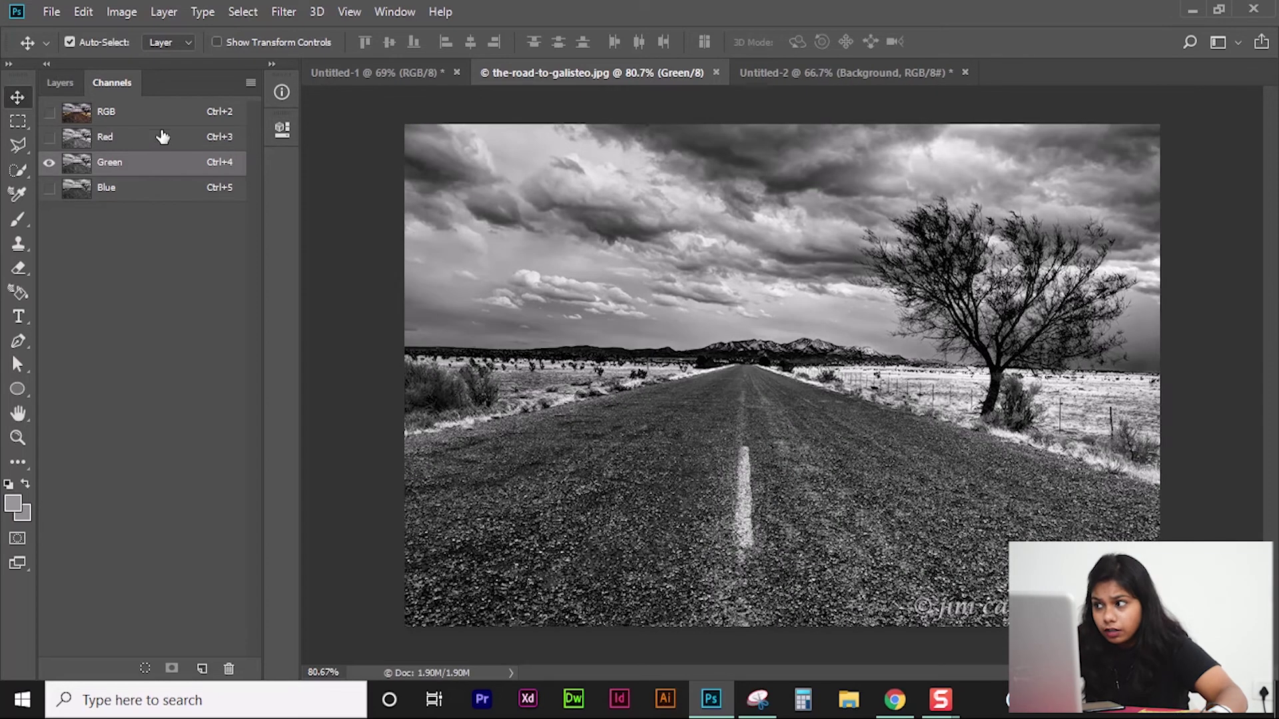
{"action": "left_click", "coordinate": [160, 136]}
{"action": "left_click", "coordinate": [163, 167]}
{"action": "left_click", "coordinate": [167, 189]}
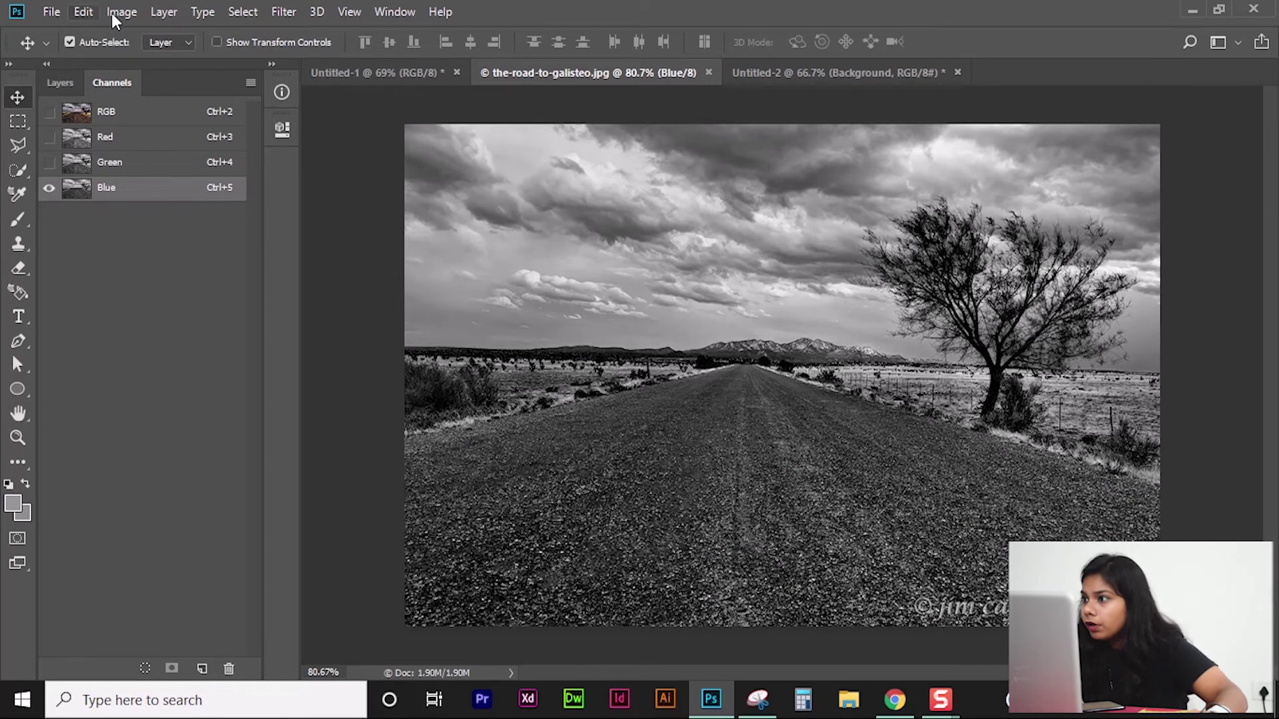
- Enable Show Channels in Color in the Interface preferences and return to the Move tool
{"action": "left_click", "coordinate": [91, 9]}
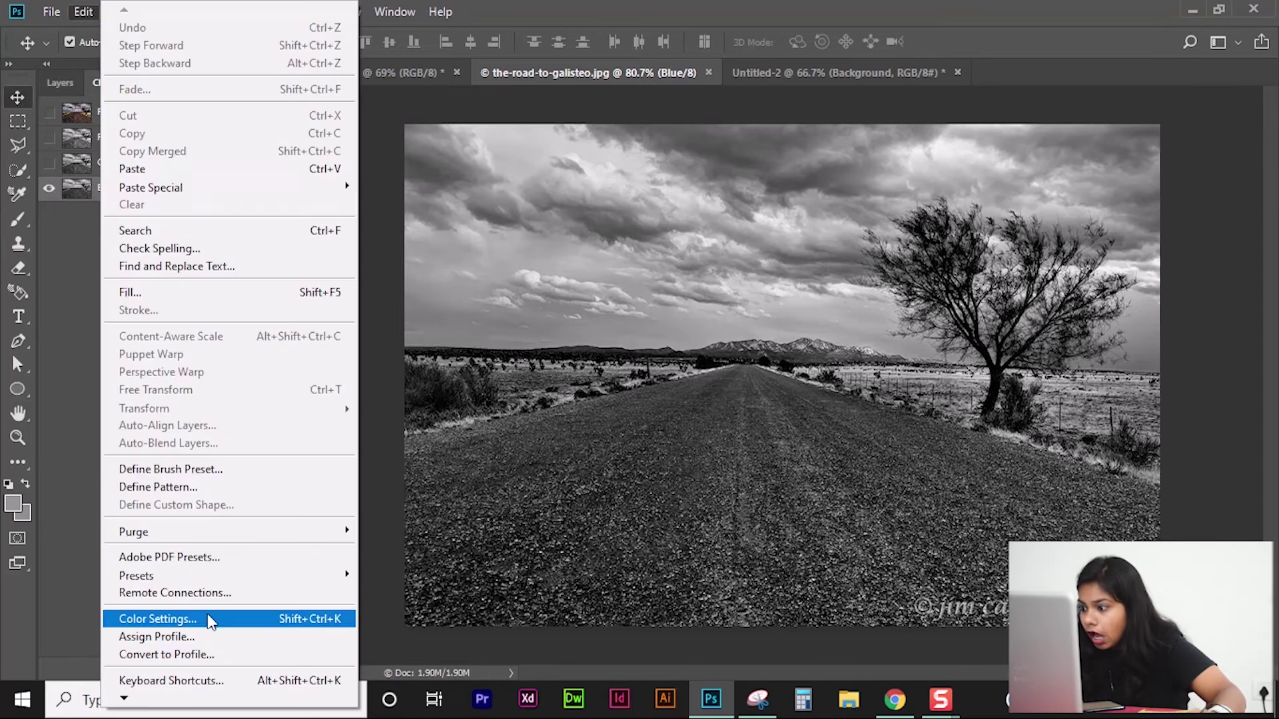
{"action": "mouse_move", "coordinate": [146, 705]}
{"action": "mouse_move", "coordinate": [183, 682]}
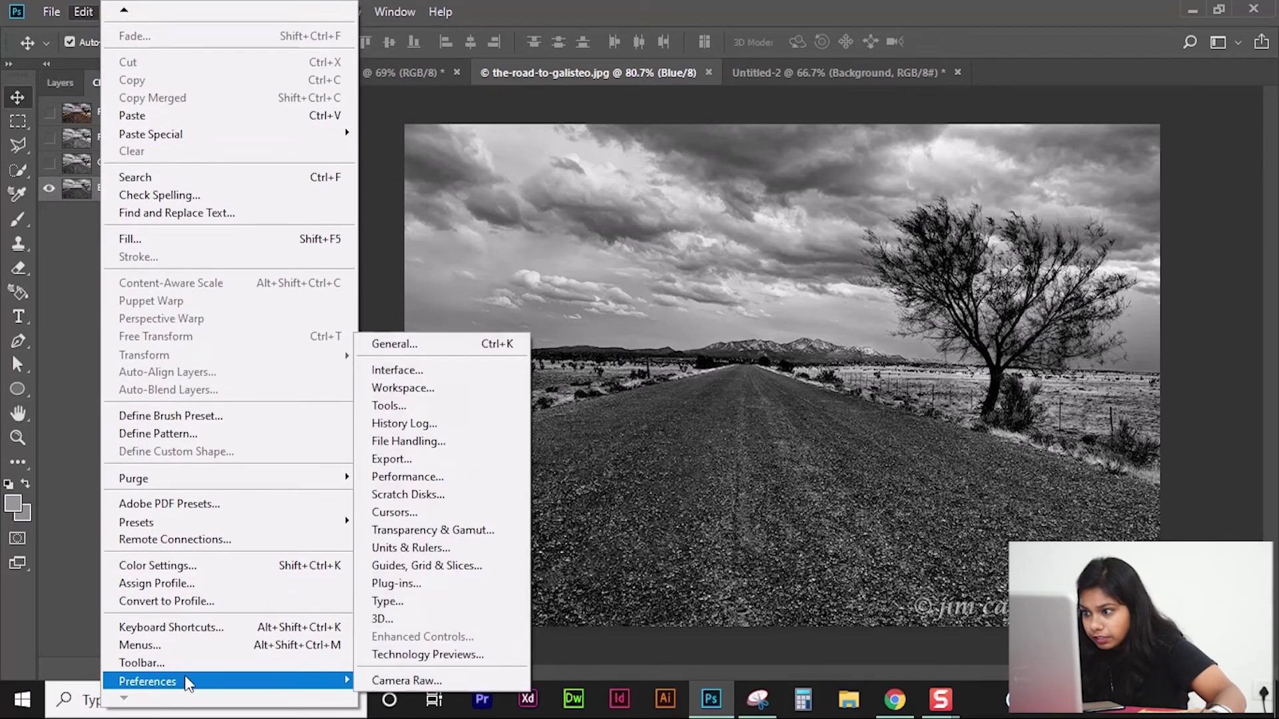
{"action": "left_click", "coordinate": [520, 389]}
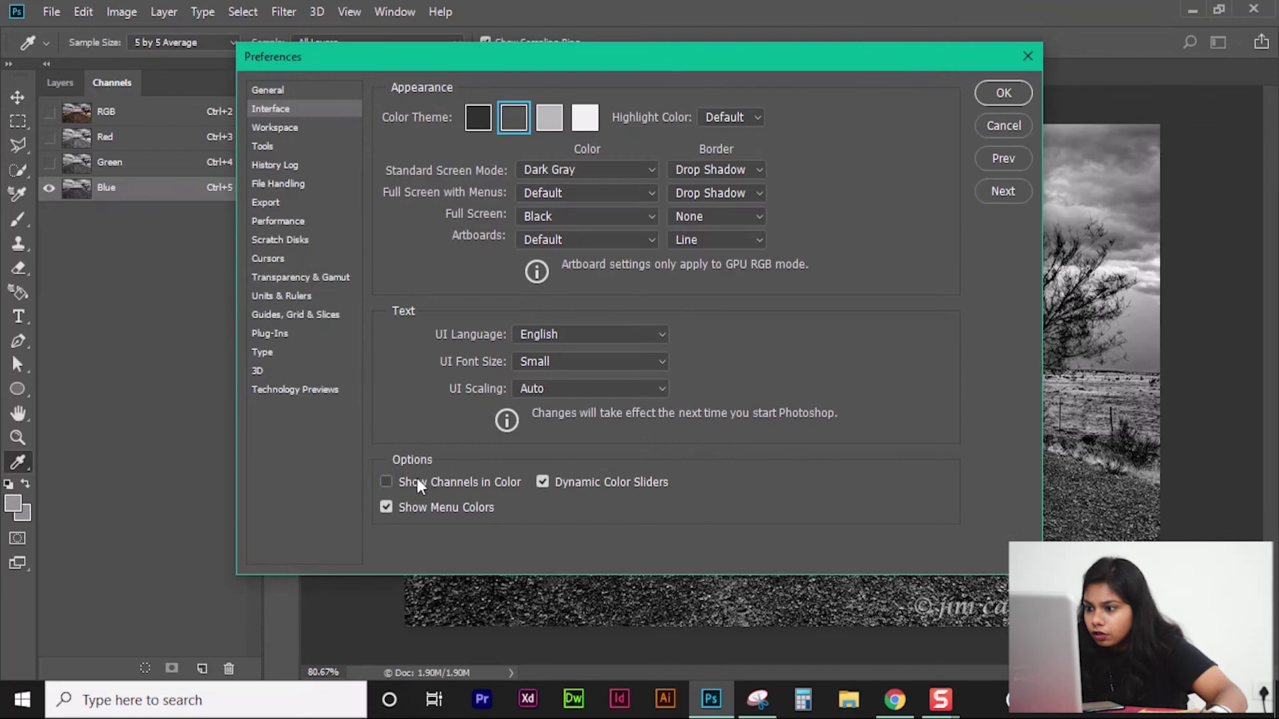
{"action": "left_click", "coordinate": [418, 481]}
{"action": "left_click", "coordinate": [994, 97]}
{"action": "key", "text": "v"}
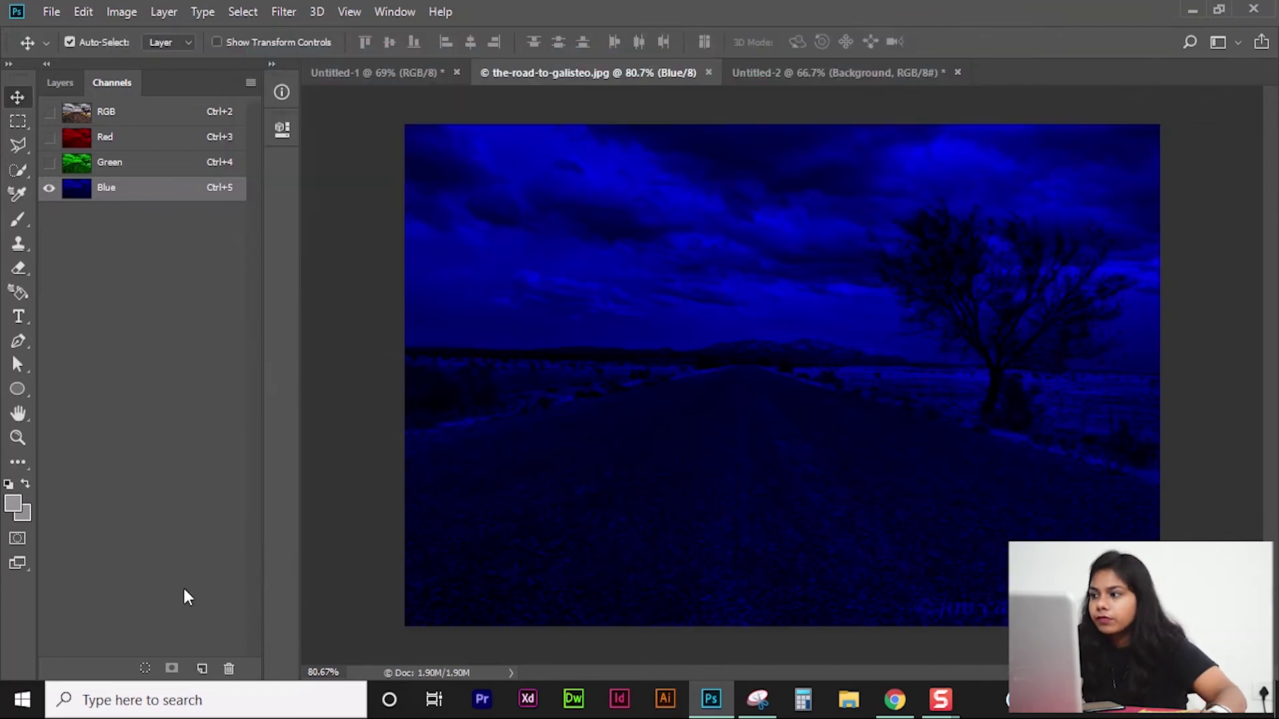
- Inspect the tinted Red, Green and Blue channels of the road photo one at a time
{"action": "left_click", "coordinate": [152, 142]}
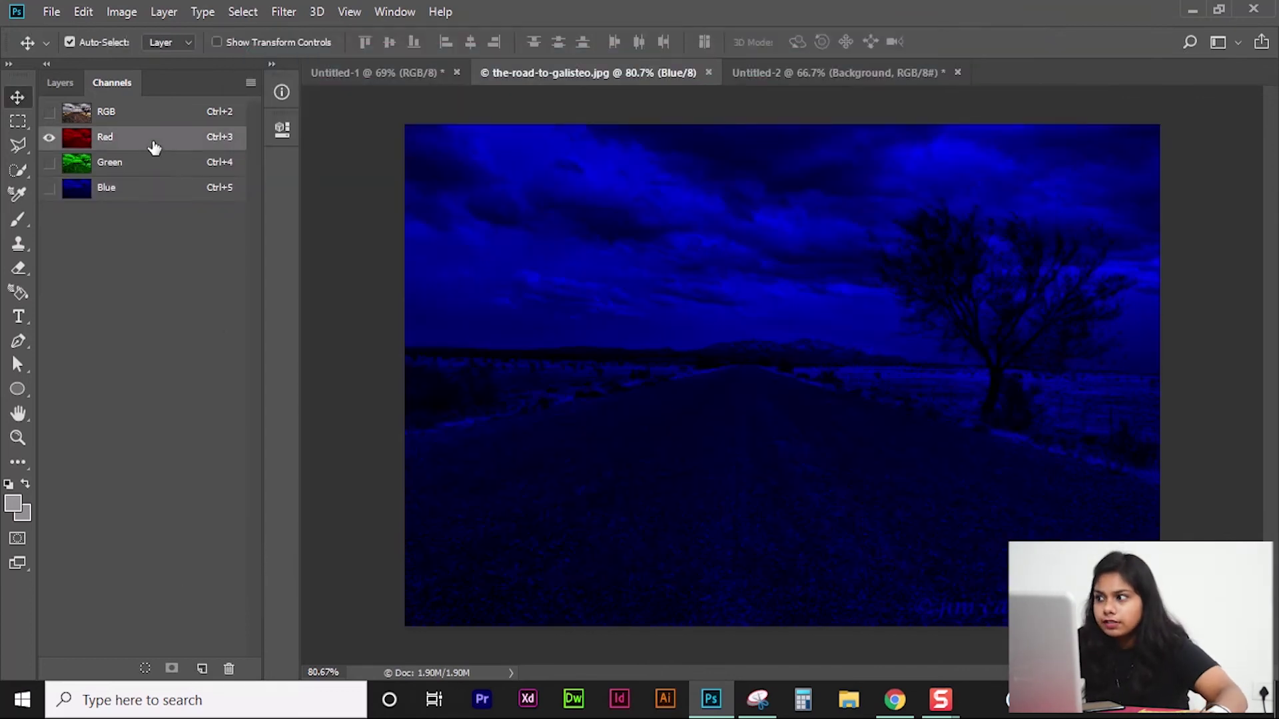
{"action": "left_click", "coordinate": [153, 172]}
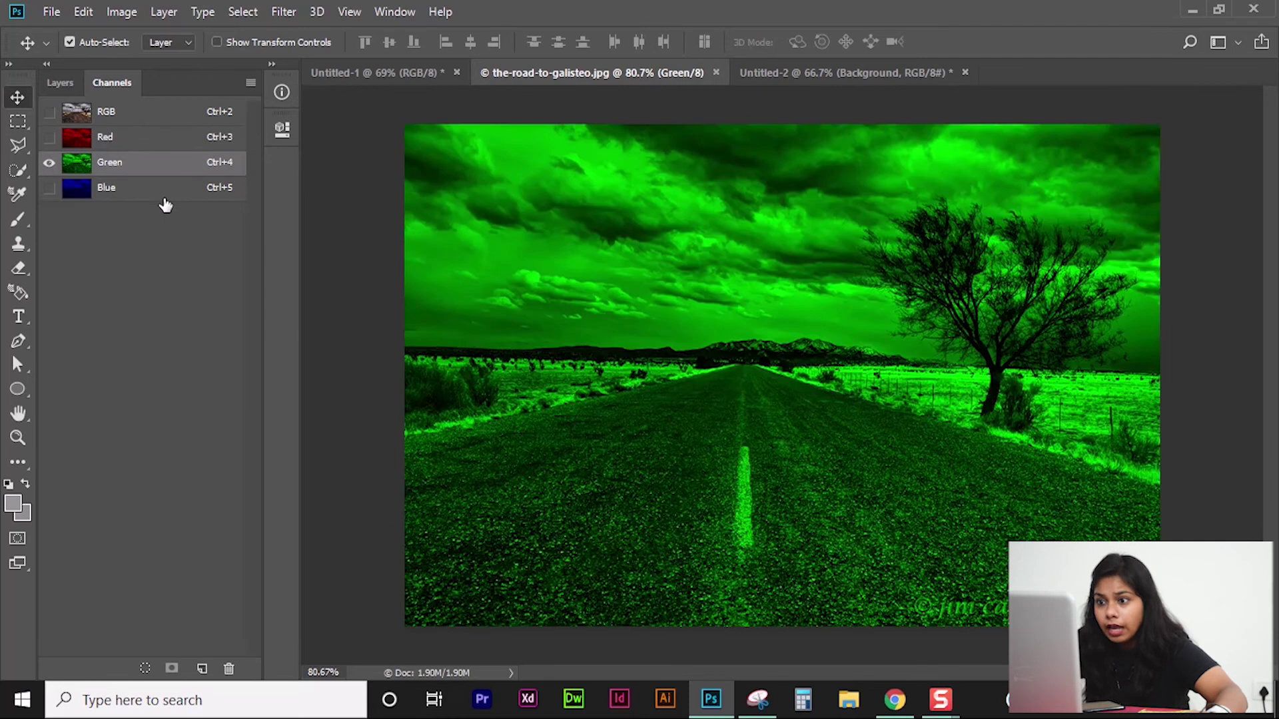
{"action": "left_click", "coordinate": [165, 195]}
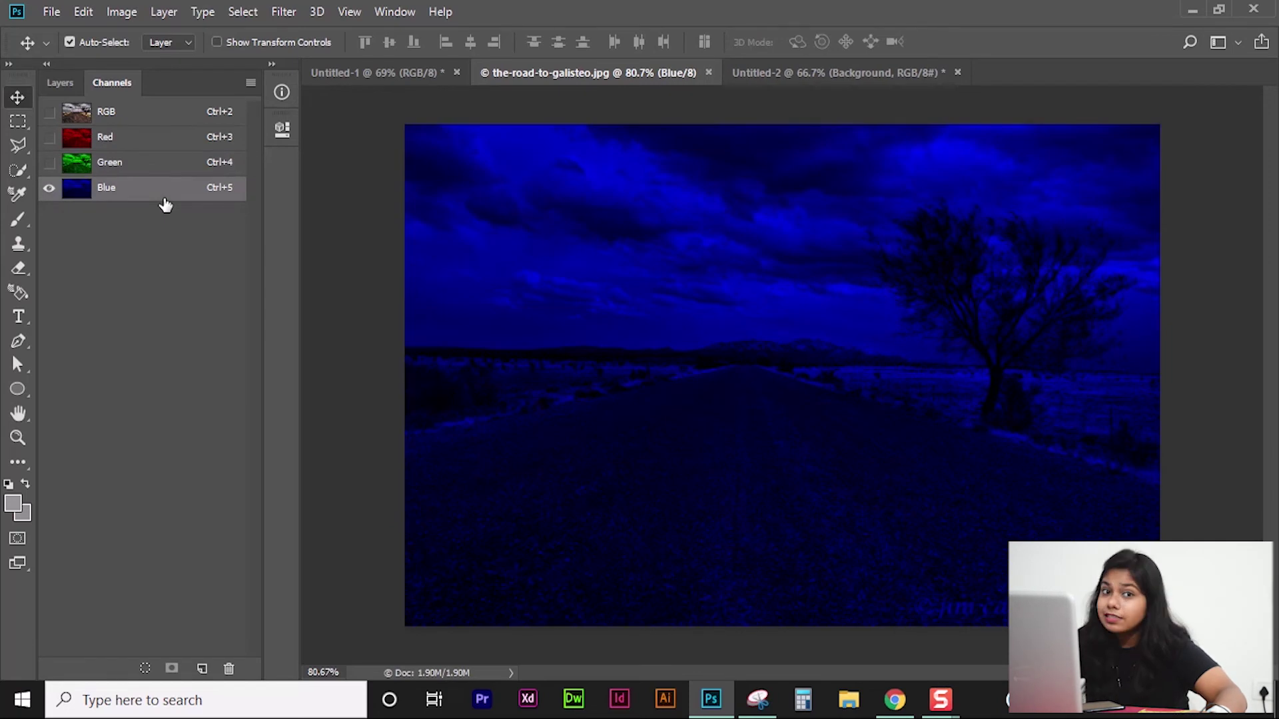
{"action": "left_click", "coordinate": [156, 144]}
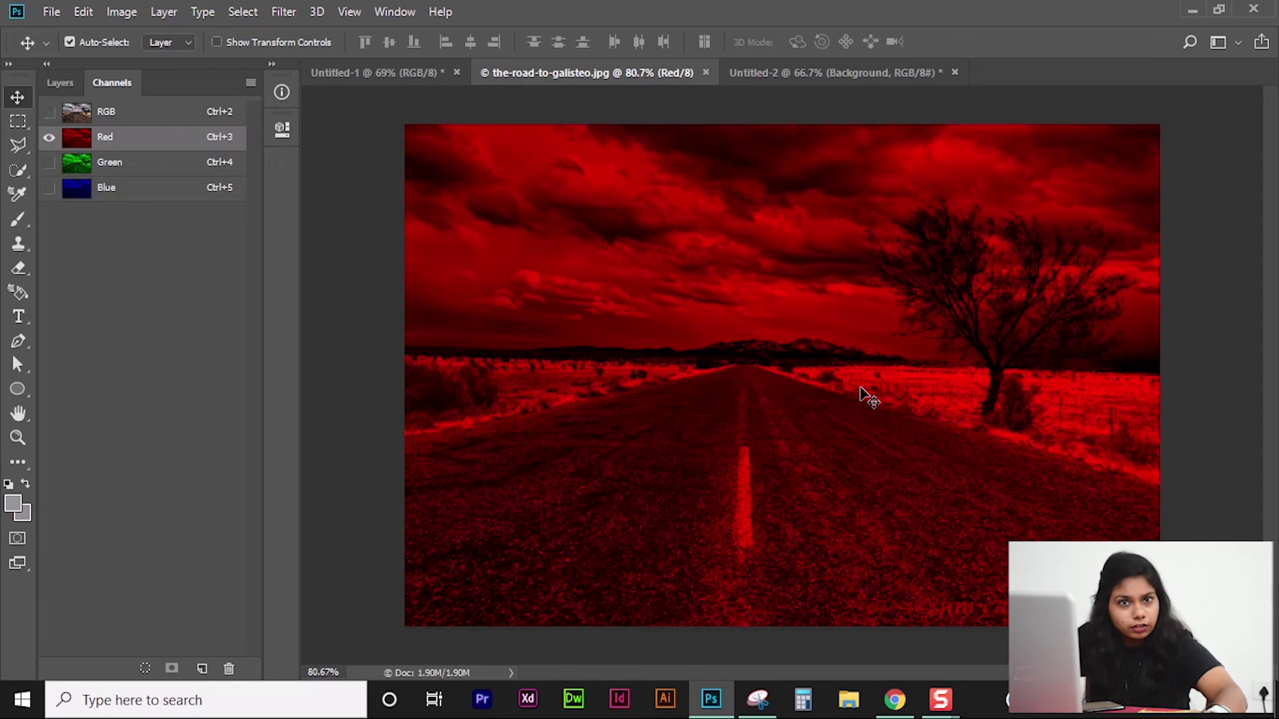
{"action": "left_click", "coordinate": [137, 163]}
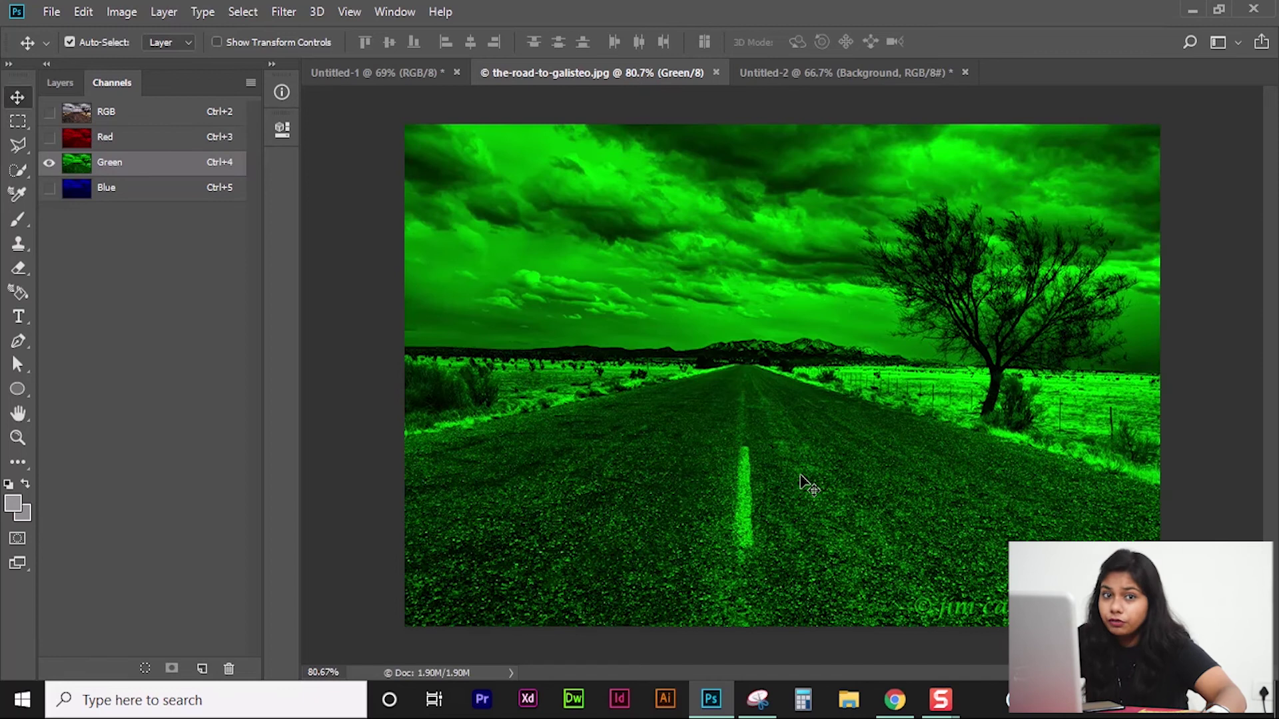
{"action": "left_click", "coordinate": [137, 192]}
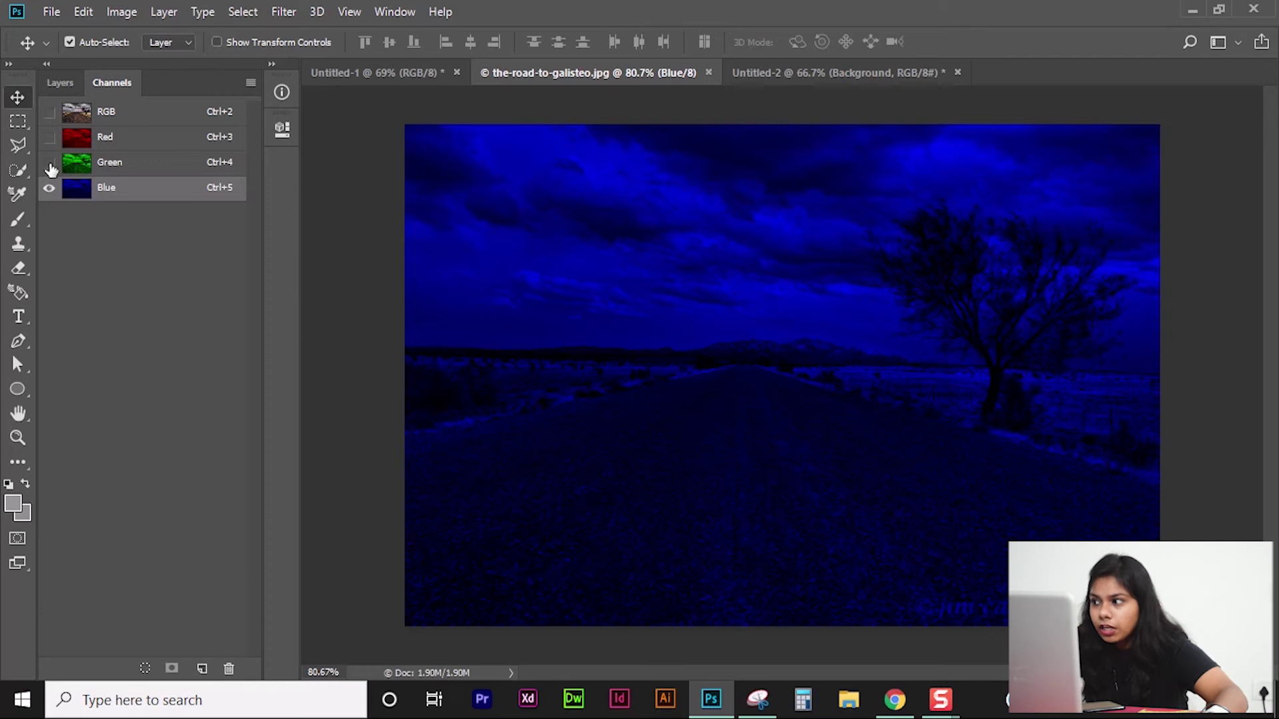
- Make the full RGB composite visible and set Red as the active channel
{"action": "left_click", "coordinate": [50, 111]}
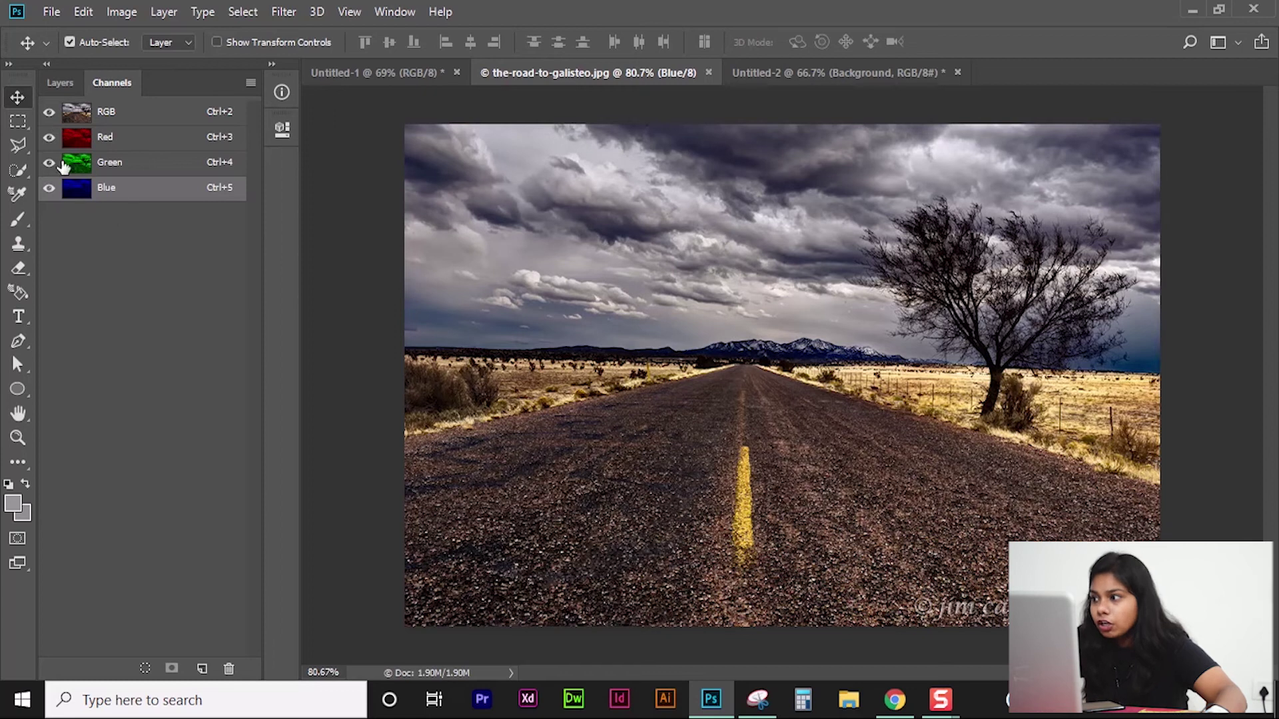
{"action": "left_click", "coordinate": [158, 168]}
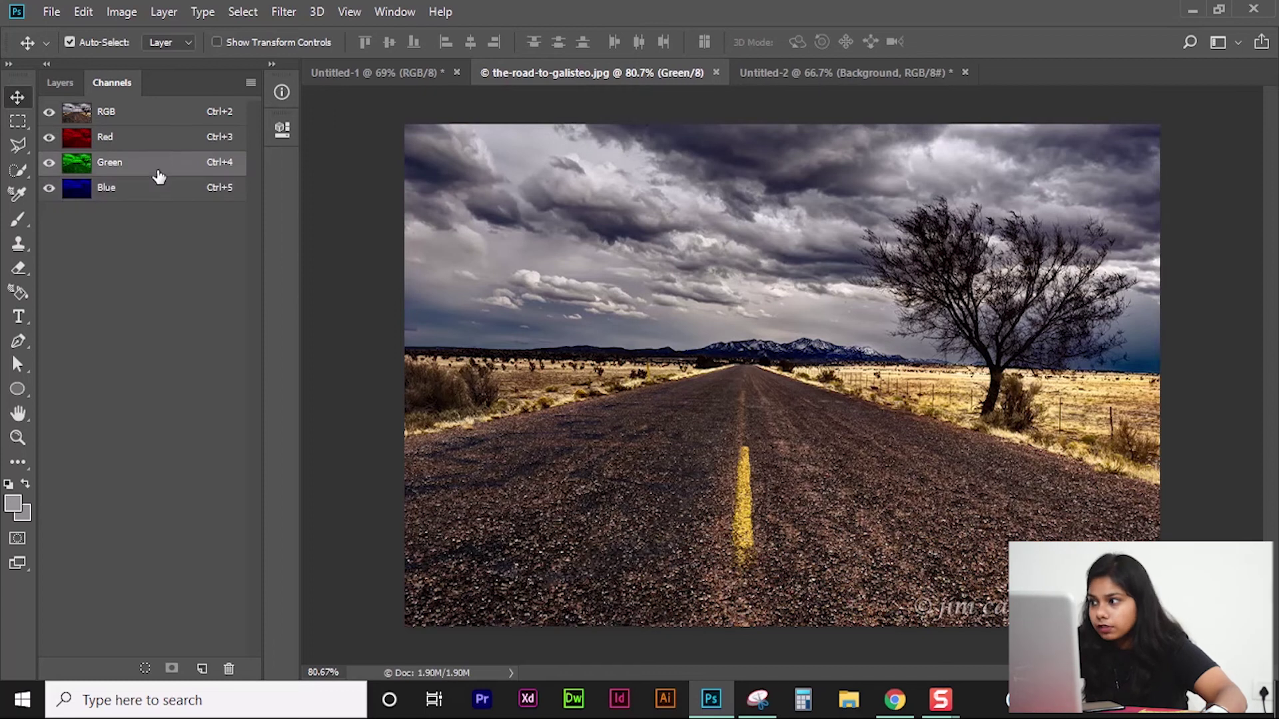
{"action": "left_click", "coordinate": [155, 144]}
- Preview the channel pairs Green and Blue, Red and Green, and Red and Blue, and turn all channels back on
{"action": "left_click", "coordinate": [50, 189]}
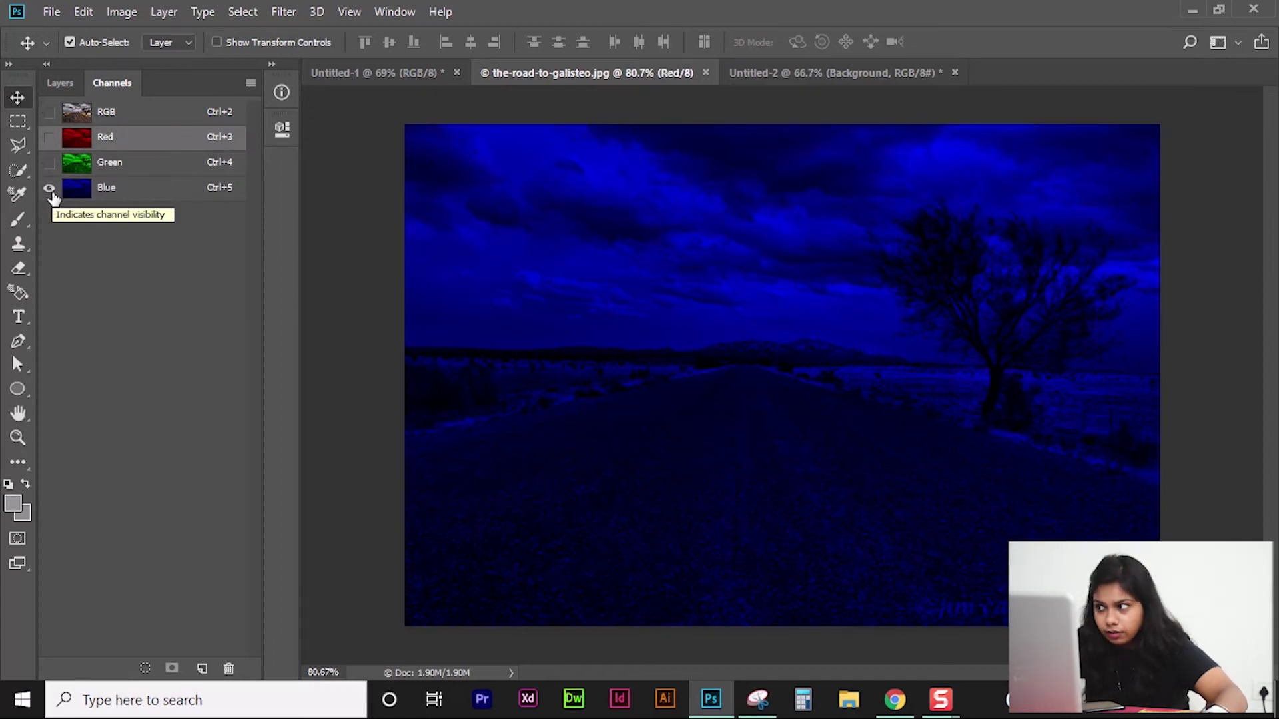
{"action": "left_click", "coordinate": [50, 163]}
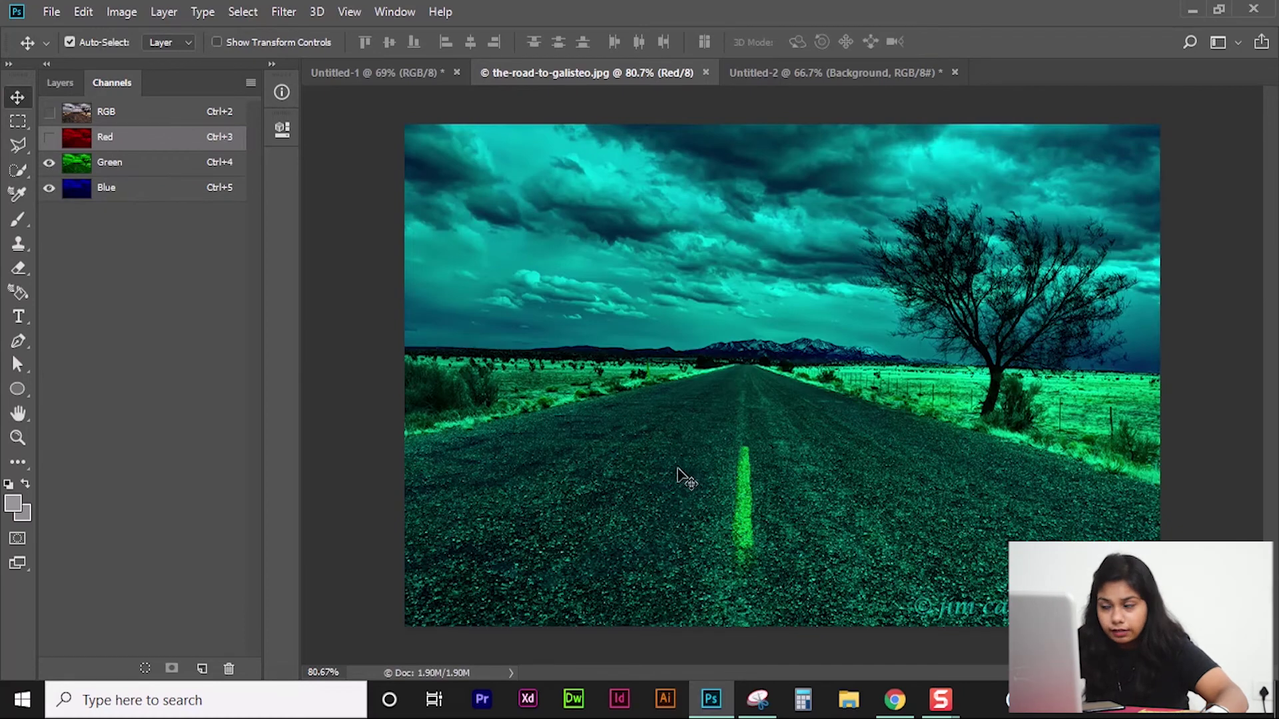
{"action": "left_click", "coordinate": [49, 192]}
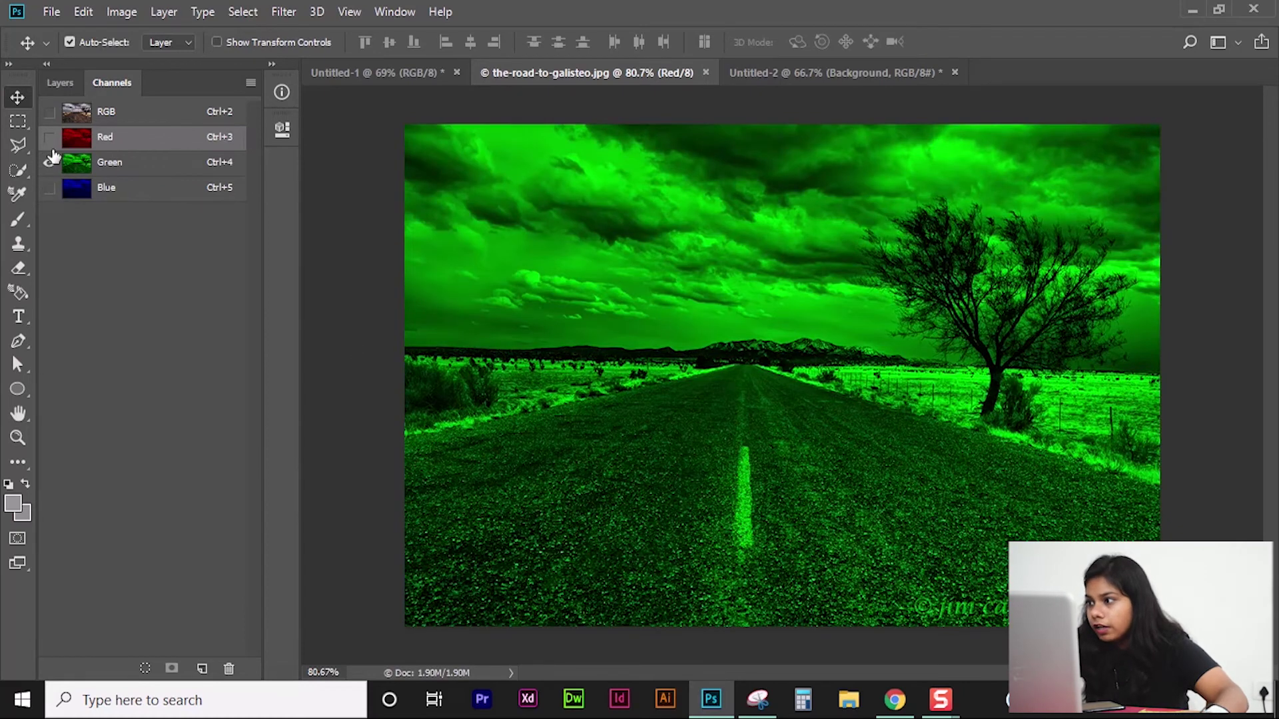
{"action": "left_click", "coordinate": [50, 140]}
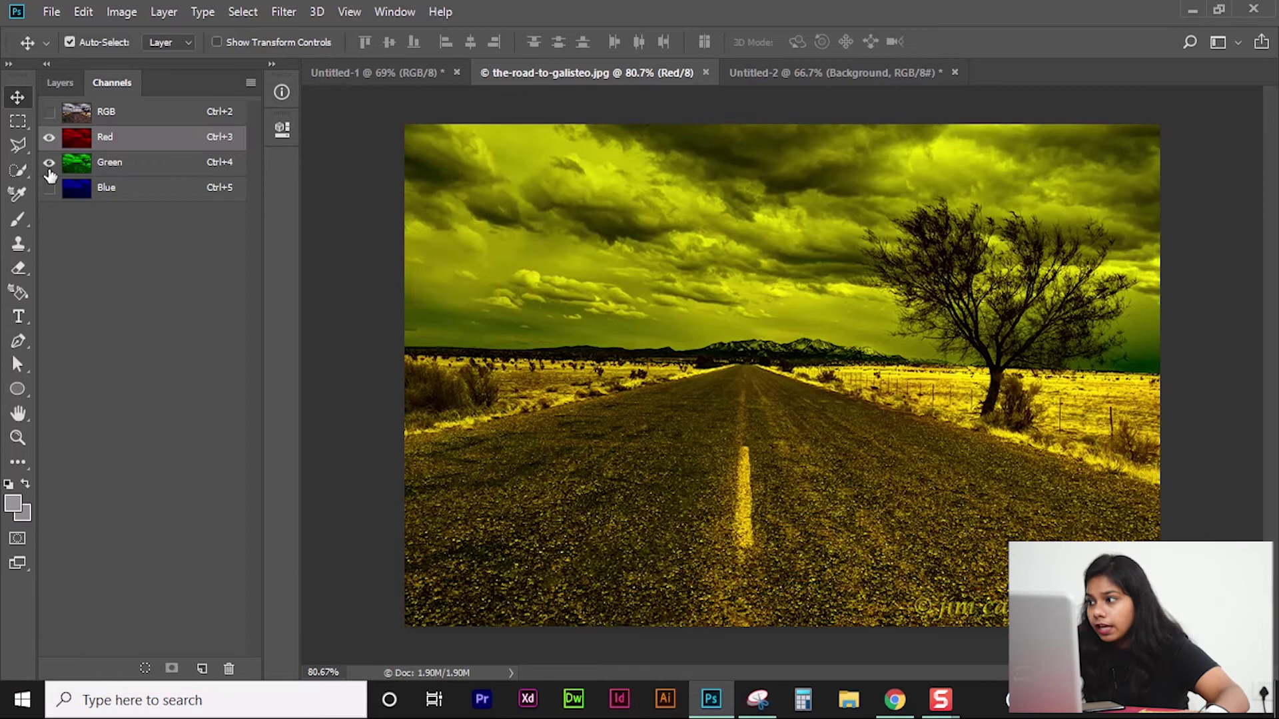
{"action": "left_click", "coordinate": [49, 163]}
{"action": "left_click", "coordinate": [49, 189]}
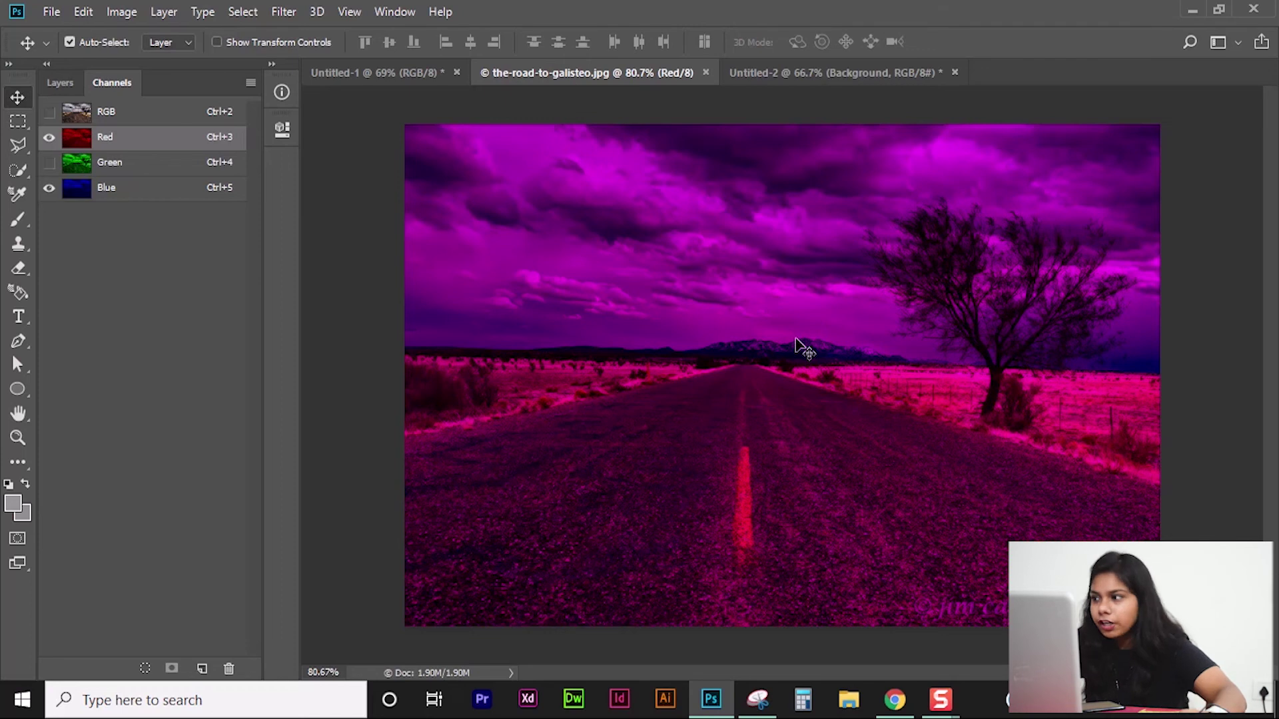
{"action": "left_click", "coordinate": [48, 167]}
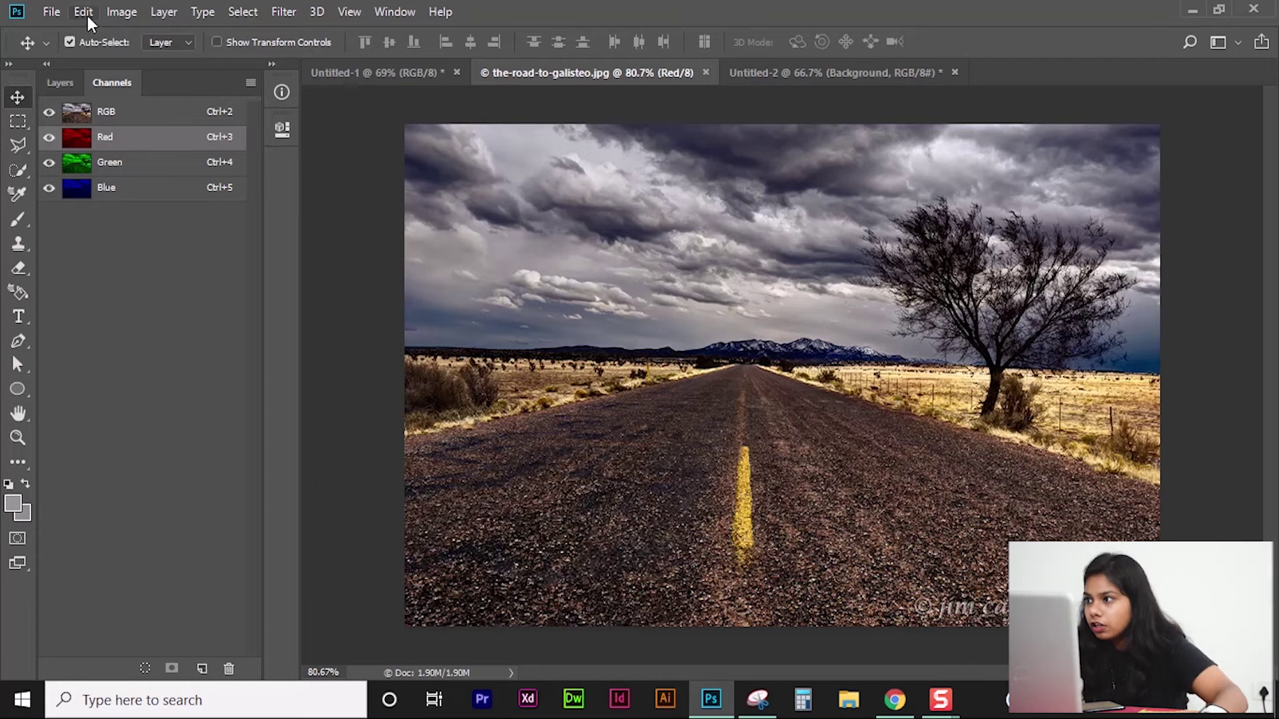
- Convert the road photo from RGB to CMYK Color mode and accept the conversion
{"action": "left_click", "coordinate": [121, 12]}
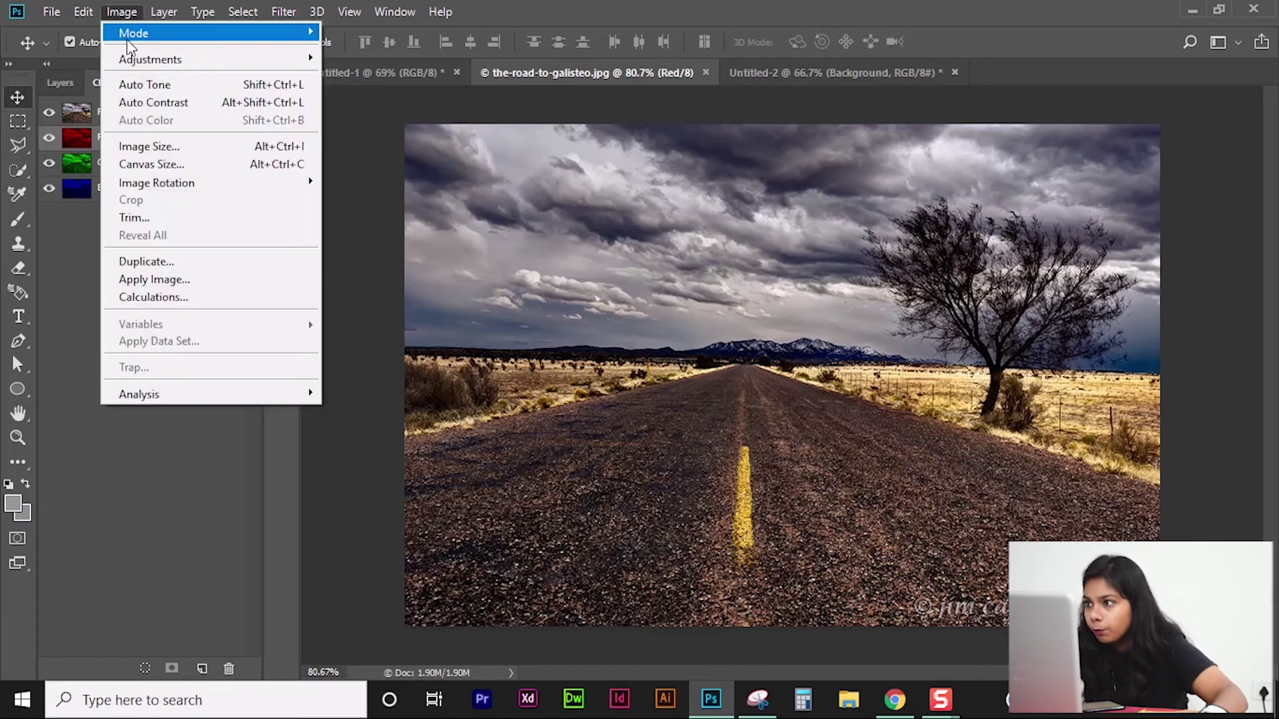
{"action": "mouse_move", "coordinate": [128, 36]}
{"action": "left_click", "coordinate": [374, 120]}
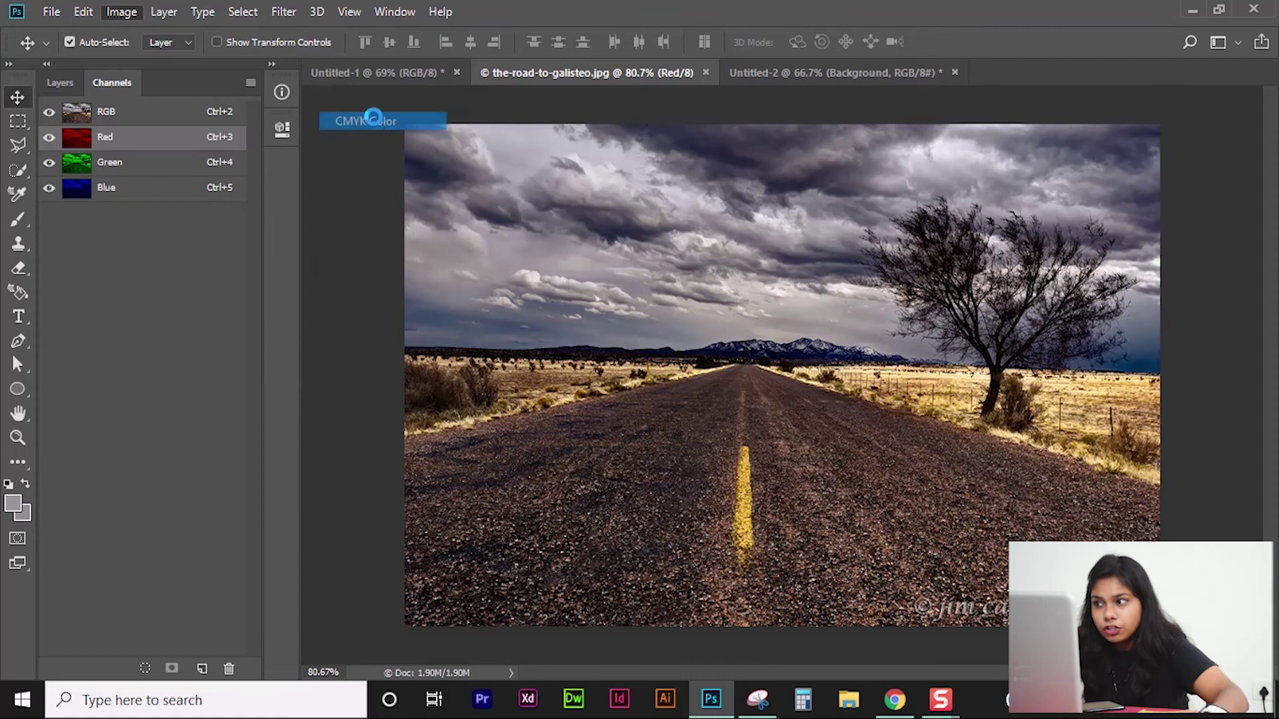
{"action": "left_click", "coordinate": [600, 304]}
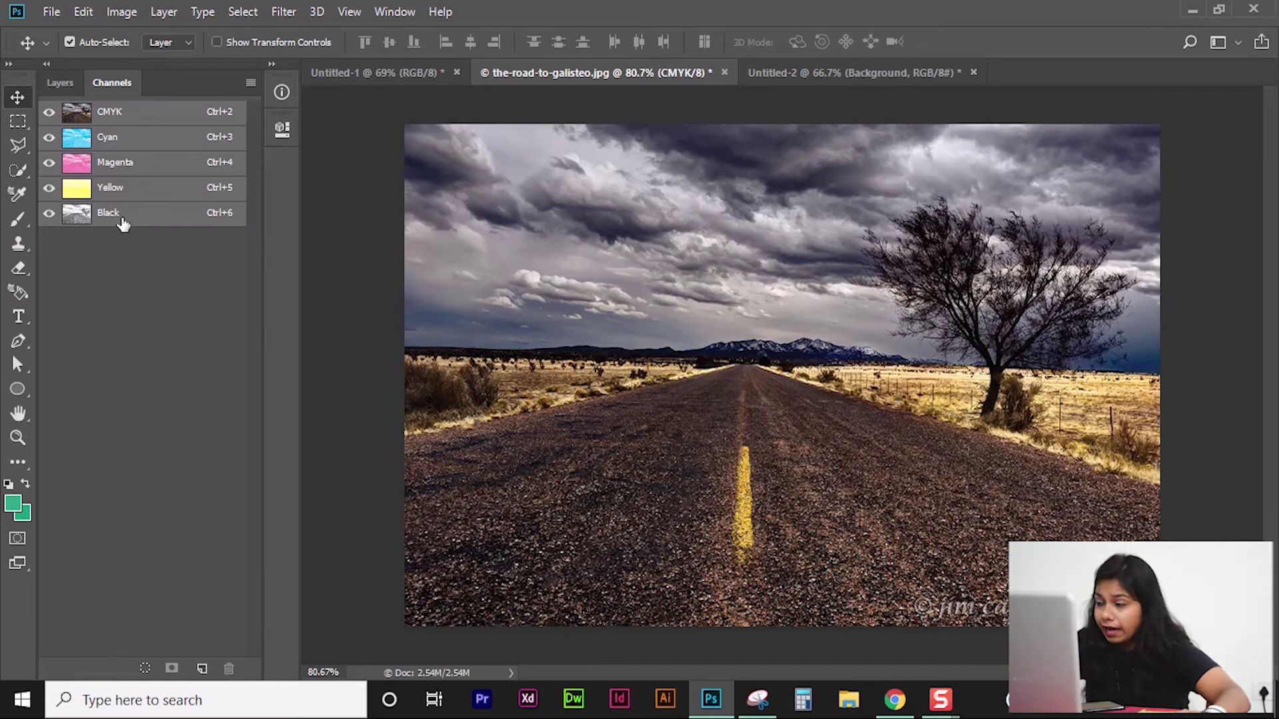
- Inspect the tinted Cyan, Magenta, Yellow and Black channels of the road photo one at a time
{"action": "left_click", "coordinate": [127, 140]}
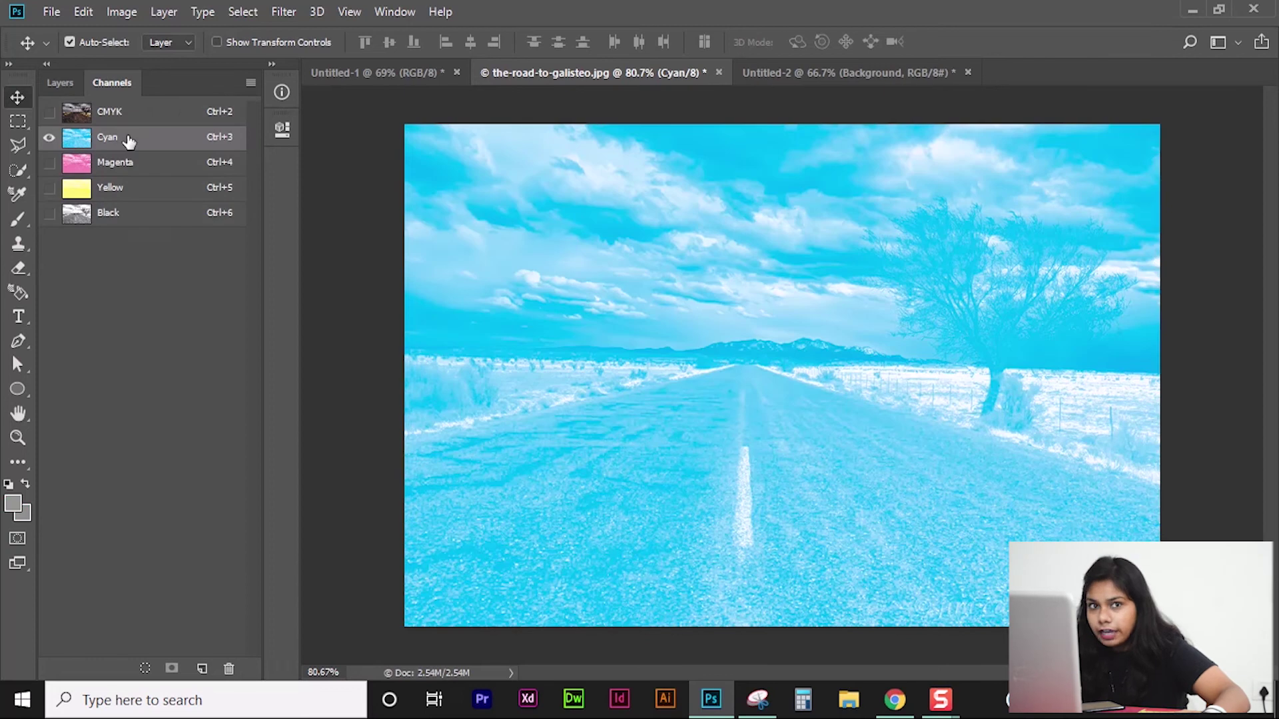
{"action": "left_click", "coordinate": [141, 173]}
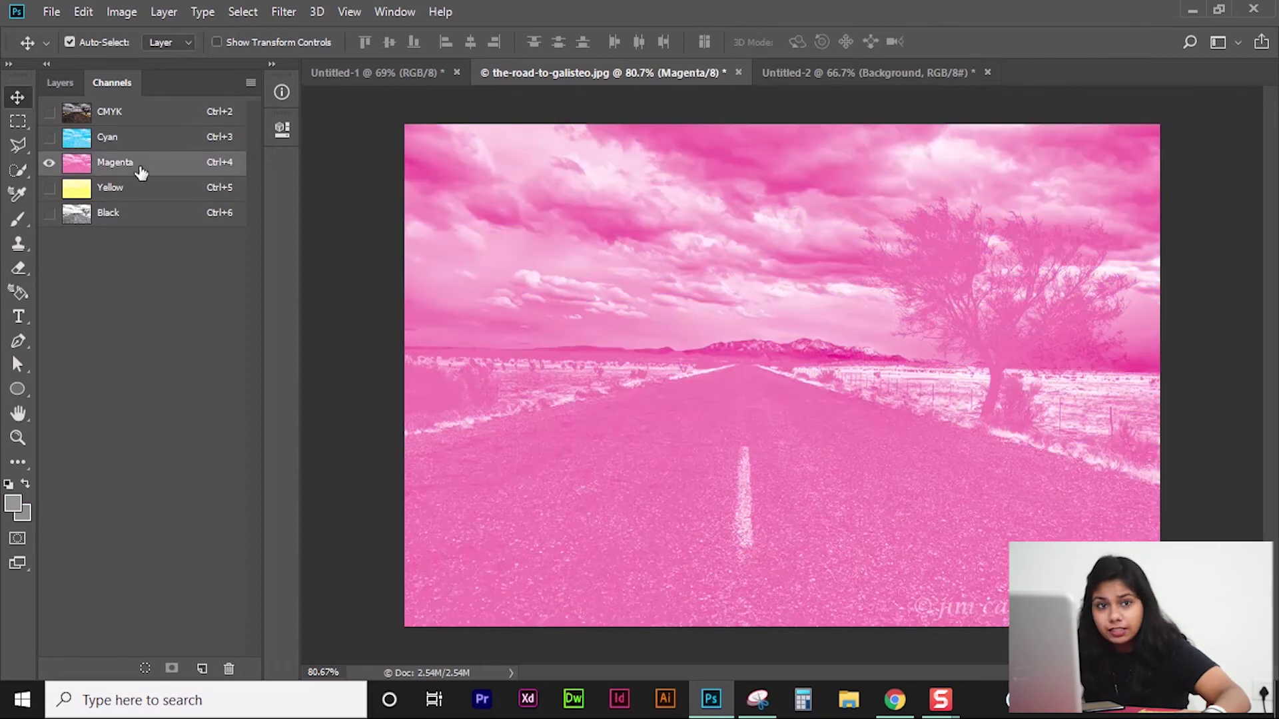
{"action": "left_click", "coordinate": [141, 188]}
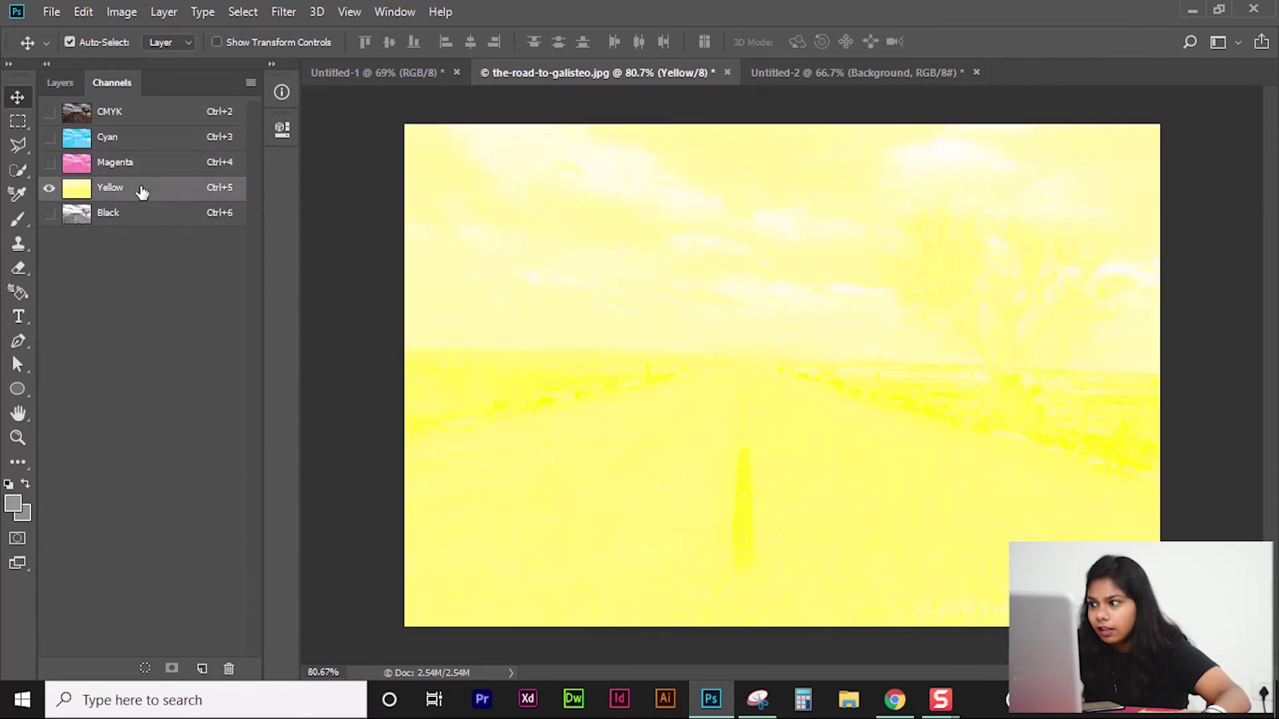
{"action": "left_click", "coordinate": [141, 216]}
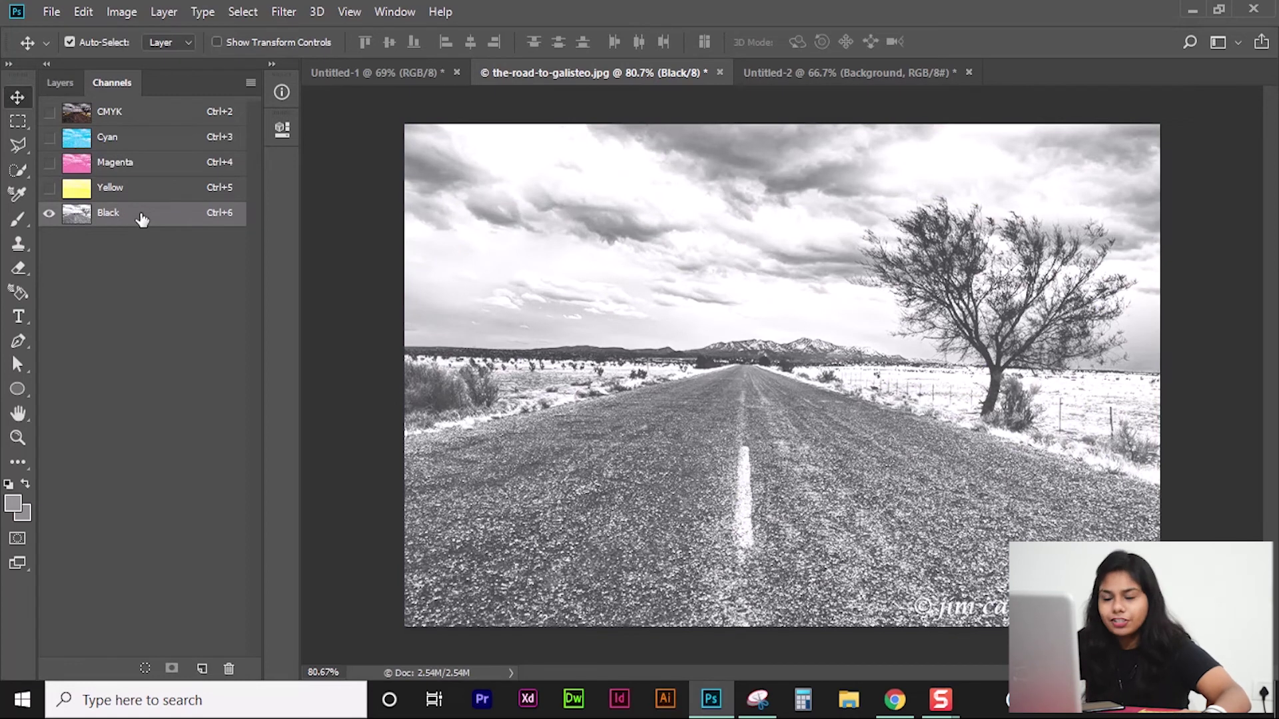
- Preview the channel pairs Cyan and Magenta, Cyan and Yellow, and Magenta and Yellow, and turn Cyan and Black back on
{"action": "left_click", "coordinate": [141, 140]}
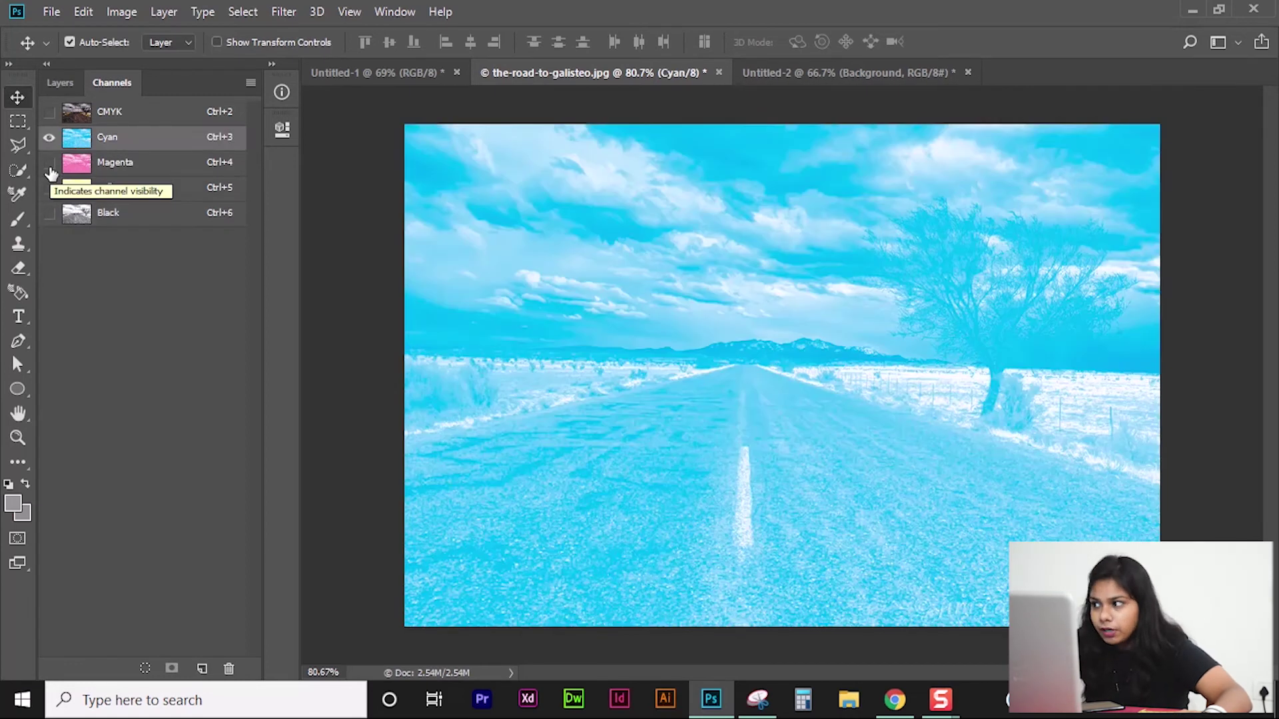
{"action": "left_click", "coordinate": [50, 163]}
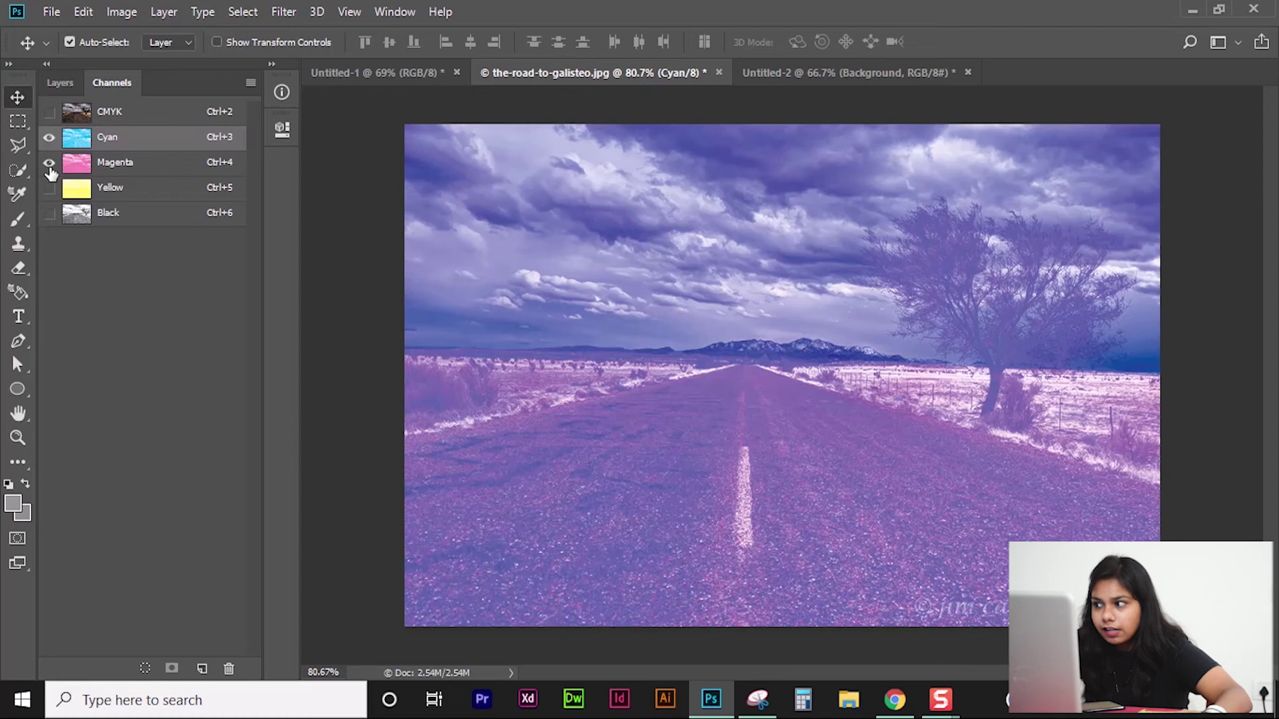
{"action": "left_click", "coordinate": [50, 164]}
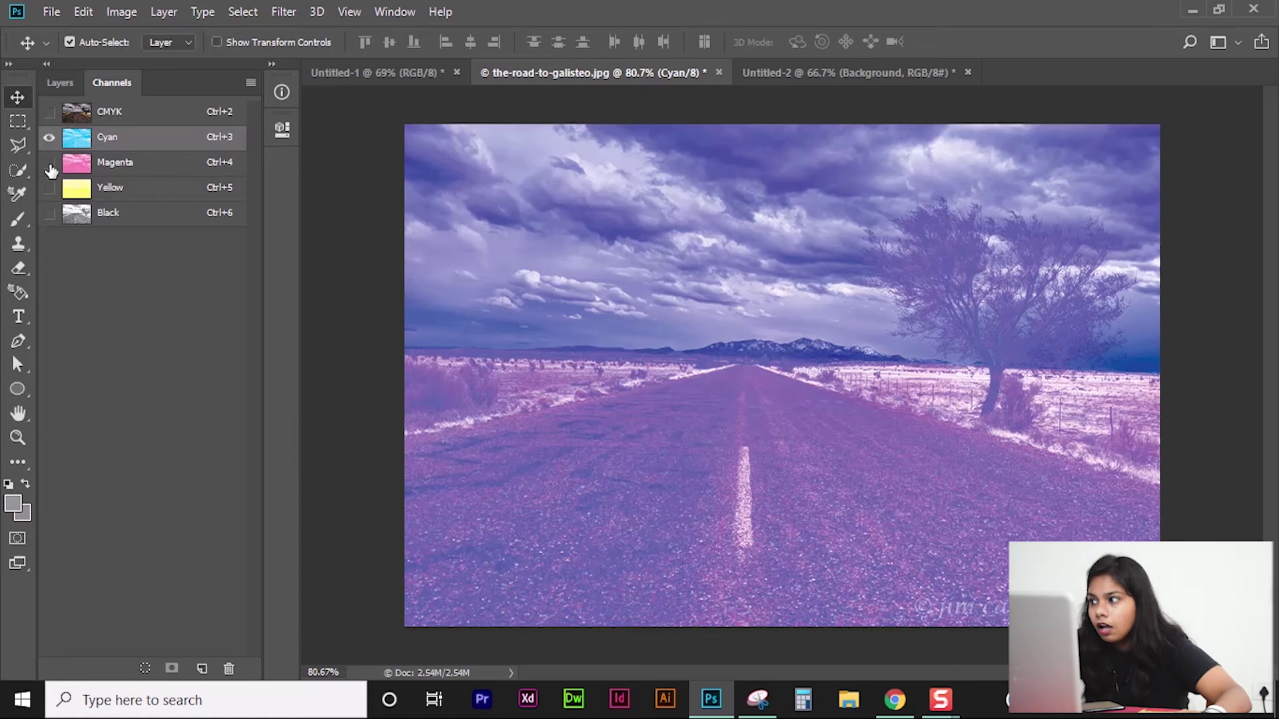
{"action": "left_click", "coordinate": [50, 189]}
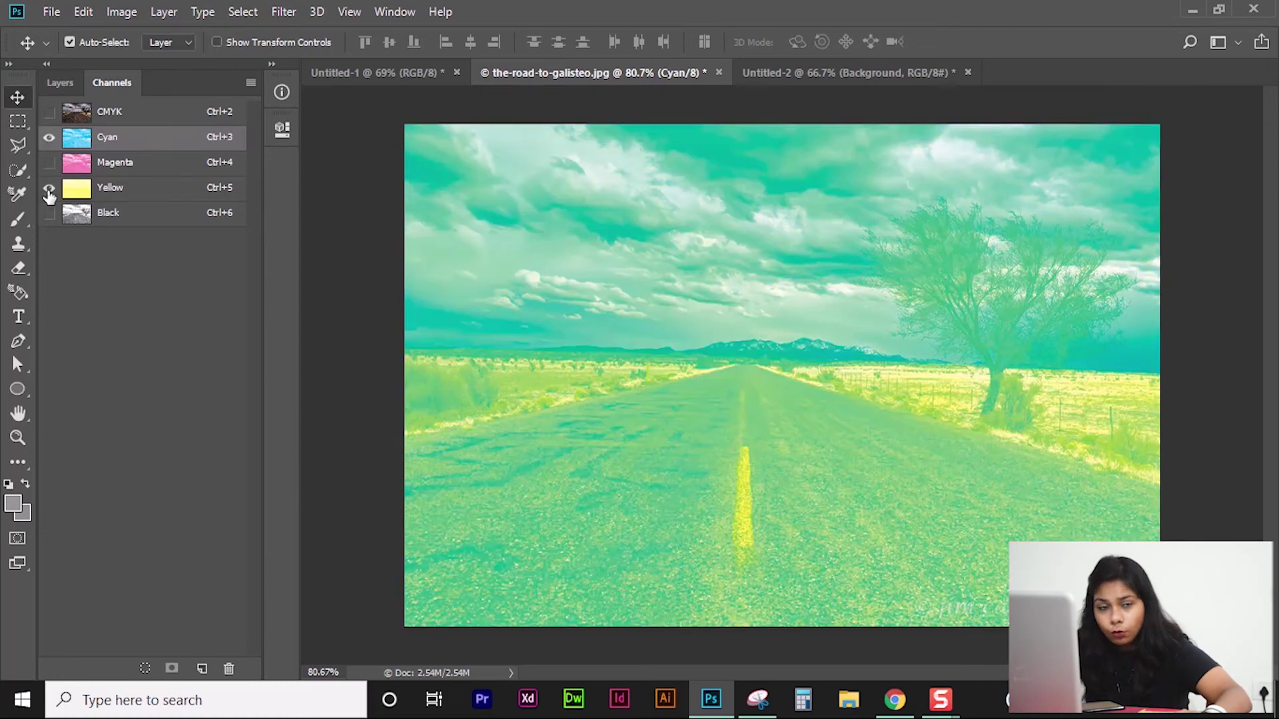
{"action": "left_click", "coordinate": [49, 188]}
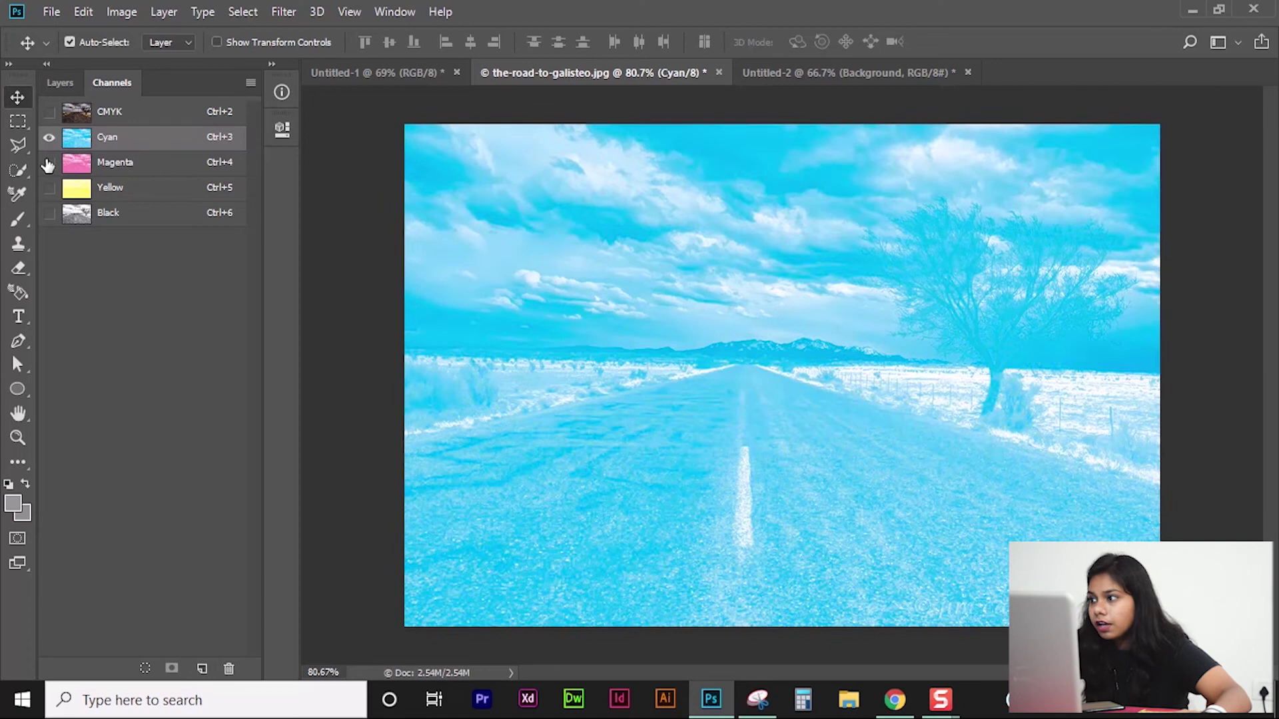
{"action": "left_click", "coordinate": [50, 162]}
{"action": "left_click", "coordinate": [50, 138]}
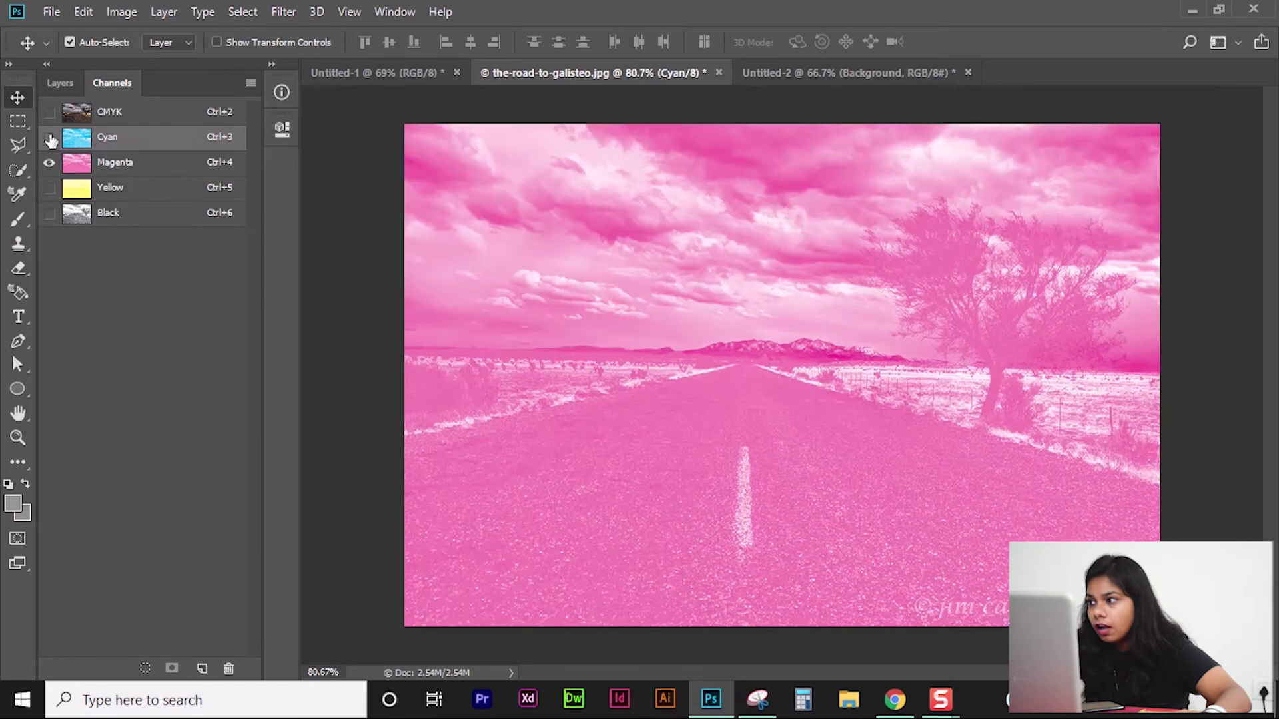
{"action": "left_click", "coordinate": [50, 190]}
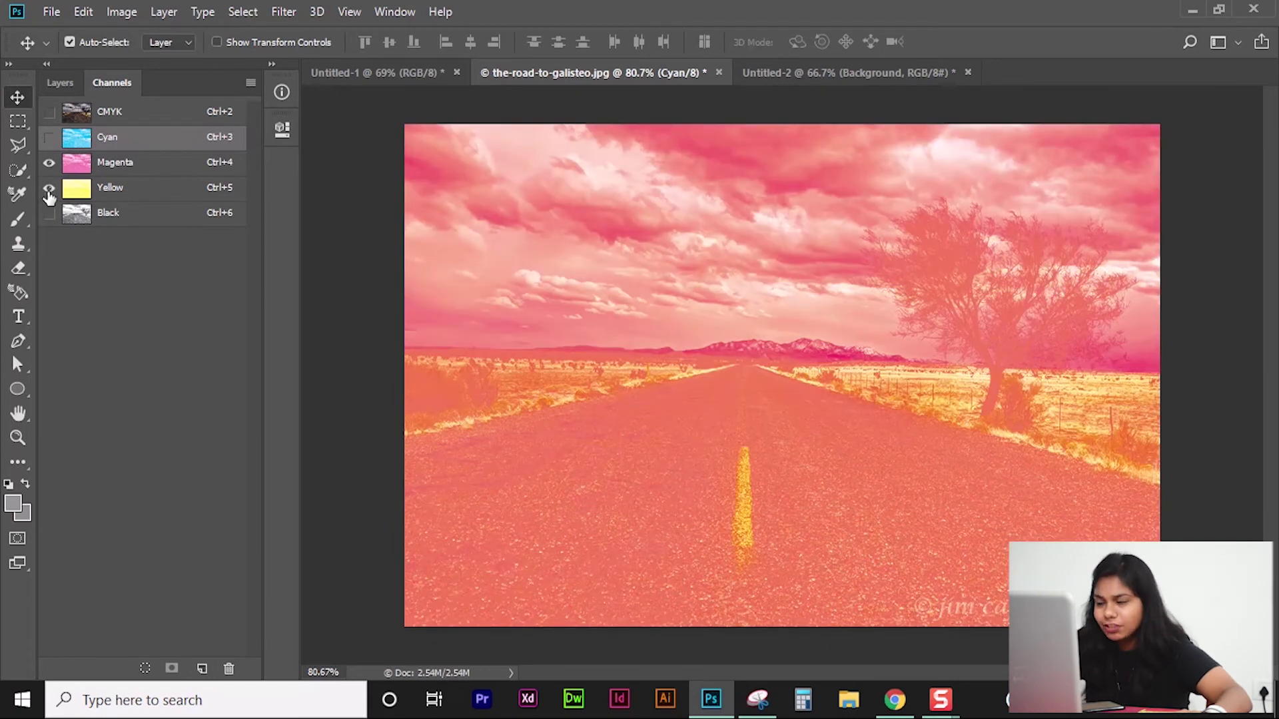
{"action": "left_click", "coordinate": [50, 138]}
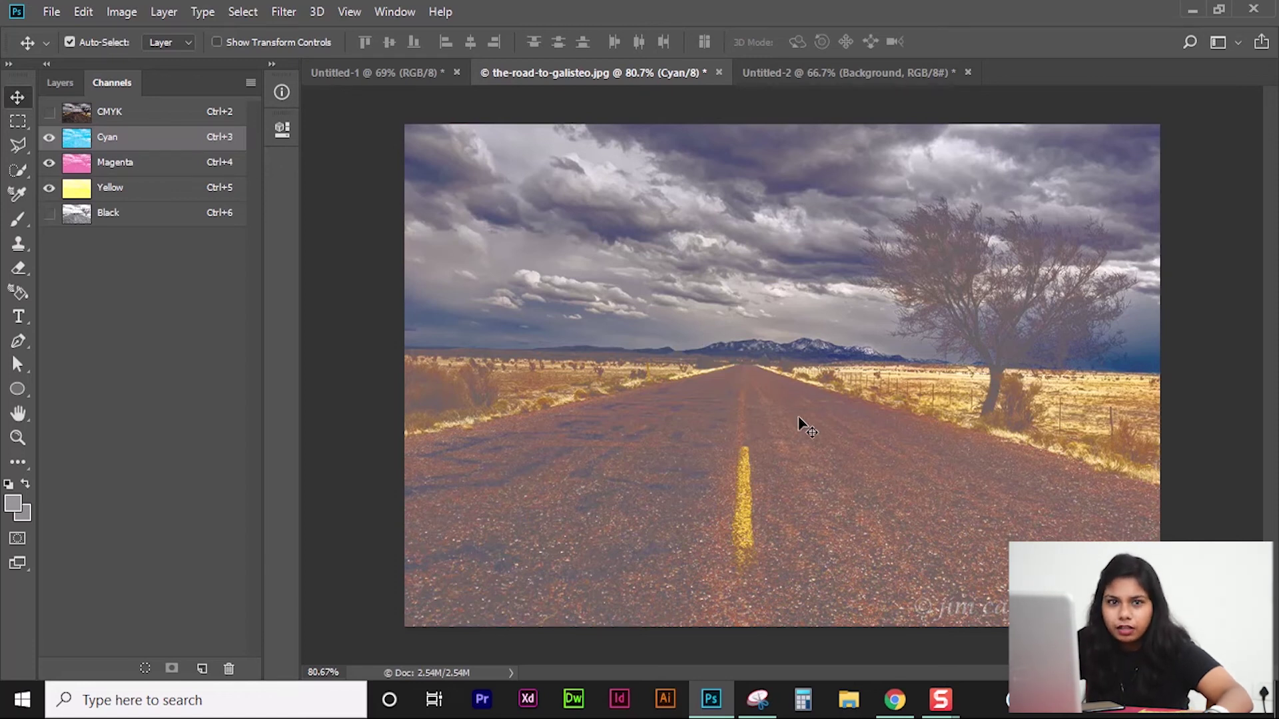
{"action": "left_click", "coordinate": [49, 214]}
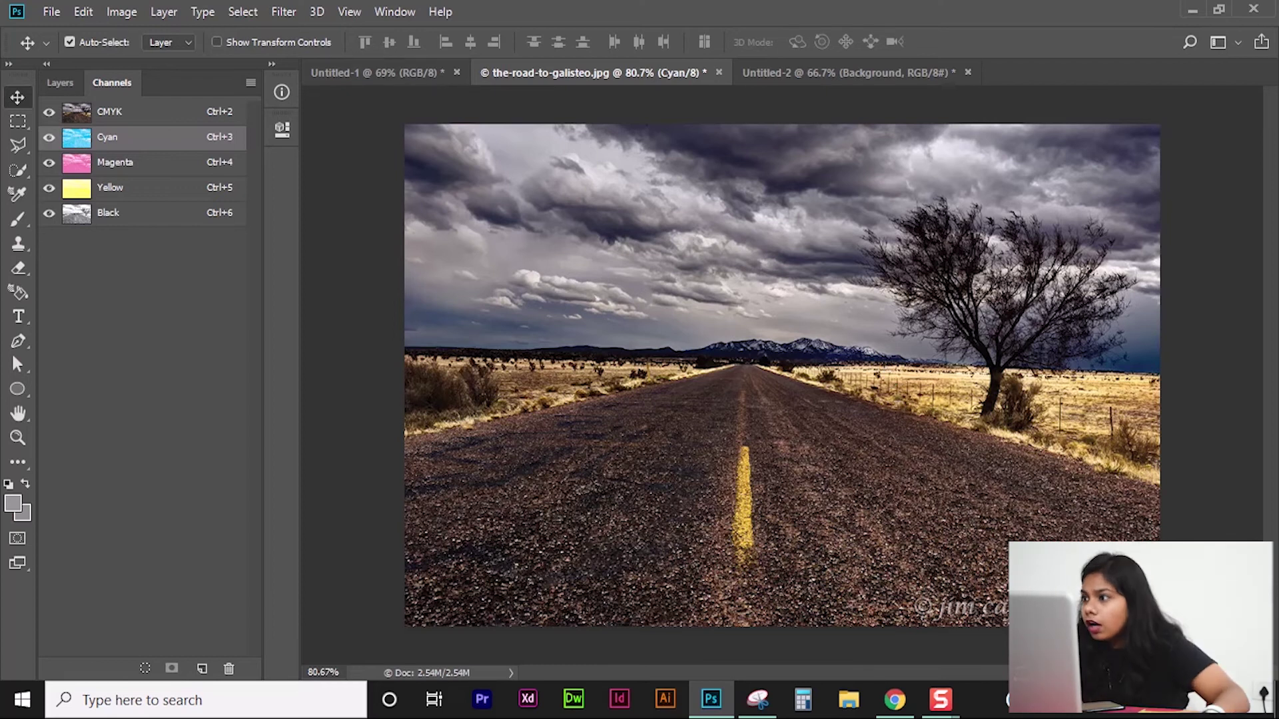
- Convert the road photo from CMYK to Lab Color mode
{"action": "left_click", "coordinate": [122, 11]}
{"action": "mouse_move", "coordinate": [137, 31]}
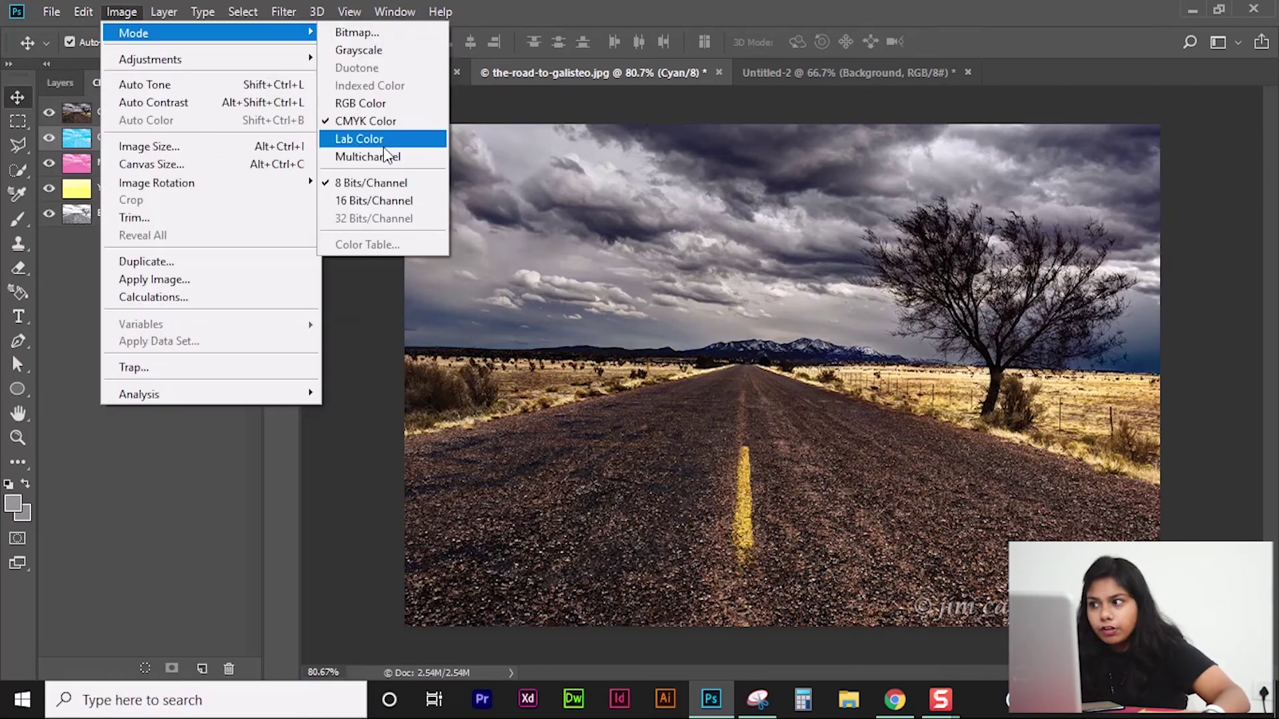
{"action": "left_click", "coordinate": [377, 138]}
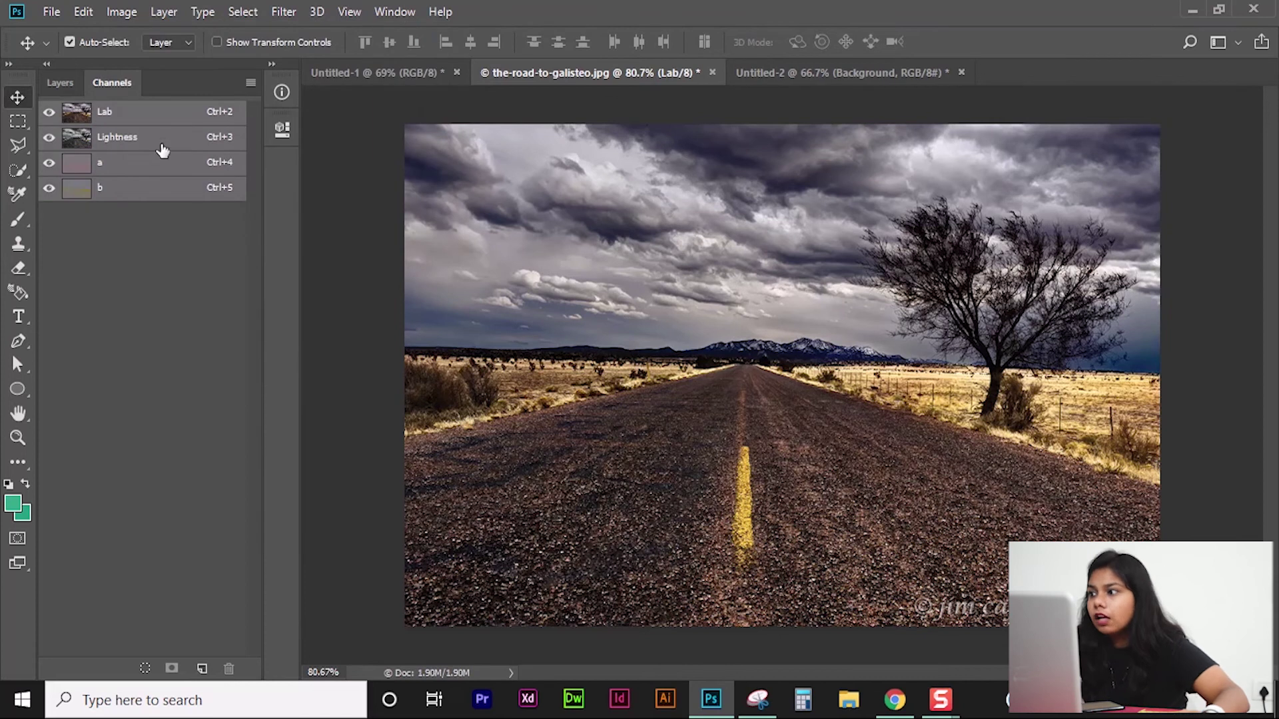
- View the Lightness channel alone, Lightness combined with a, and the a and b channels on their own
{"action": "left_click", "coordinate": [126, 140]}
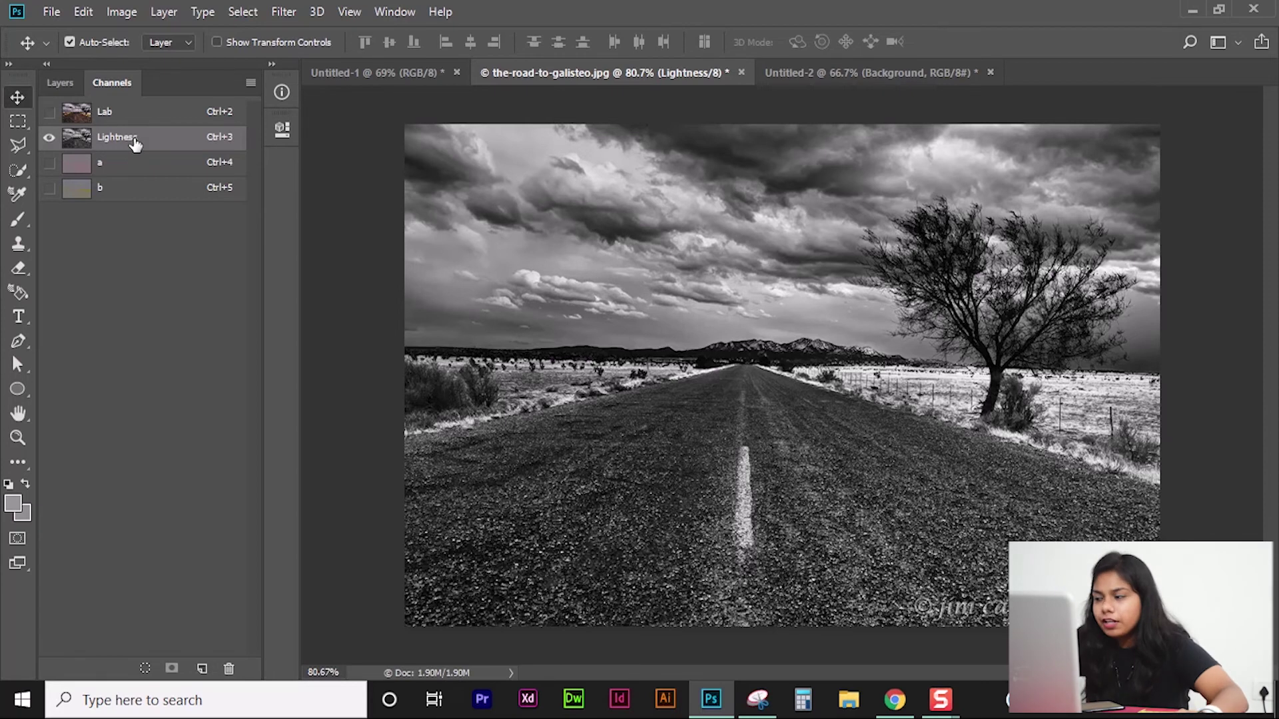
{"action": "left_click", "coordinate": [49, 162]}
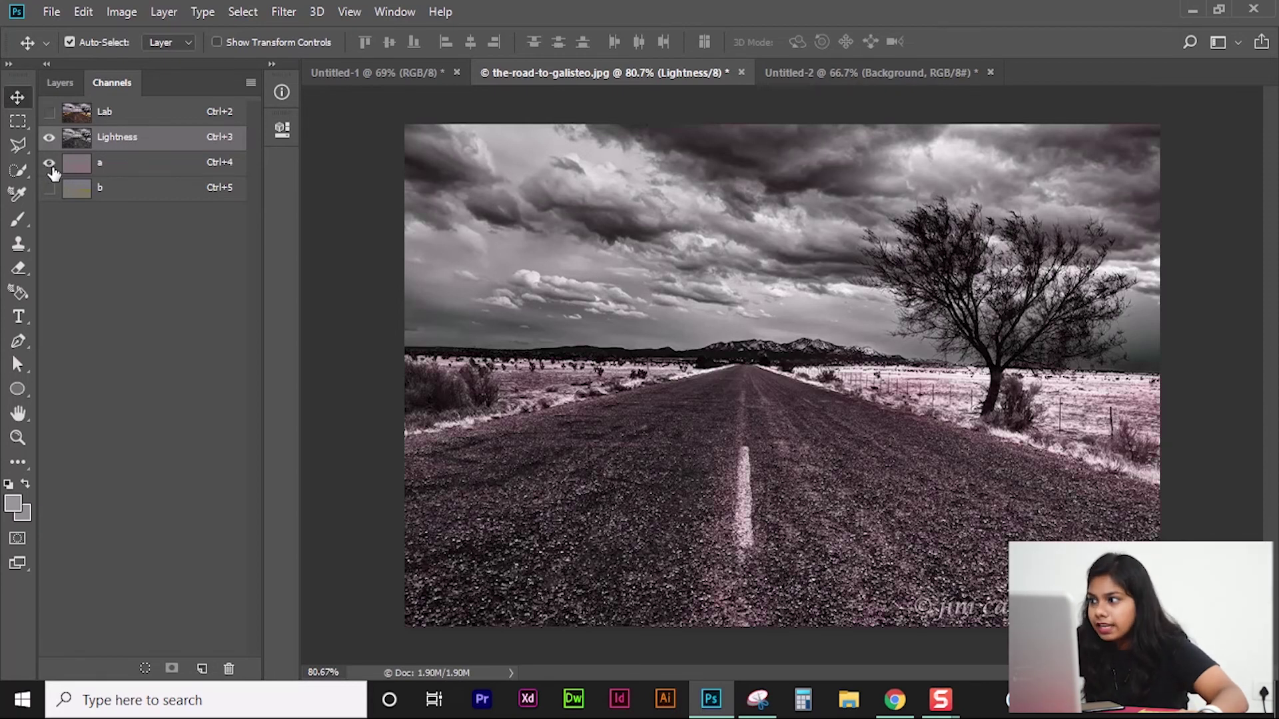
{"action": "left_click", "coordinate": [49, 137]}
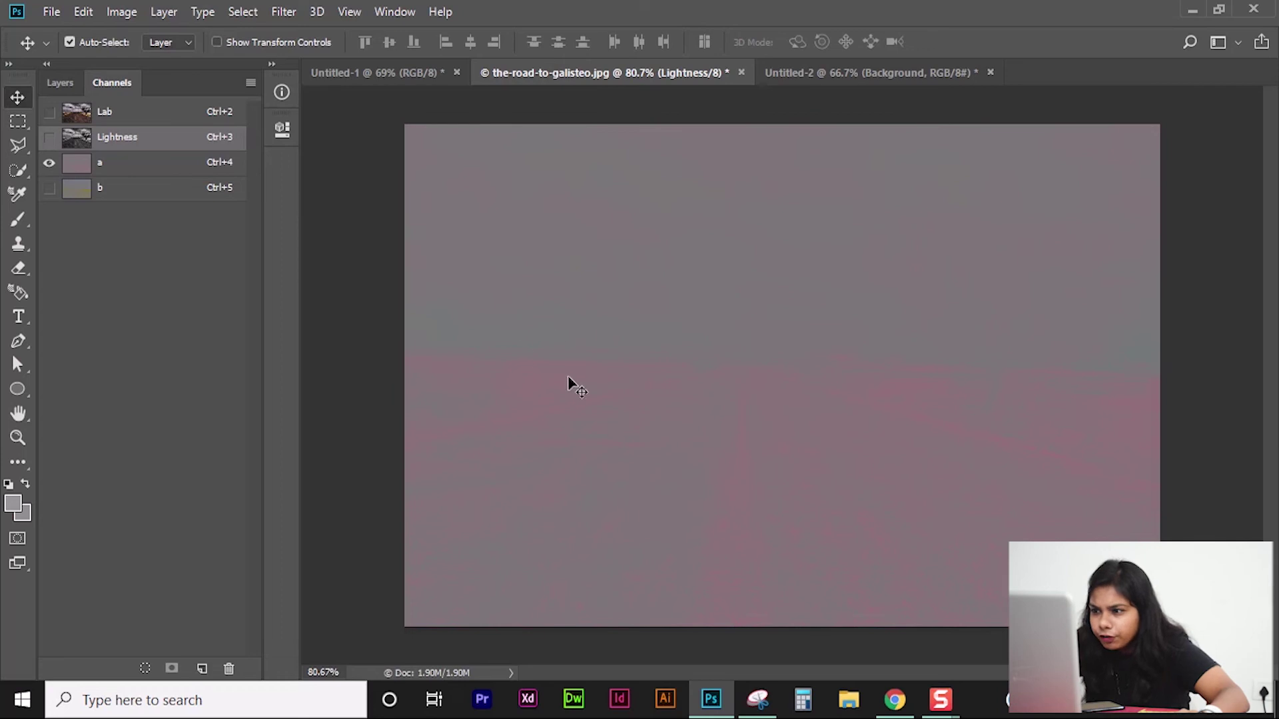
{"action": "left_click", "coordinate": [53, 190]}
{"action": "left_click", "coordinate": [50, 162]}
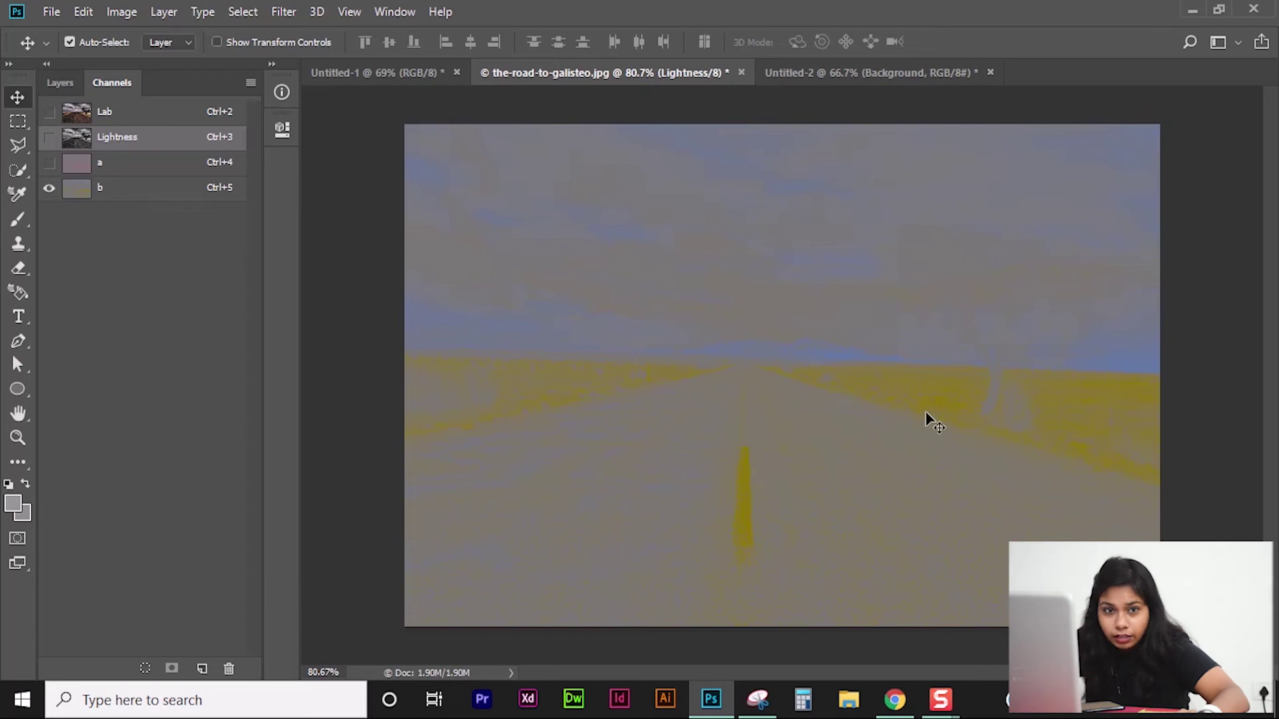
- Make b the active channel, compare the a channel alone with a and b together, and turn Lightness back on
{"action": "left_click", "coordinate": [153, 193]}
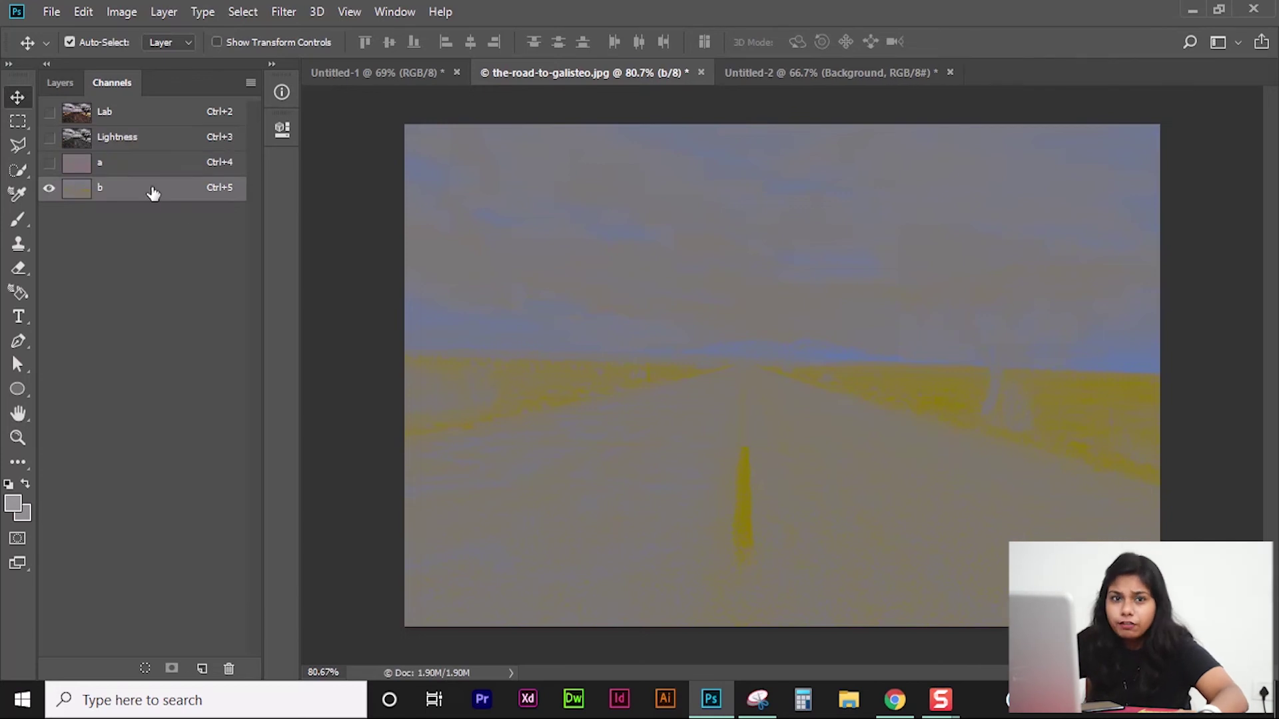
{"action": "left_click", "coordinate": [50, 162]}
{"action": "left_click", "coordinate": [49, 189]}
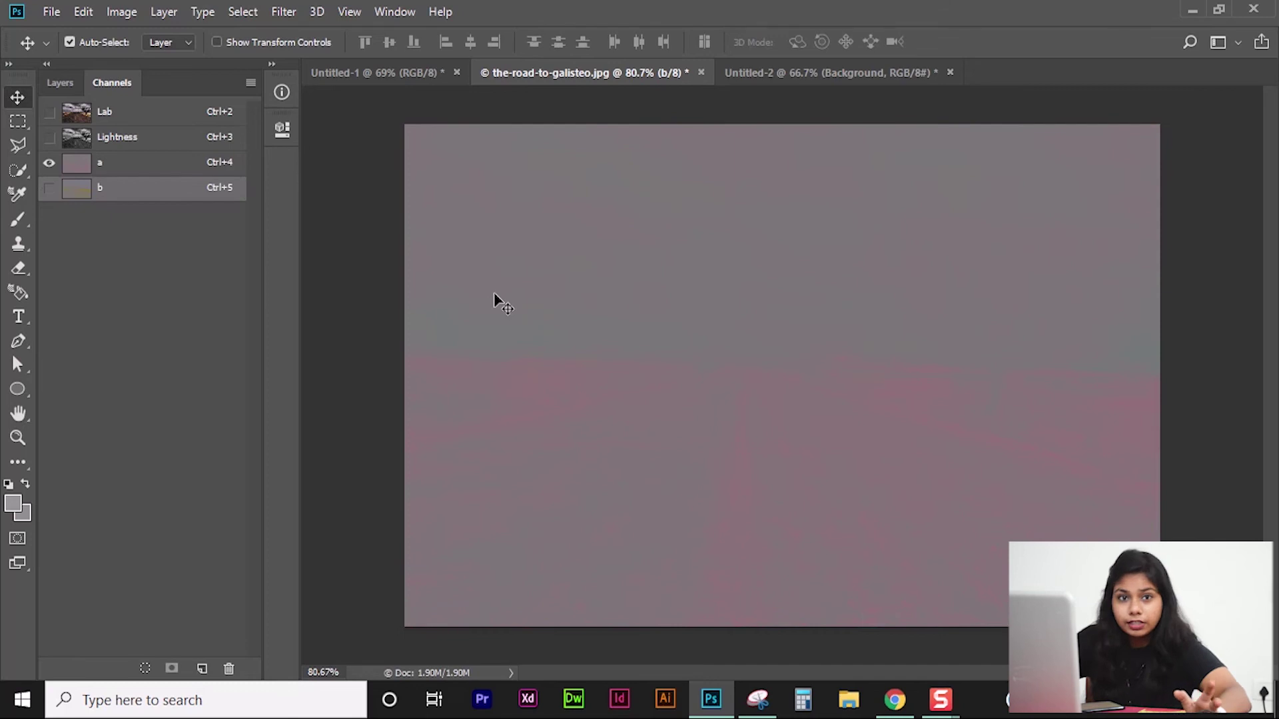
{"action": "left_click", "coordinate": [50, 189]}
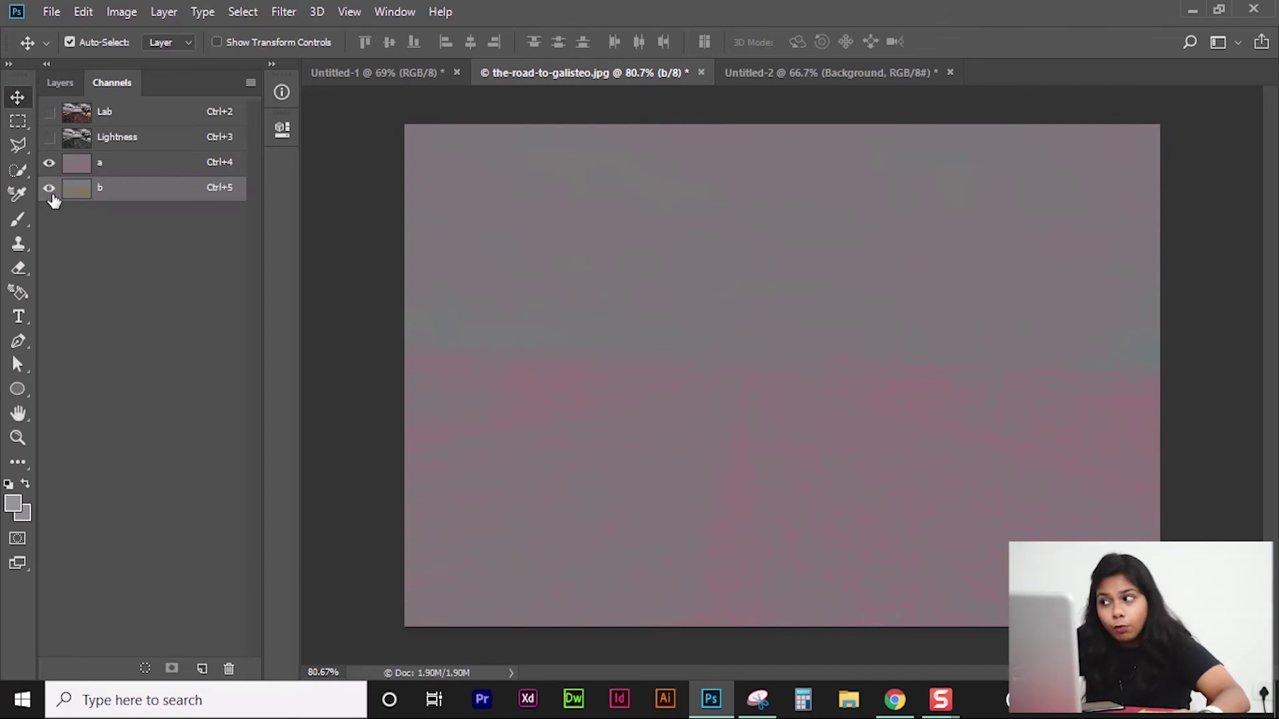
{"action": "left_click", "coordinate": [50, 137]}
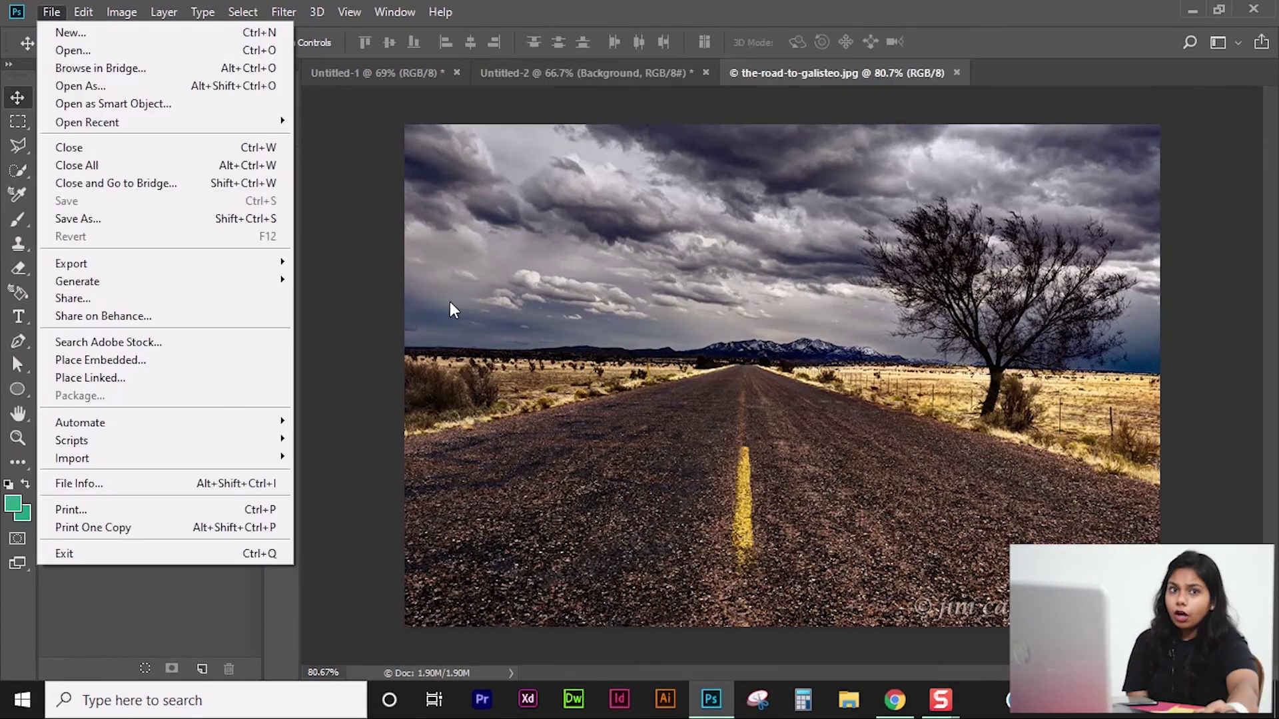
- Disable Show Channels in Color in the Interface preferences and accept the change
{"action": "mouse_move", "coordinate": [83, 11]}
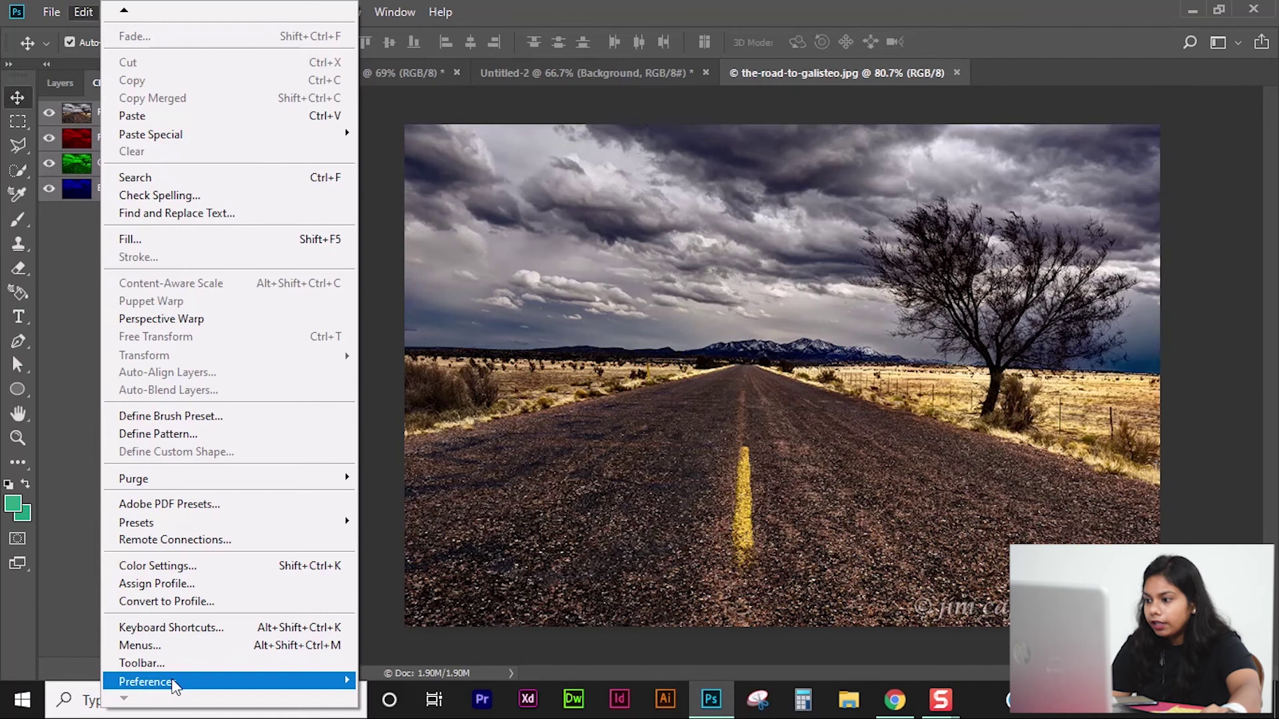
{"action": "mouse_move", "coordinate": [171, 681]}
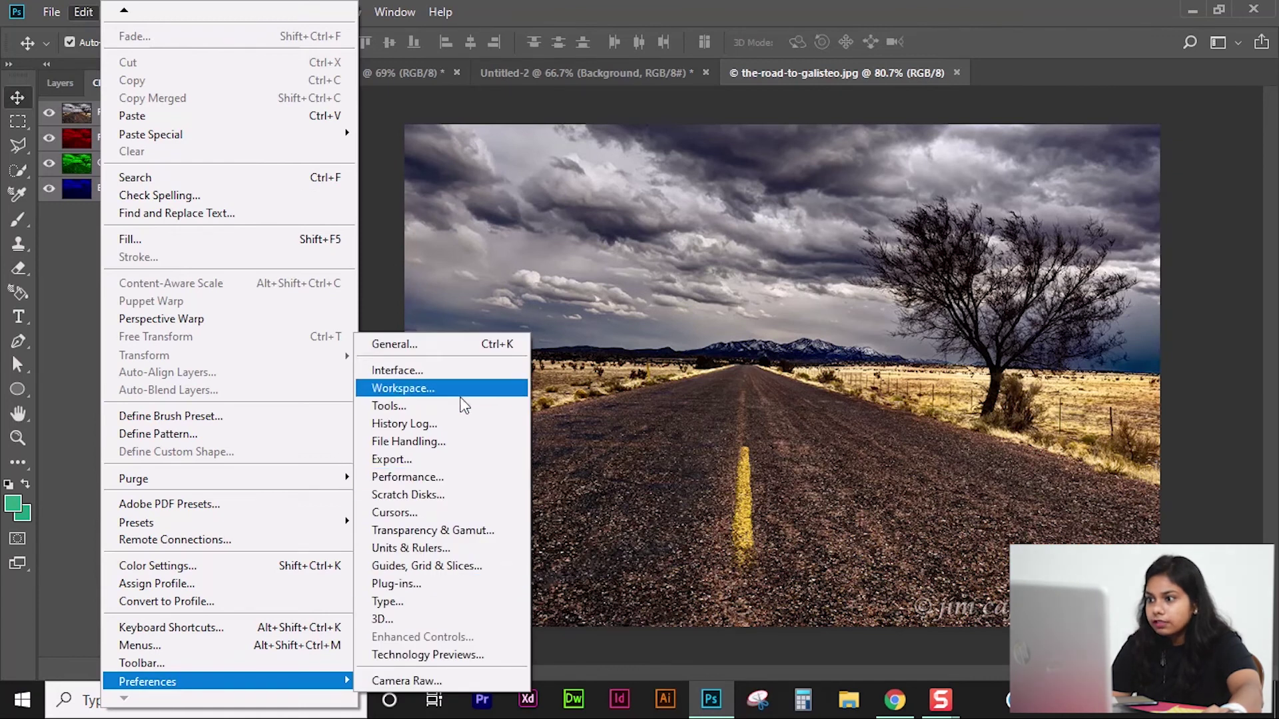
{"action": "left_click", "coordinate": [462, 368]}
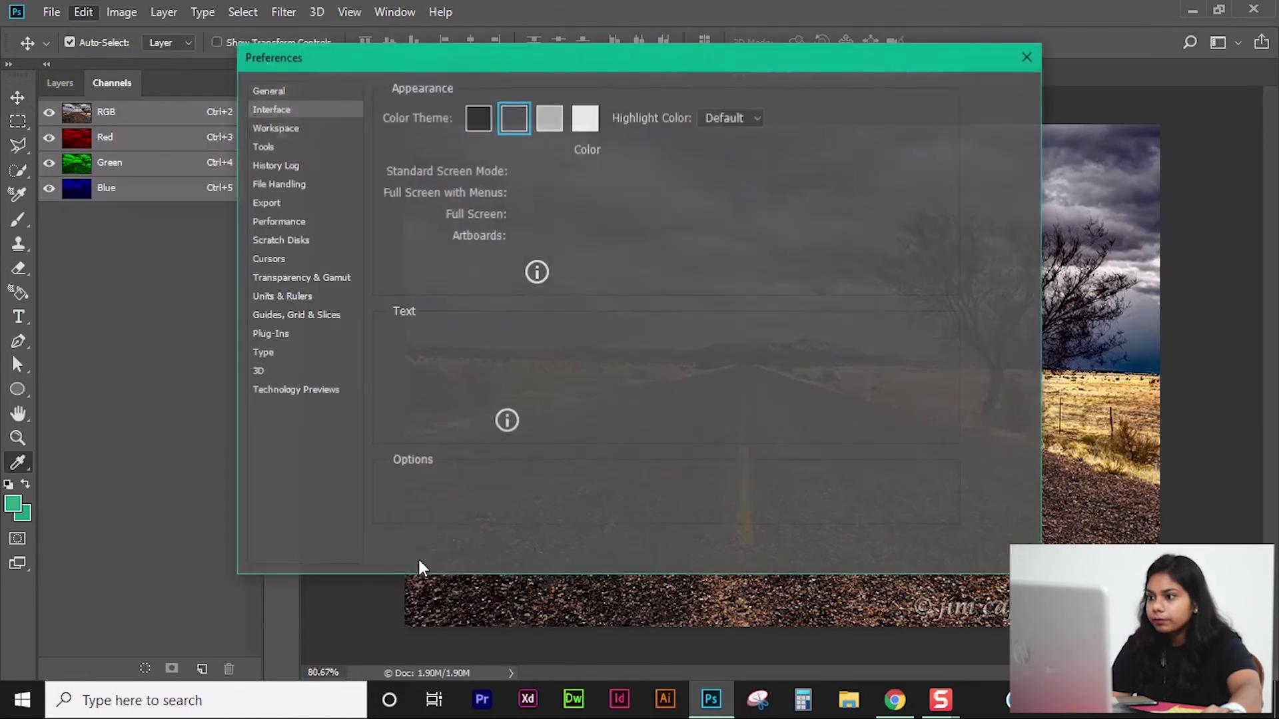
{"action": "left_click", "coordinate": [386, 483]}
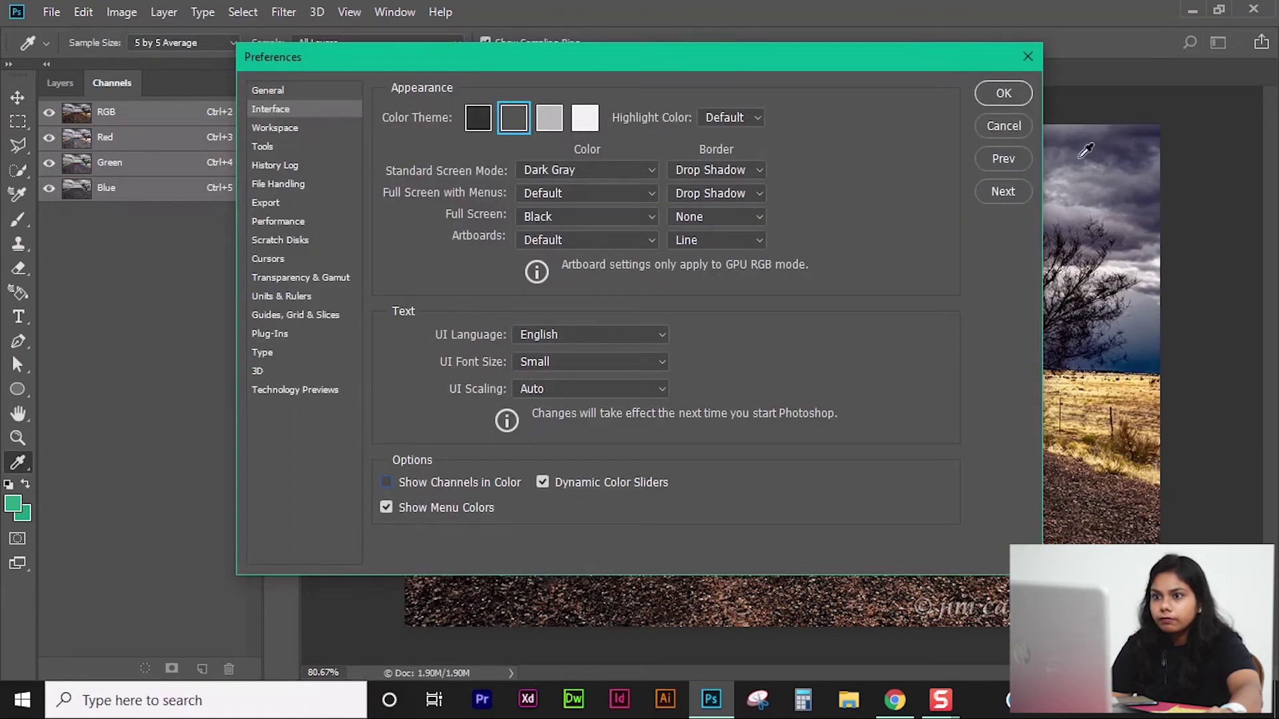
{"action": "left_click", "coordinate": [1003, 94]}
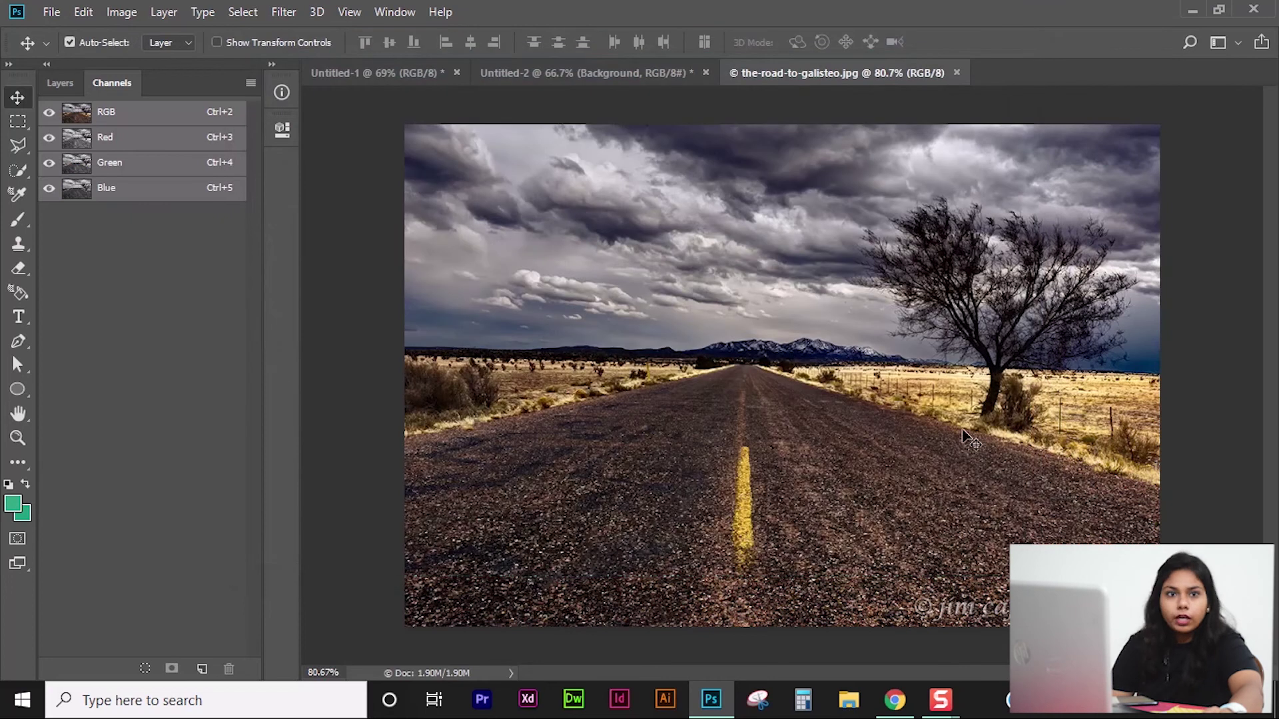
- Isolate the Red channel of the RGB photo and convert the image to Grayscale mode, discarding the other channels
{"action": "left_click", "coordinate": [136, 146]}
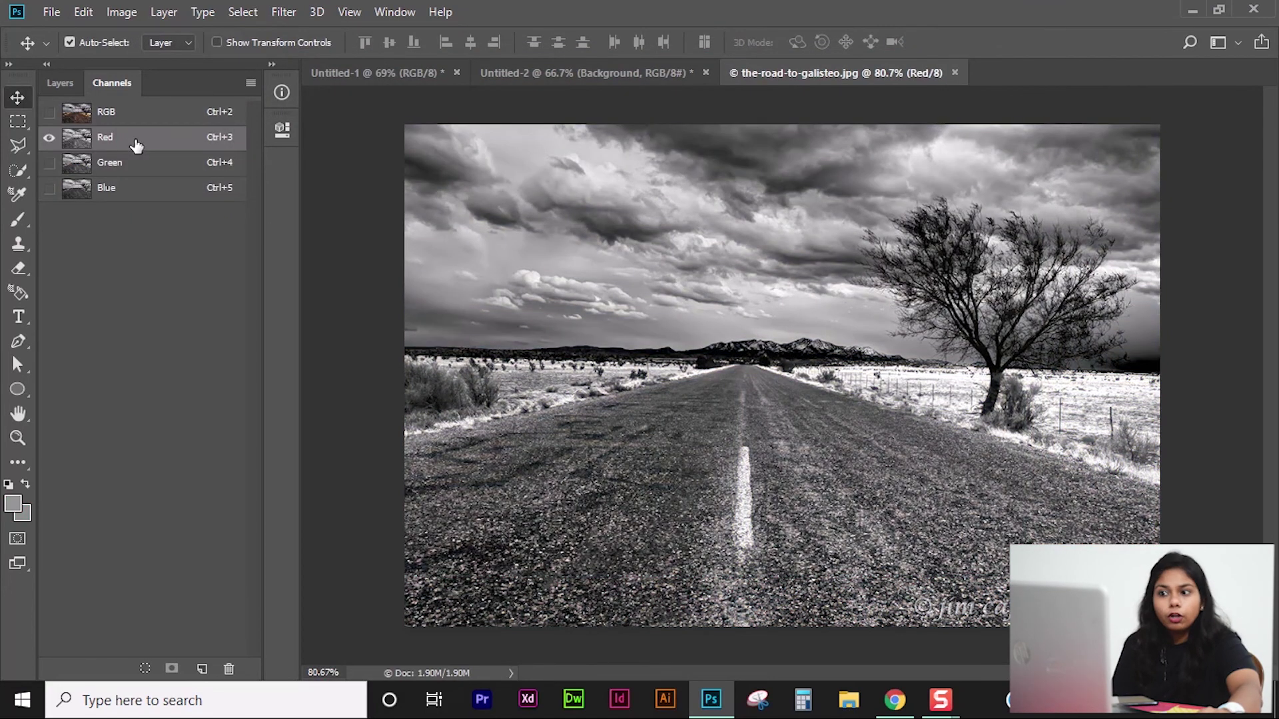
{"action": "left_click", "coordinate": [112, 10]}
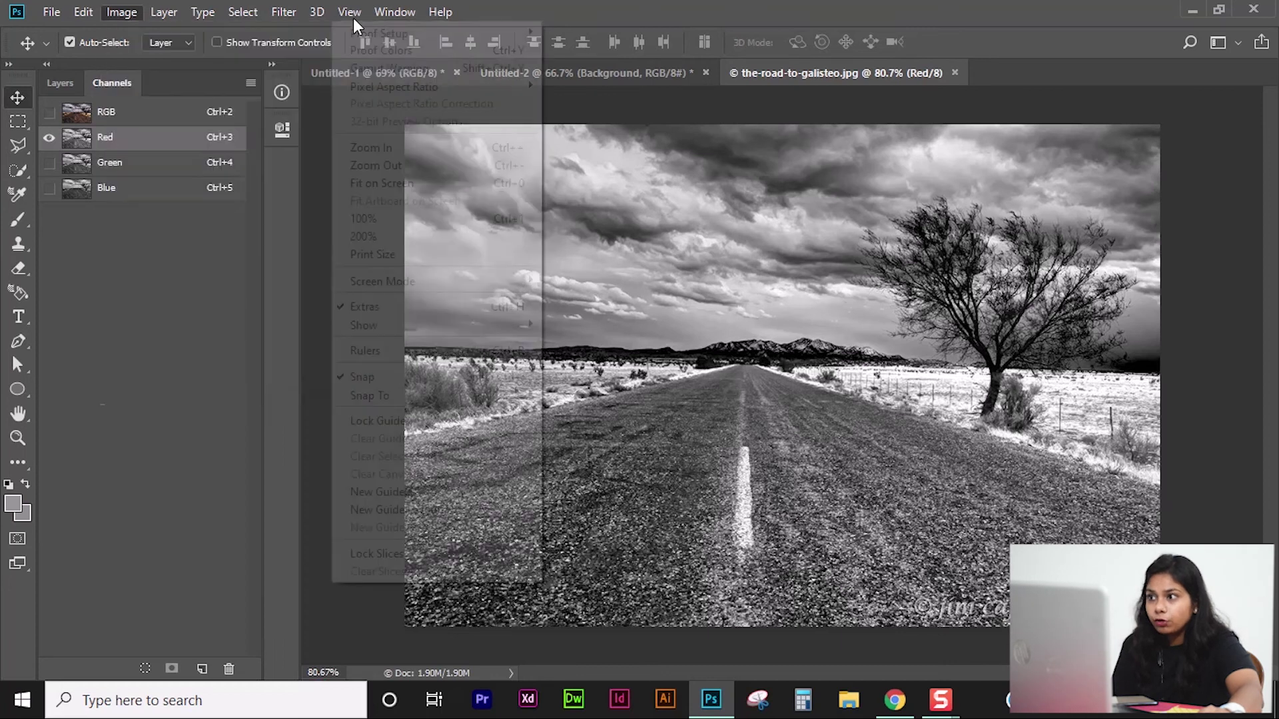
{"action": "mouse_move", "coordinate": [166, 25]}
{"action": "mouse_move", "coordinate": [122, 12]}
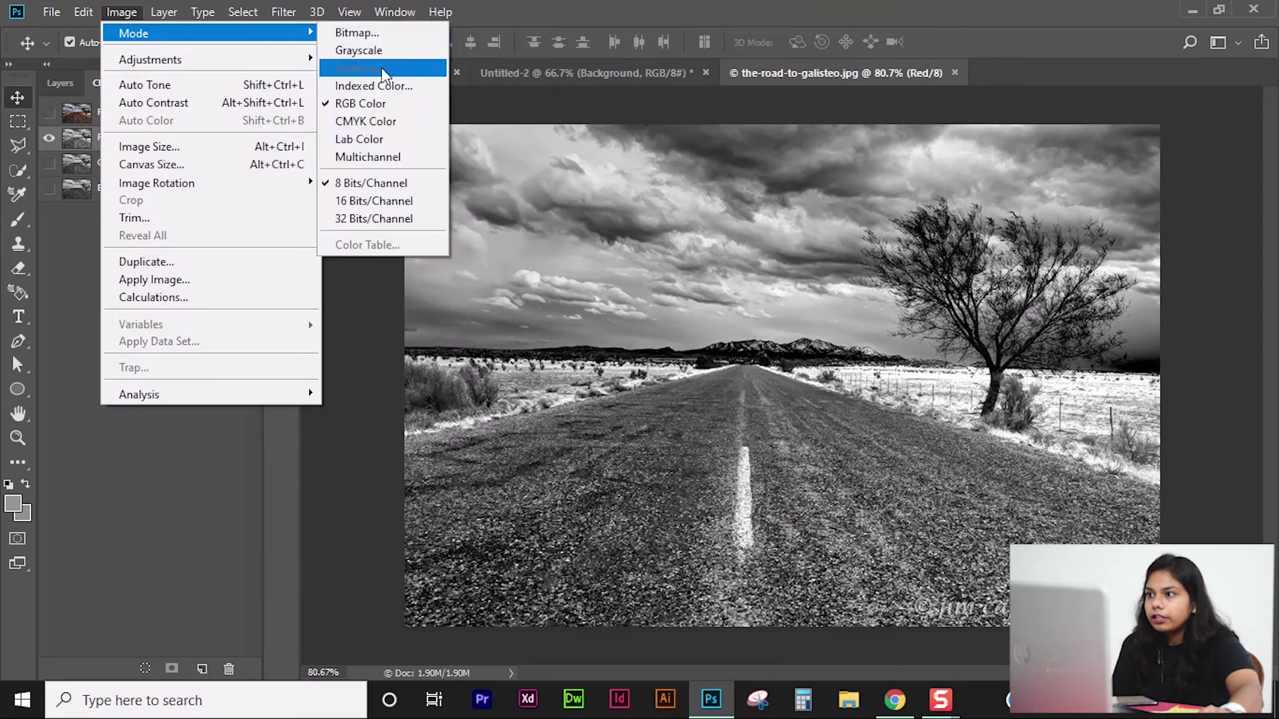
{"action": "left_click", "coordinate": [374, 47]}
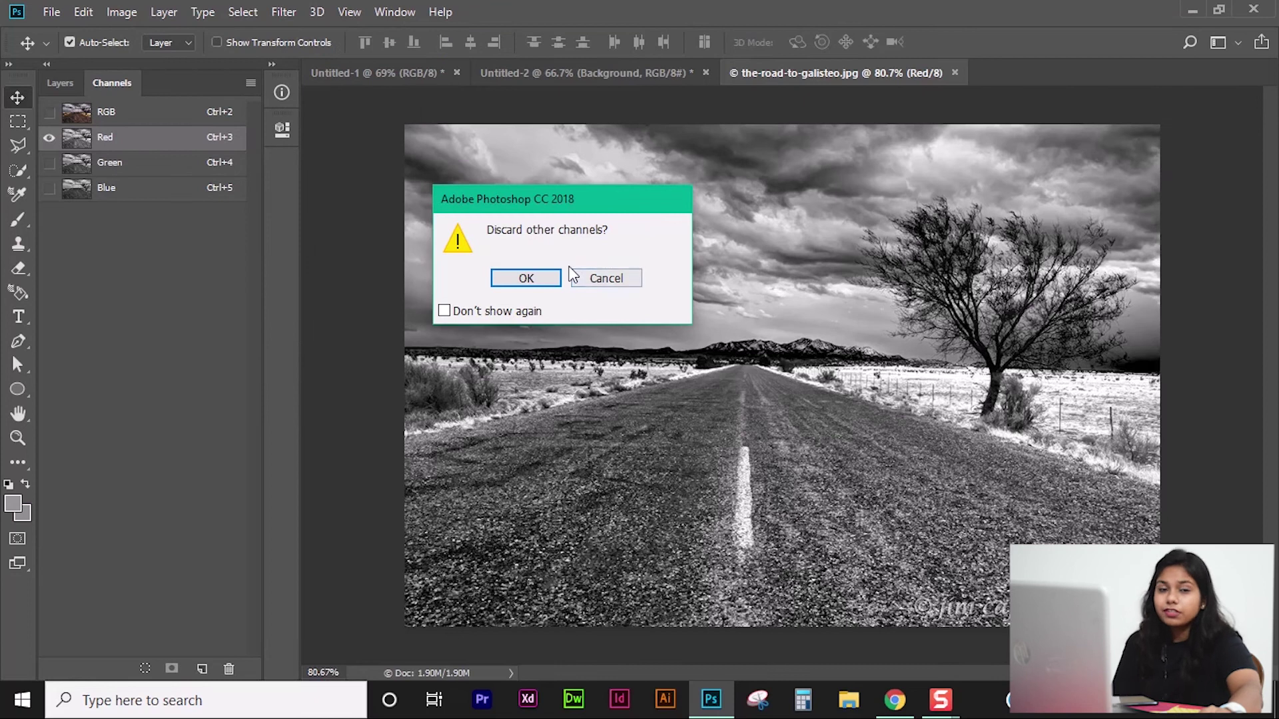
{"action": "left_click", "coordinate": [526, 279]}
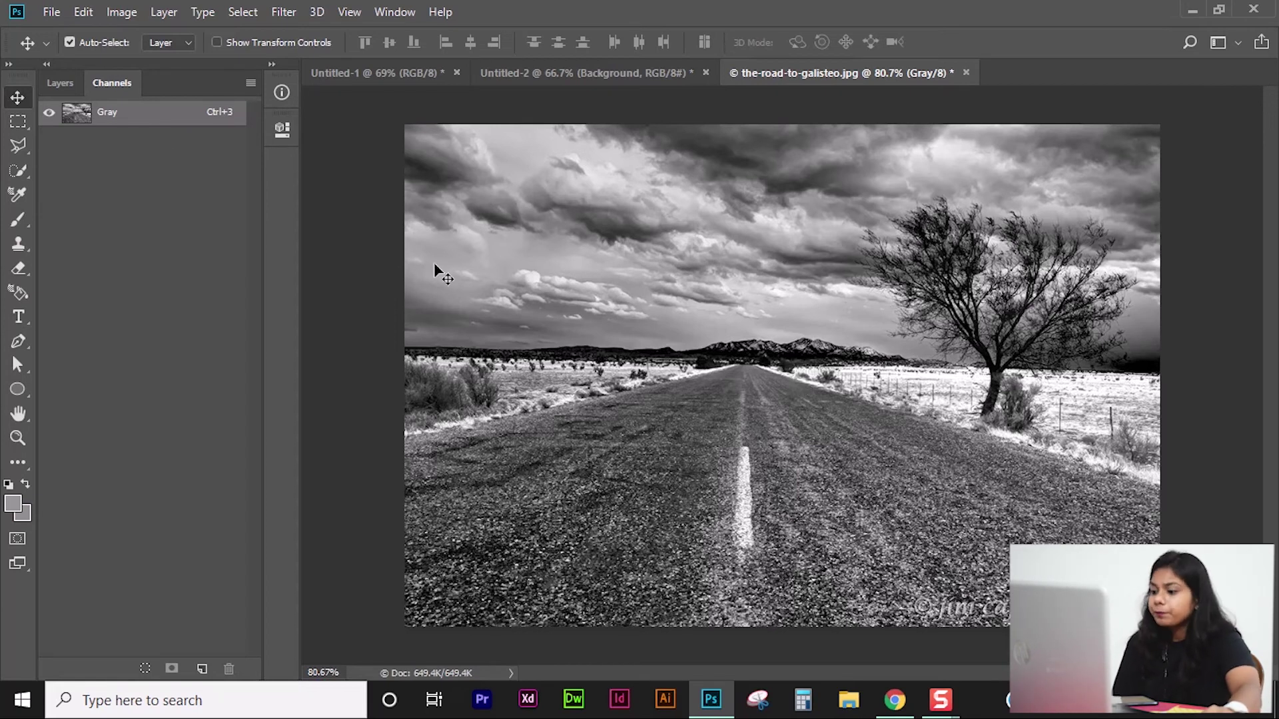
{"action": "left_click", "coordinate": [90, 18]}
{"action": "left_click", "coordinate": [96, 20]}
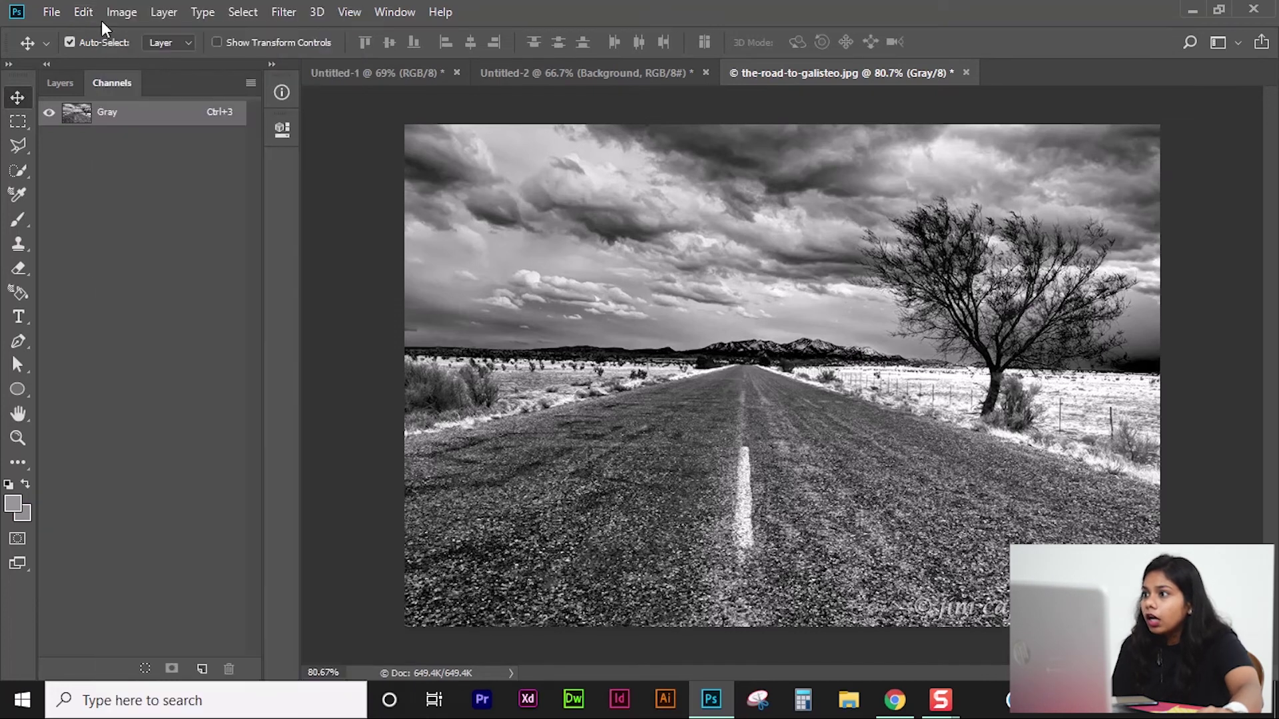
{"action": "left_click", "coordinate": [122, 16]}
{"action": "left_click", "coordinate": [162, 18]}
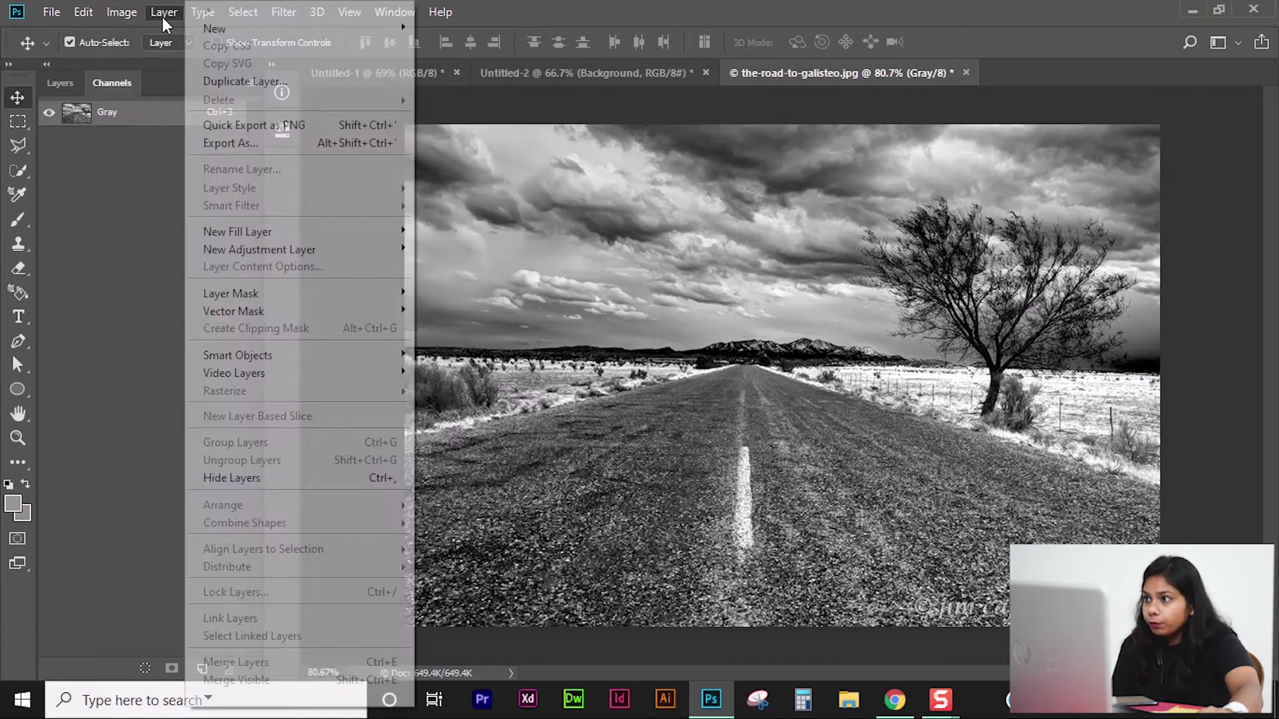
- Begin converting the grayscale road photo to Duotone and browse the duotone presets, keeping the Custom preset
{"action": "mouse_move", "coordinate": [115, 20]}
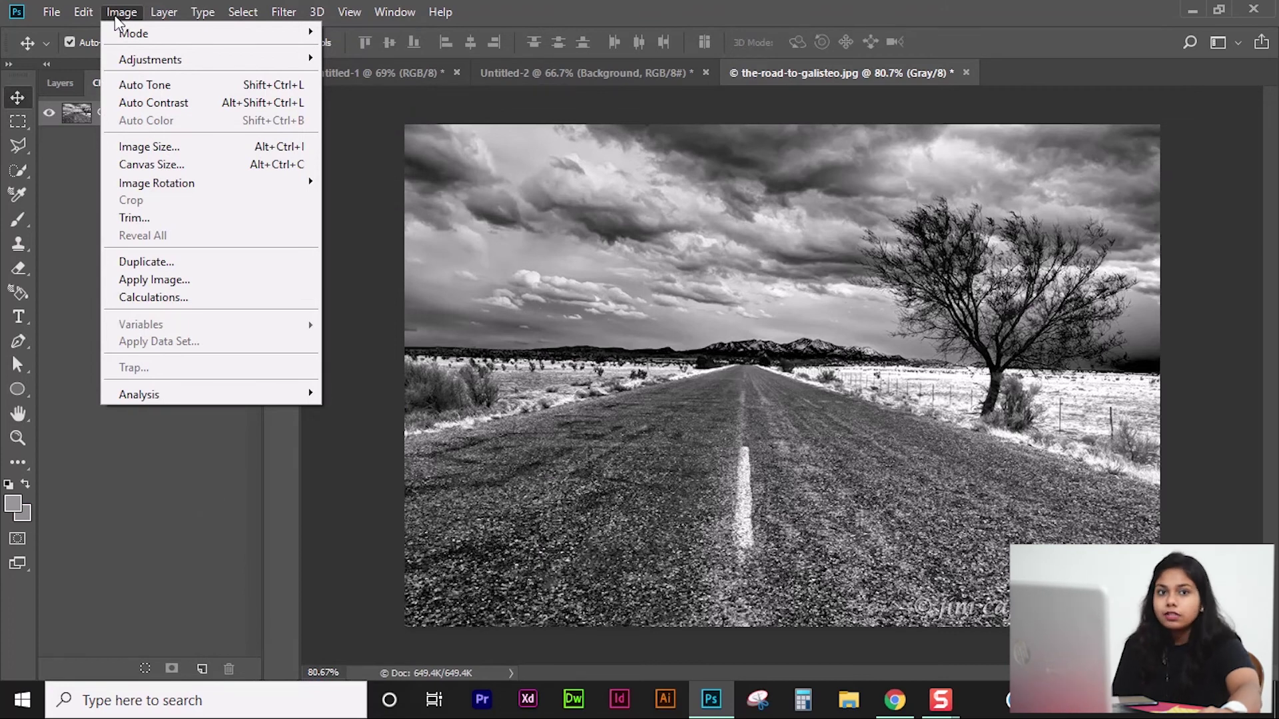
{"action": "mouse_move", "coordinate": [146, 37]}
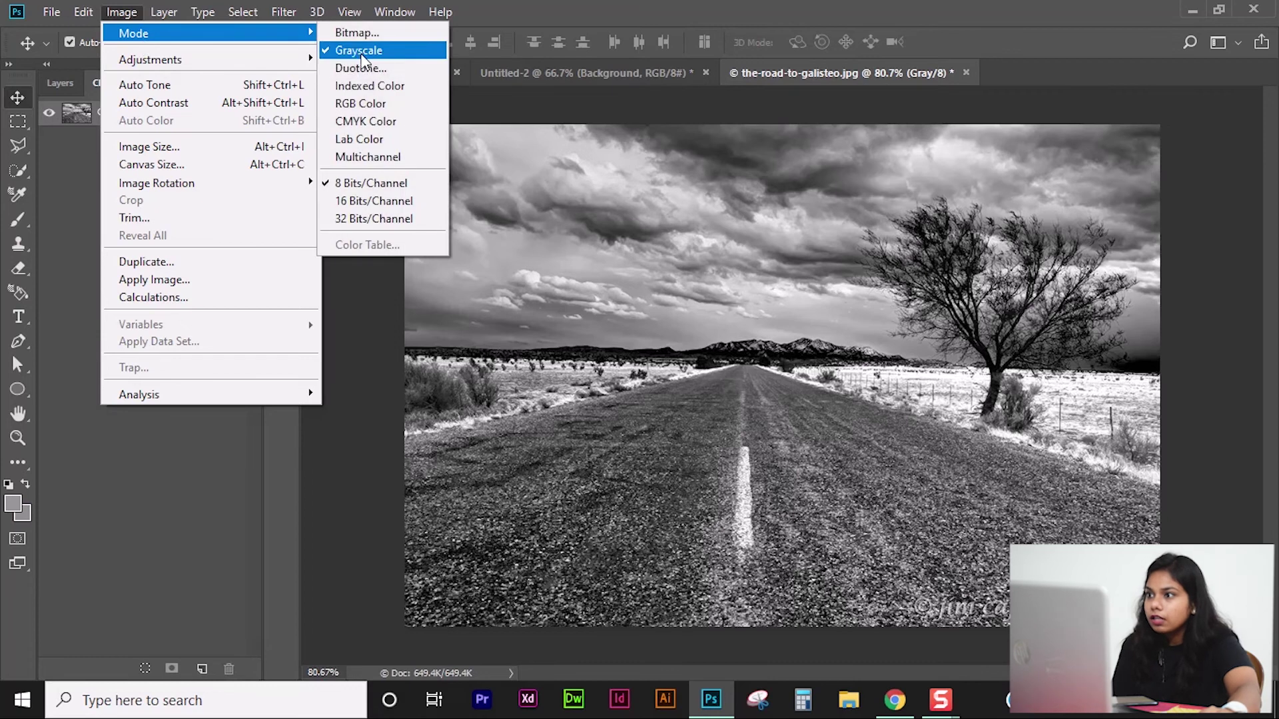
{"action": "left_click", "coordinate": [365, 69]}
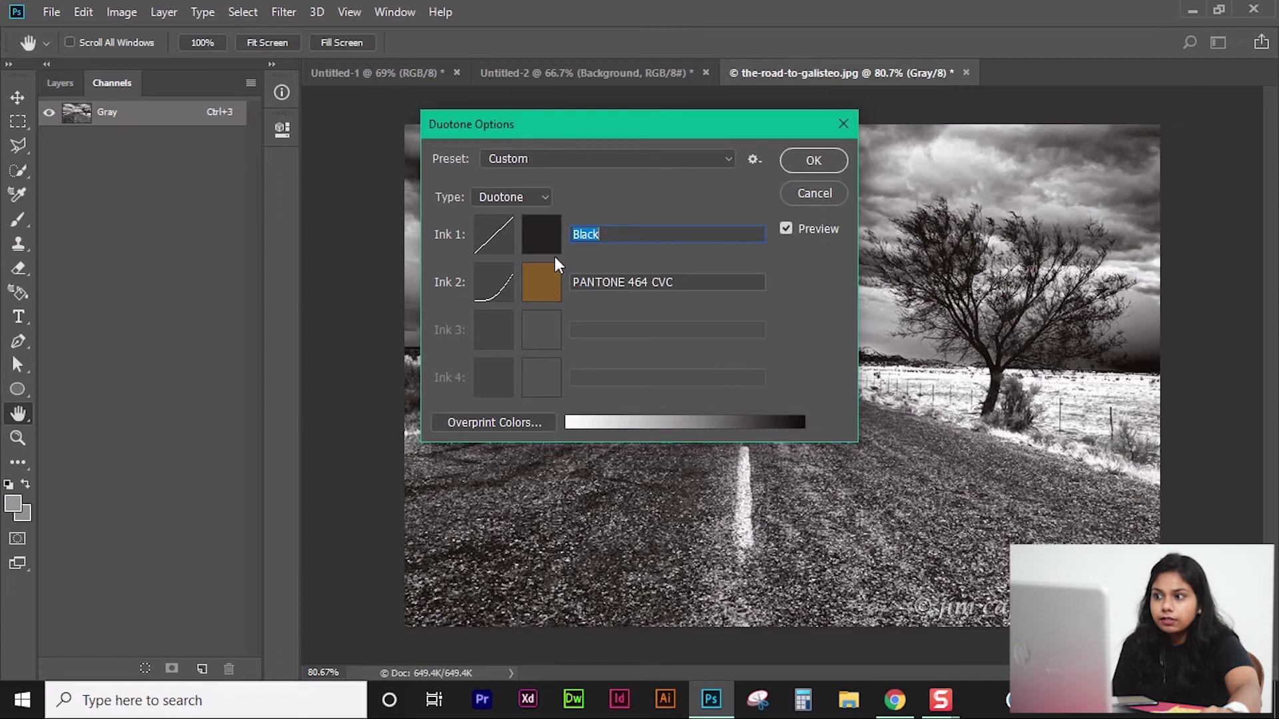
{"action": "left_click", "coordinate": [556, 158]}
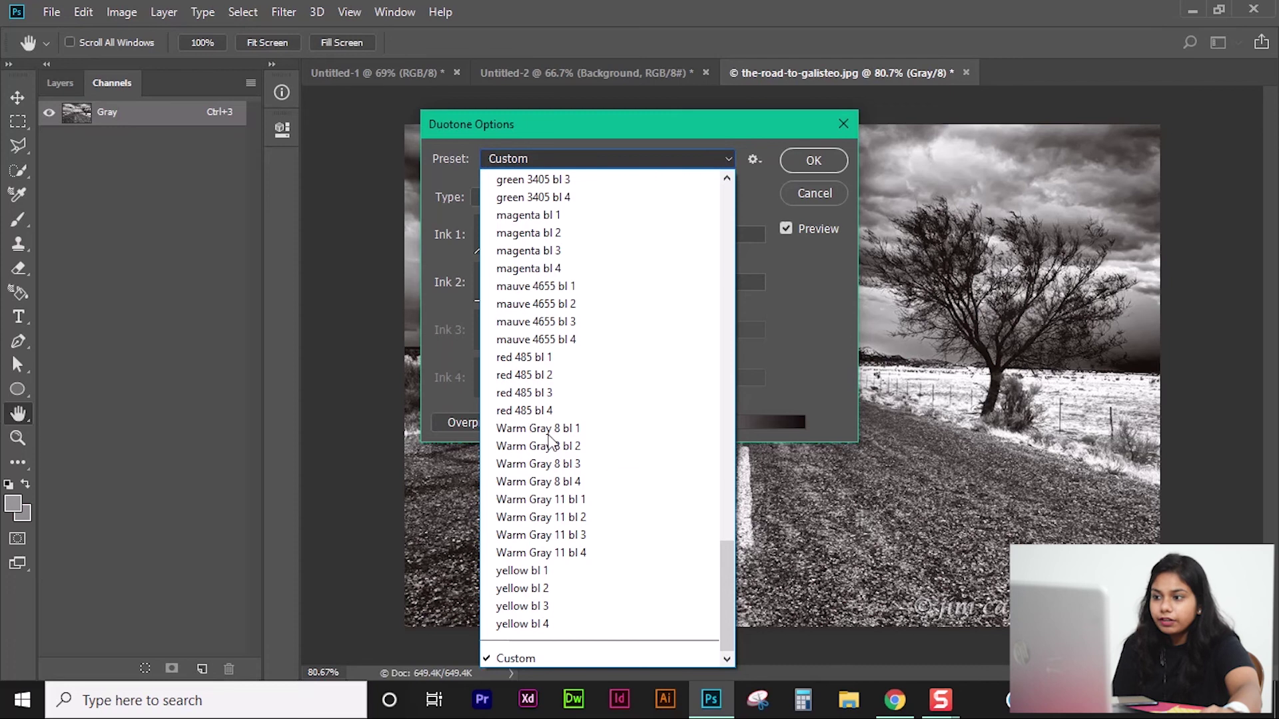
{"action": "left_click", "coordinate": [781, 338]}
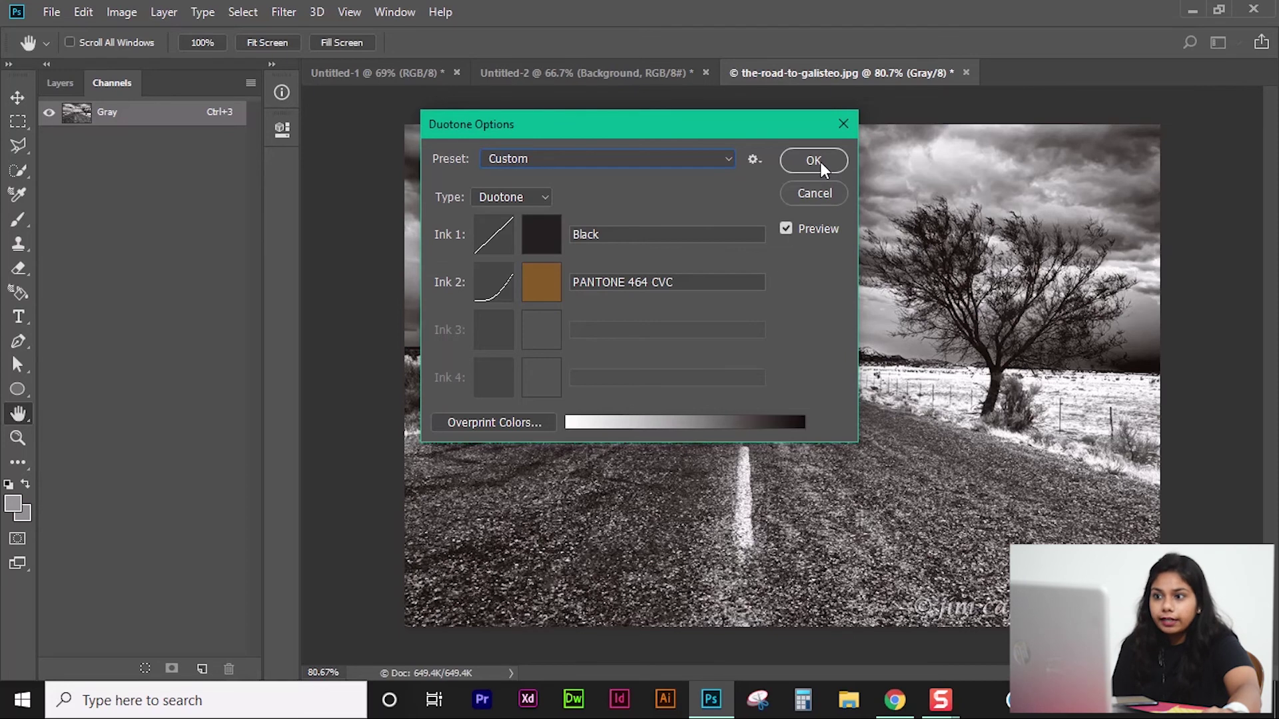
- Compare the photo with the duotone preview off and on, and accept the Duotone conversion with Black and PANTONE 464 CVC inks
{"action": "left_click", "coordinate": [788, 228]}
{"action": "left_click", "coordinate": [789, 229]}
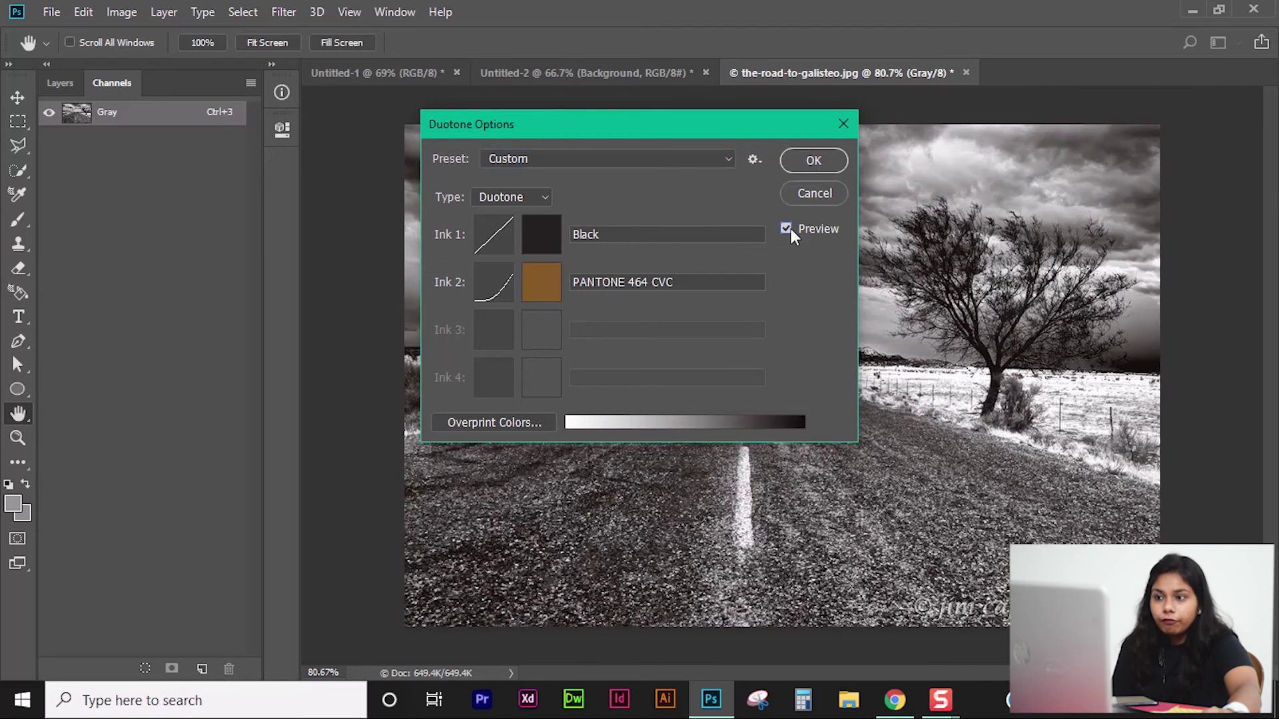
{"action": "left_click", "coordinate": [789, 229]}
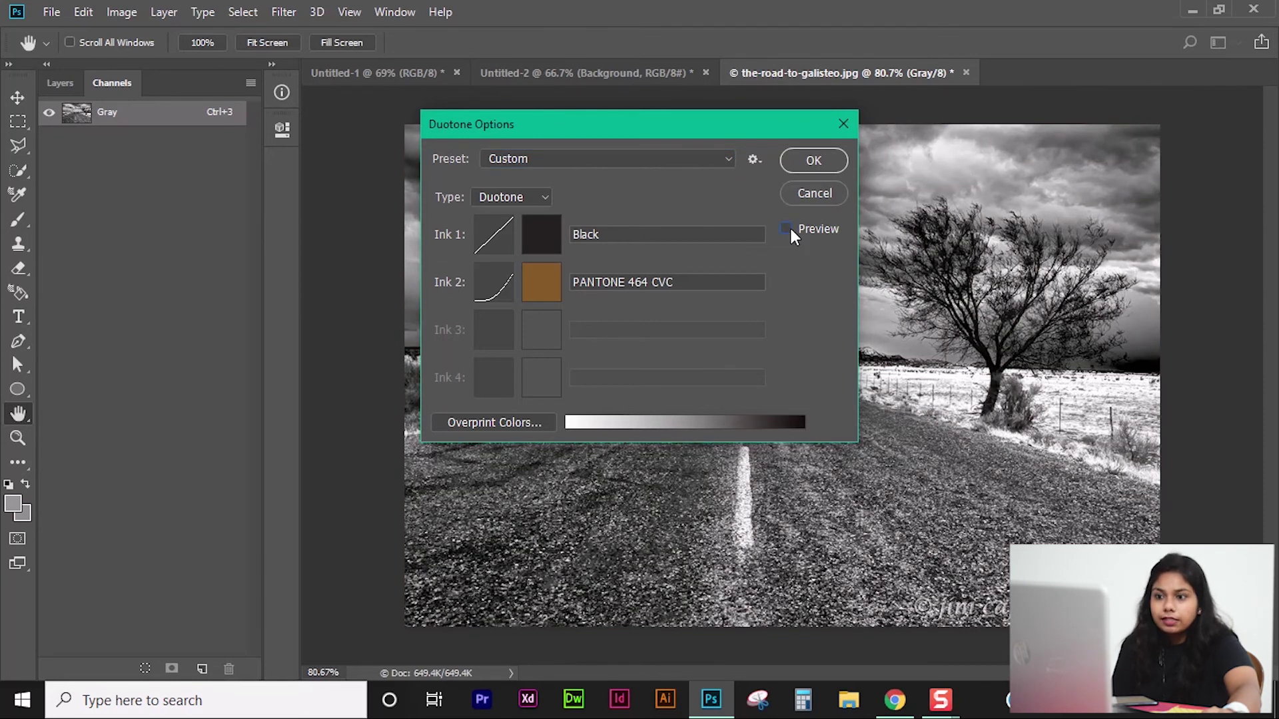
{"action": "left_click", "coordinate": [789, 229]}
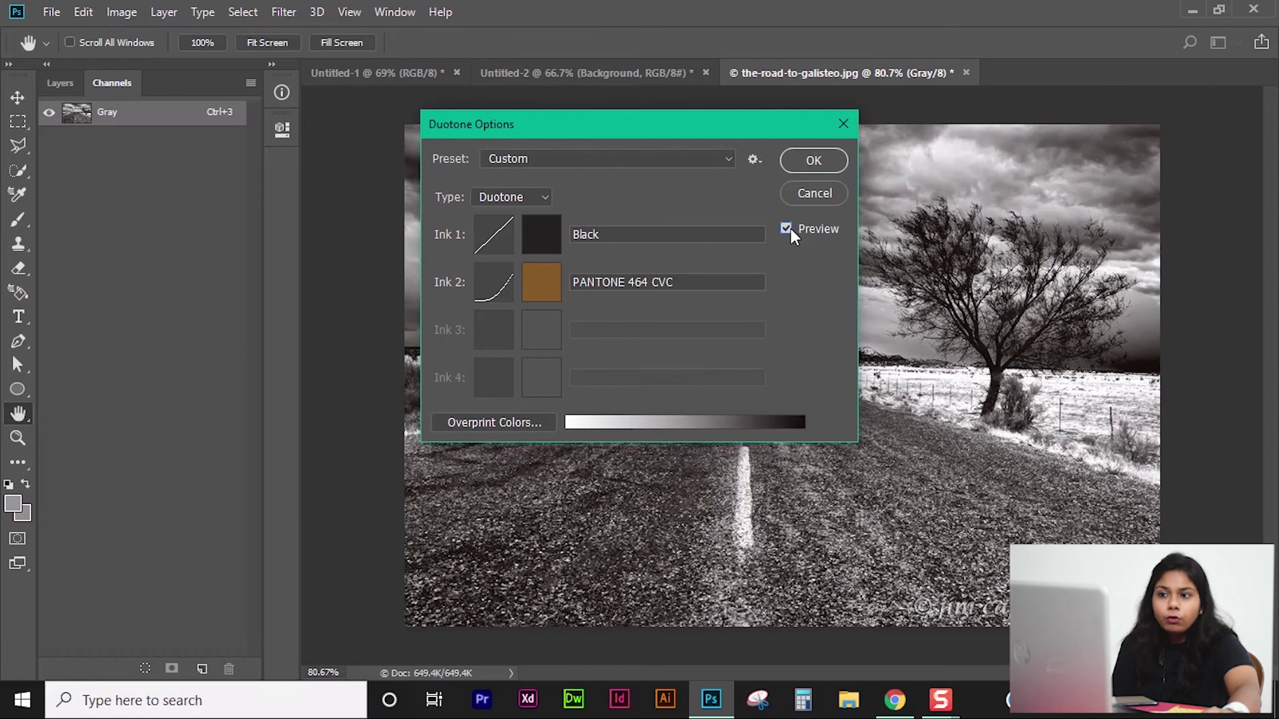
{"action": "left_click", "coordinate": [789, 229]}
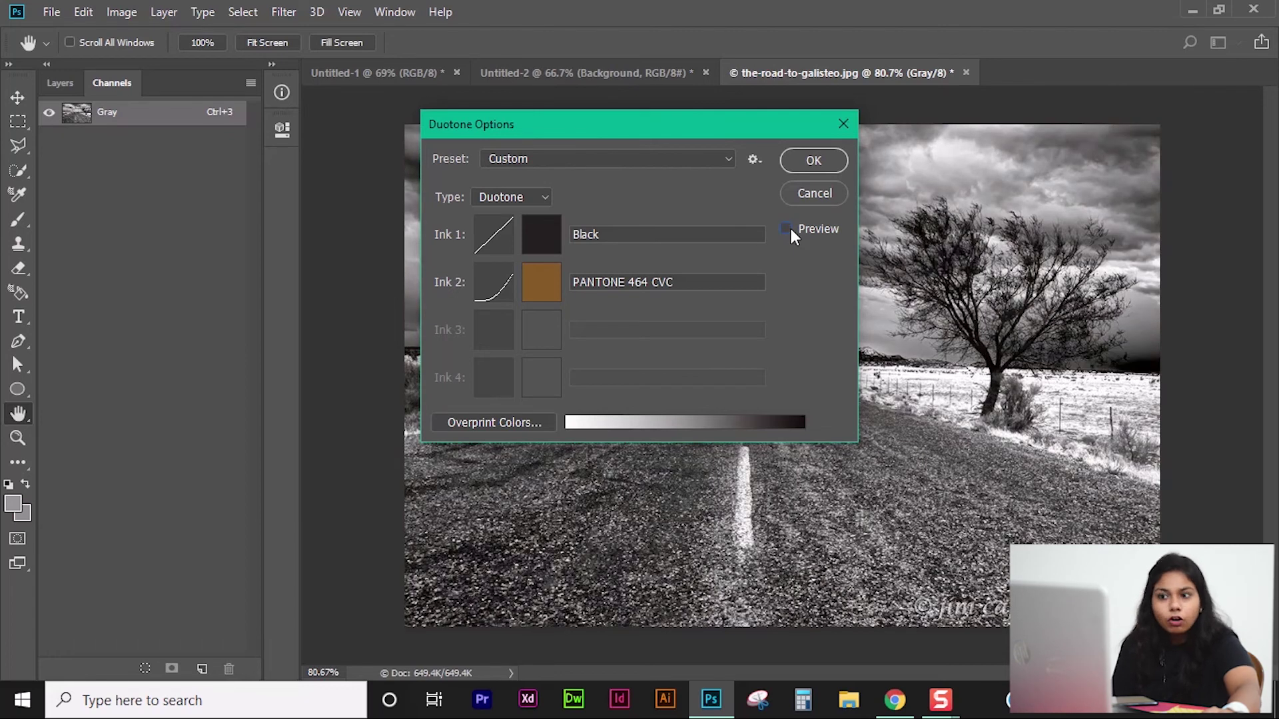
{"action": "left_click", "coordinate": [790, 229]}
{"action": "left_click", "coordinate": [813, 160]}
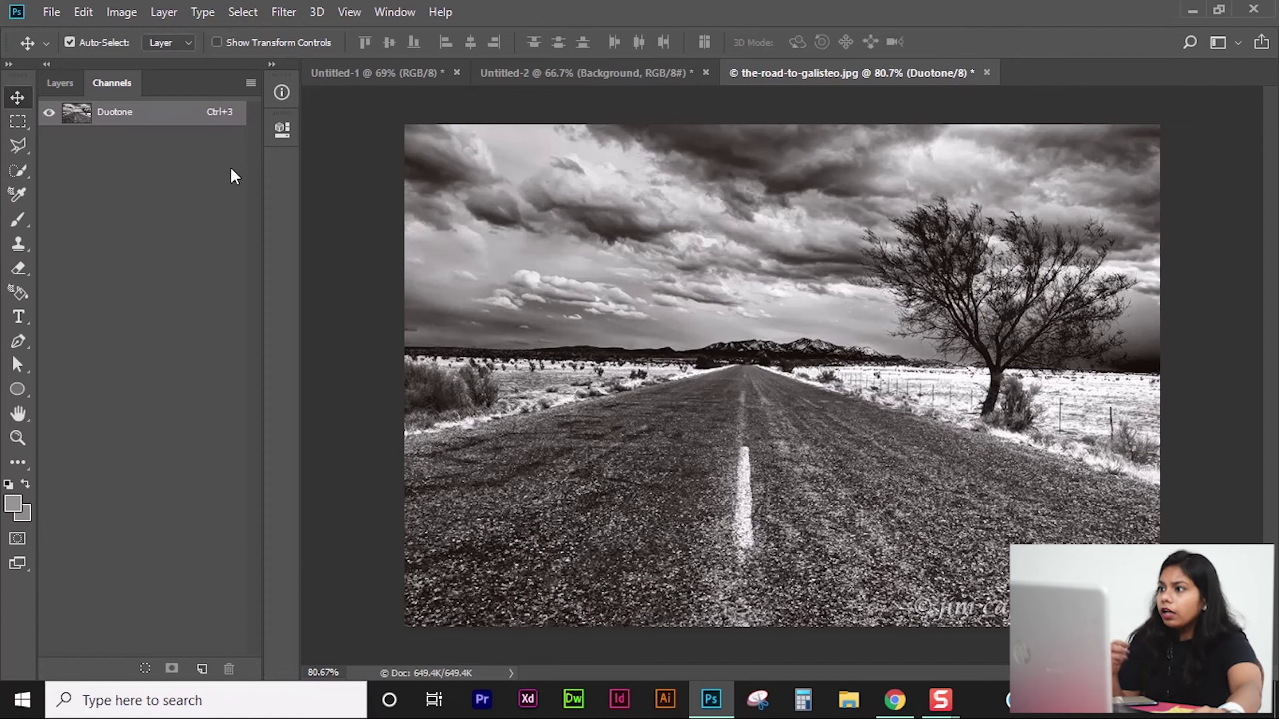
- Undo the Duotone conversion of the road photo
{"action": "key", "text": "ctrl+z"}
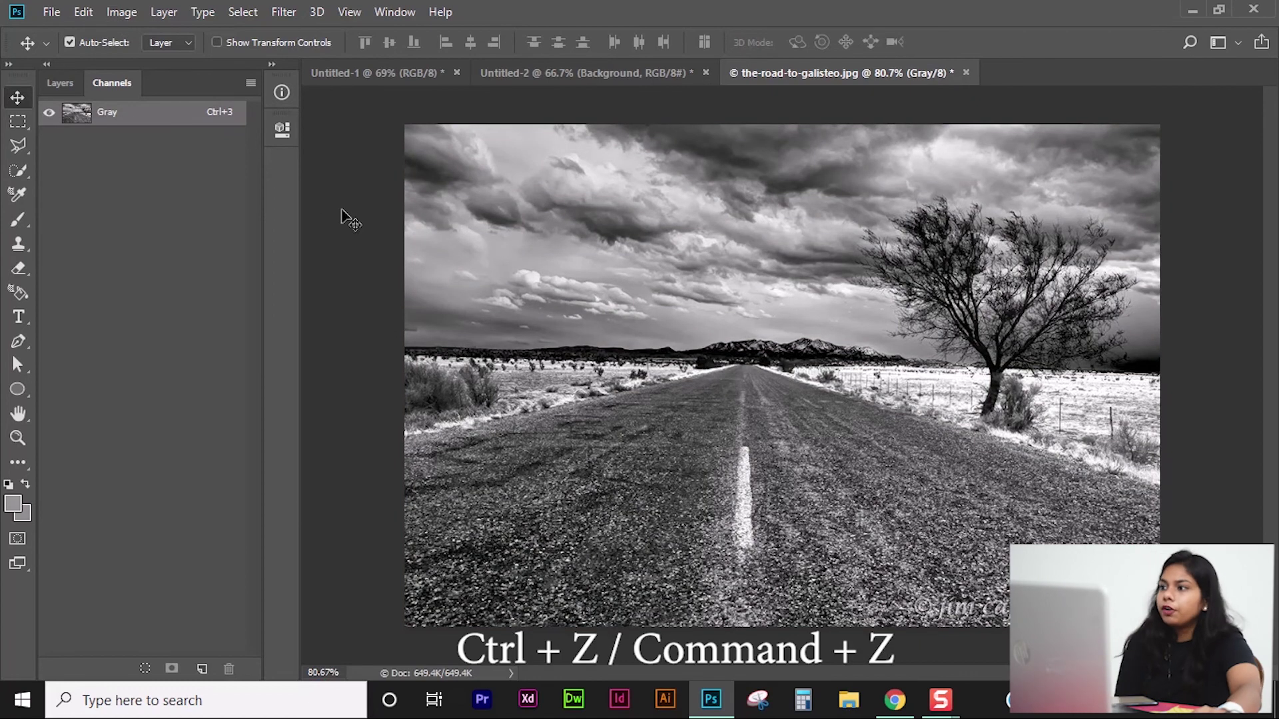
{"action": "left_click", "coordinate": [110, 14]}
{"action": "left_click", "coordinate": [413, 189]}
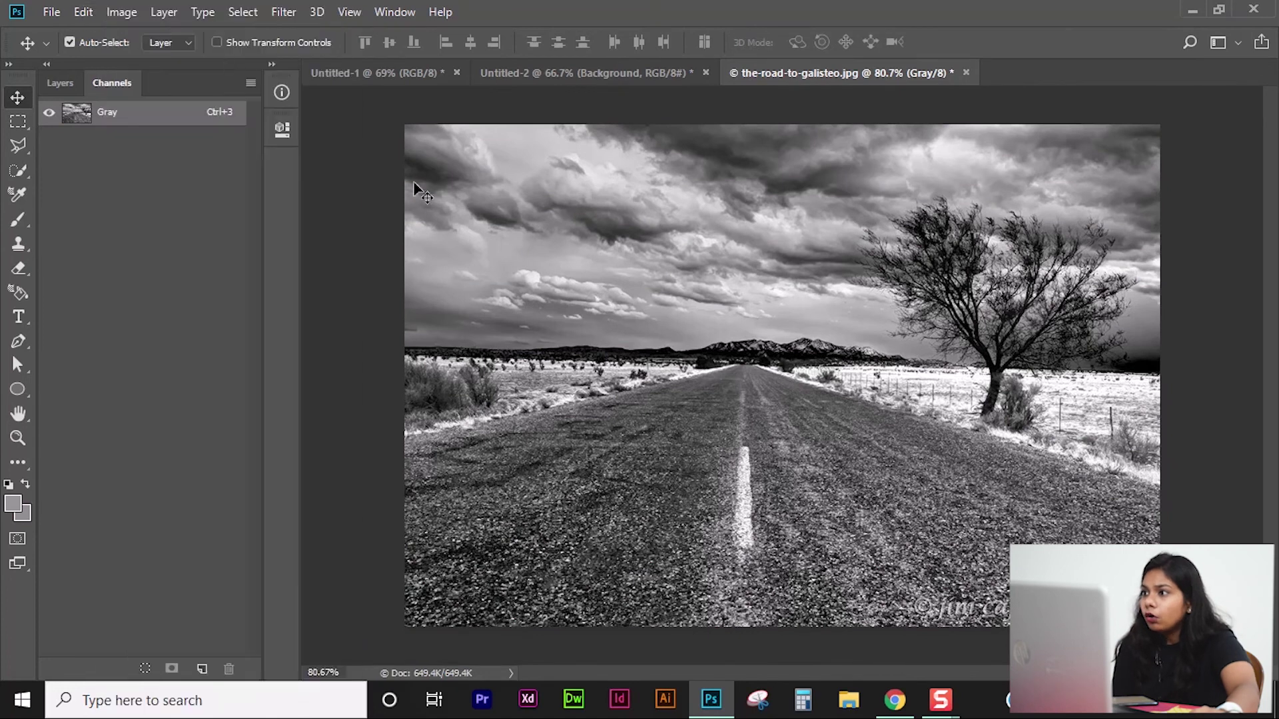
- Convert the grayscale photo to Bitmap mode using the Halftone Screen method with the Diamond shape
{"action": "left_click", "coordinate": [122, 13]}
{"action": "mouse_move", "coordinate": [140, 33]}
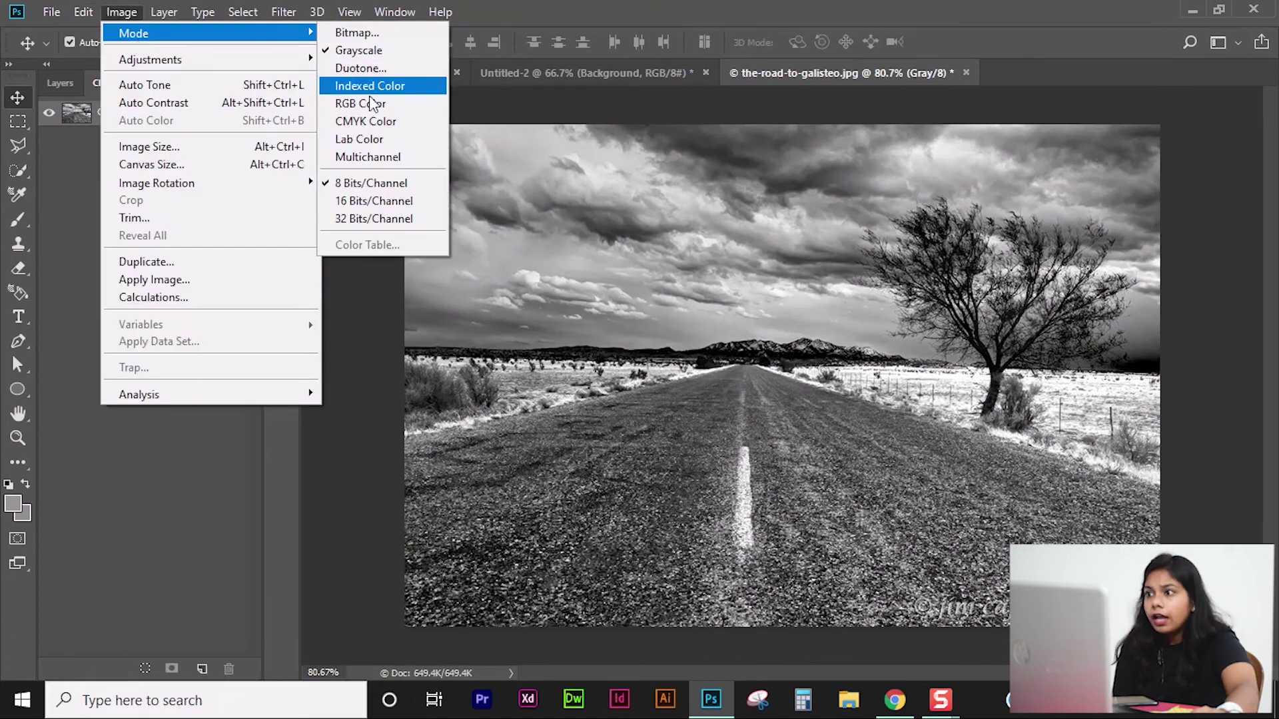
{"action": "left_click", "coordinate": [363, 32]}
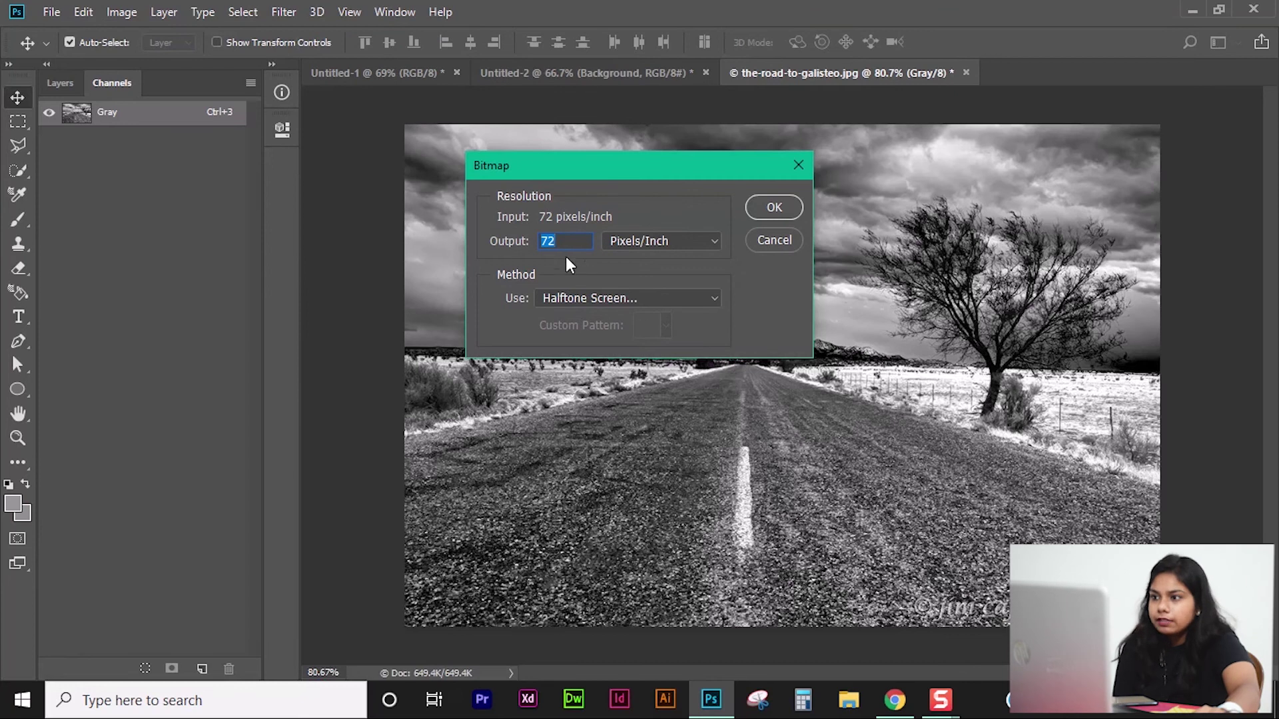
{"action": "left_click", "coordinate": [785, 205]}
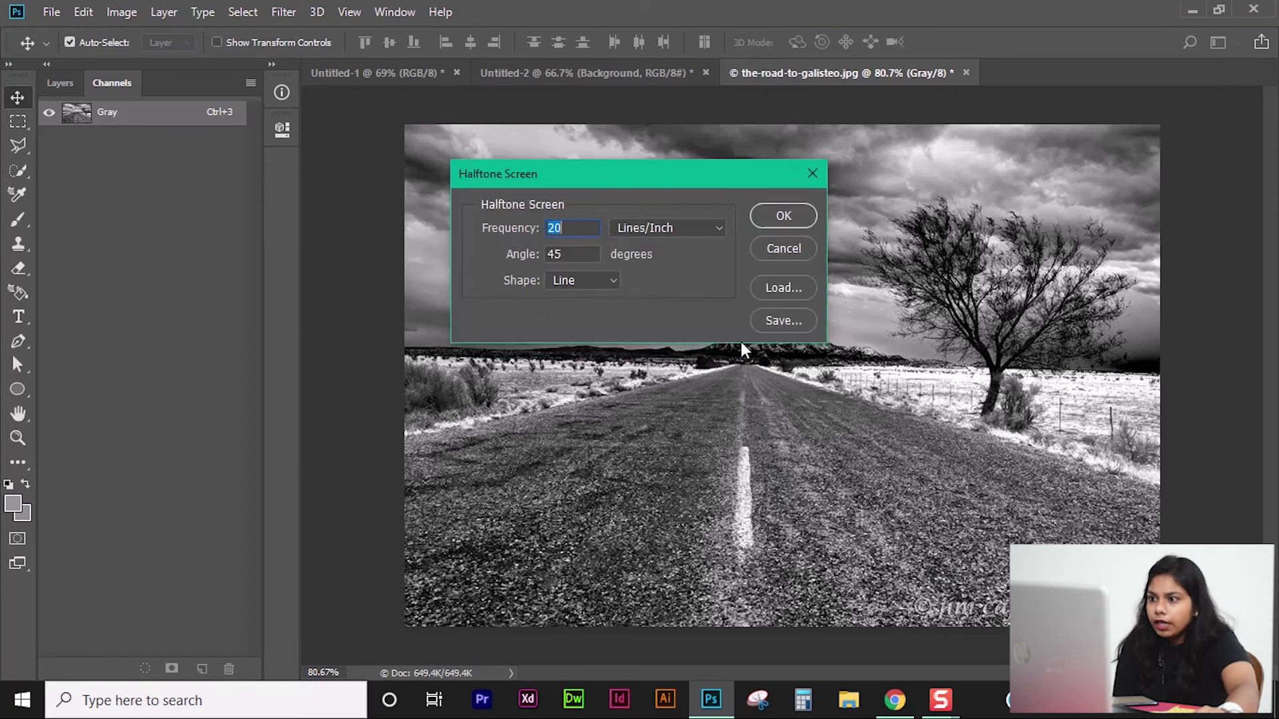
{"action": "left_click", "coordinate": [589, 285]}
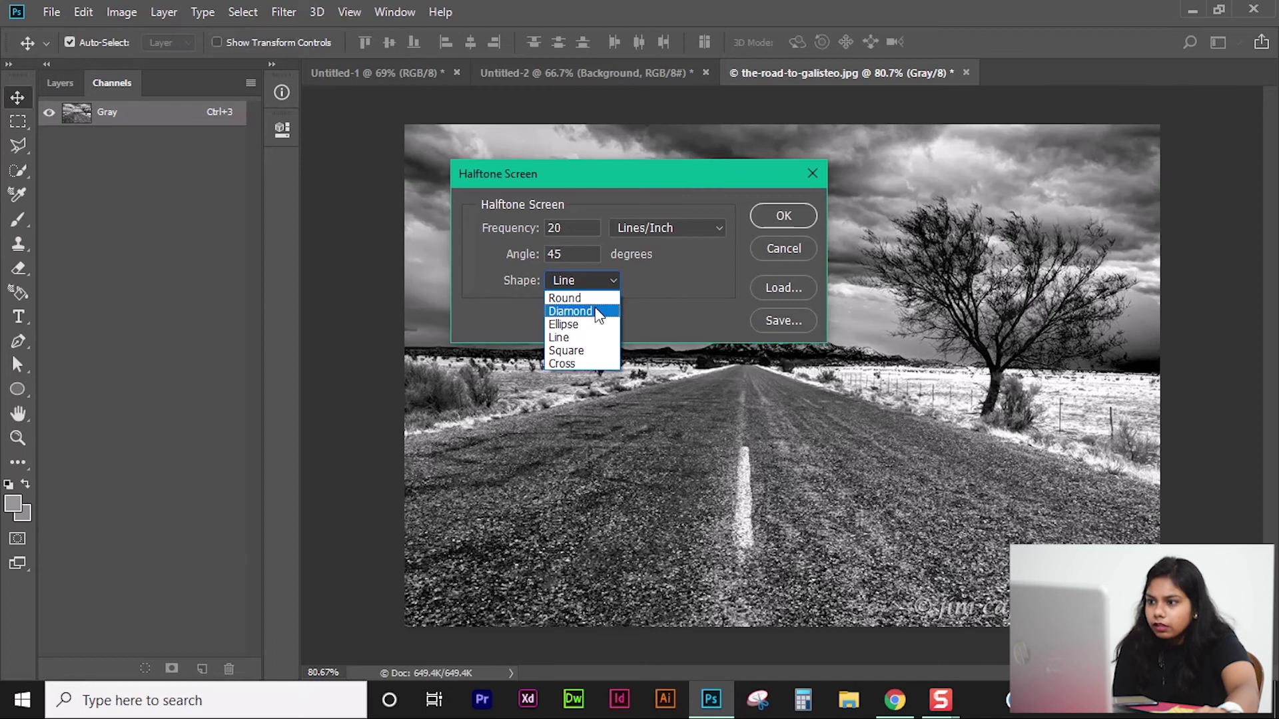
{"action": "left_click", "coordinate": [597, 312]}
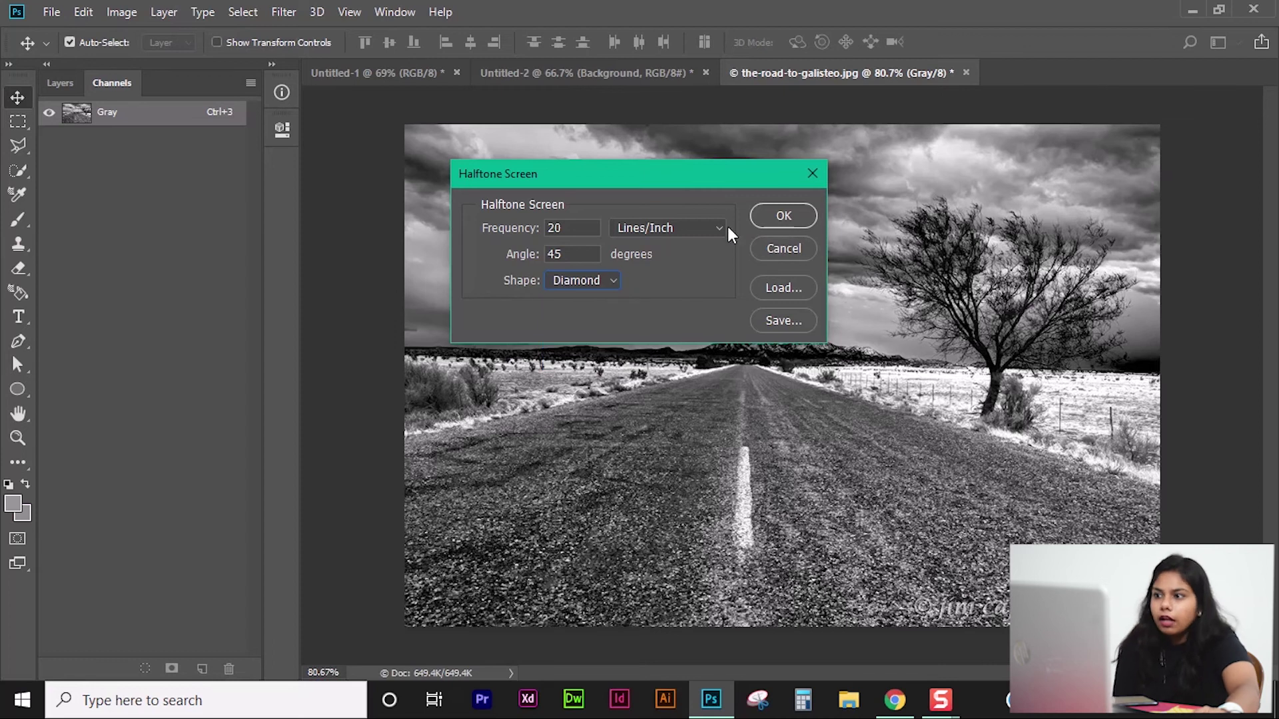
{"action": "left_click", "coordinate": [783, 216]}
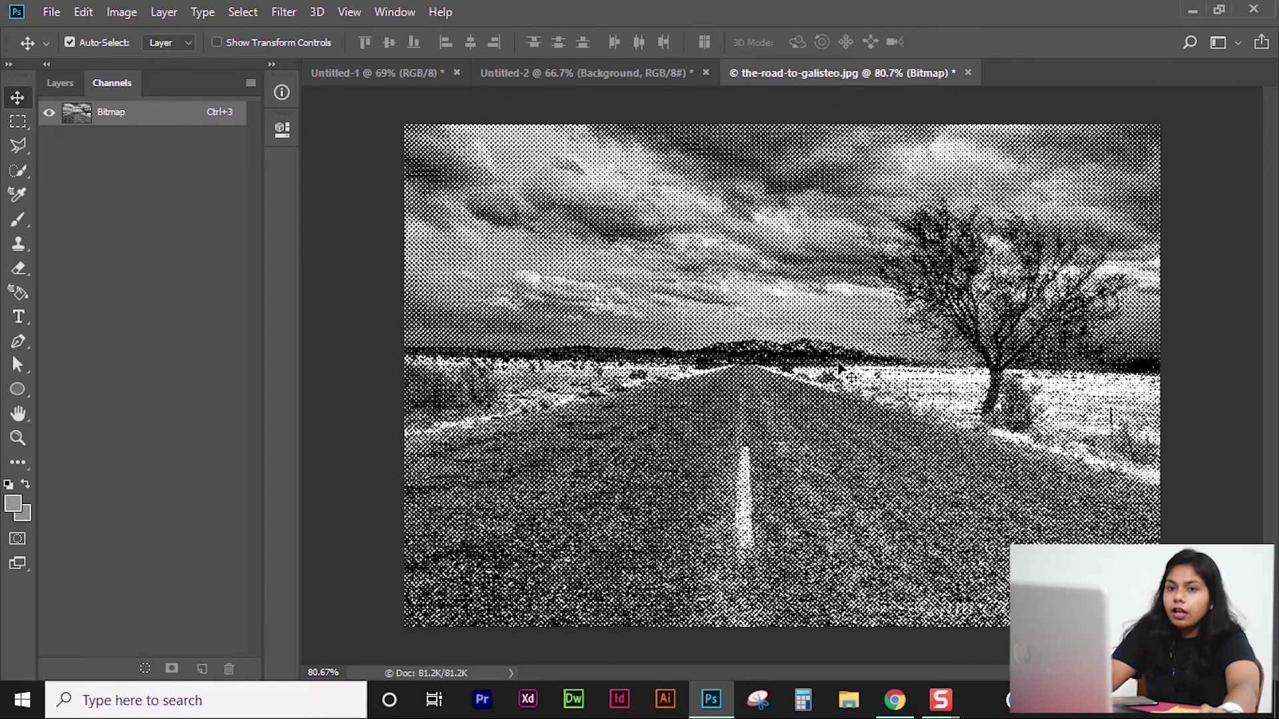
- Examine the halftone pattern of black and white pixels up close in the sky and along the horizon of the bitmap photo
{"action": "scroll", "coordinate": [840, 369], "scroll_direction": "up", "scroll_amount": 5}
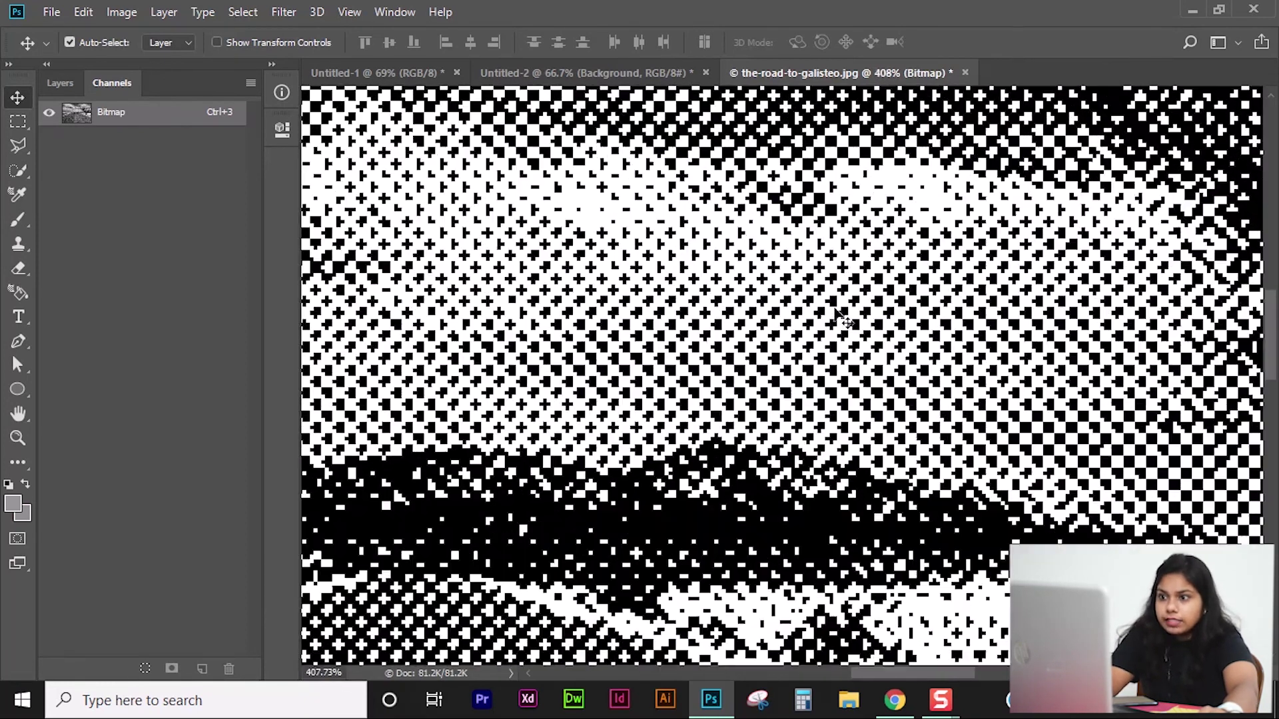
{"action": "scroll", "coordinate": [836, 311], "scroll_direction": "up", "scroll_amount": 1}
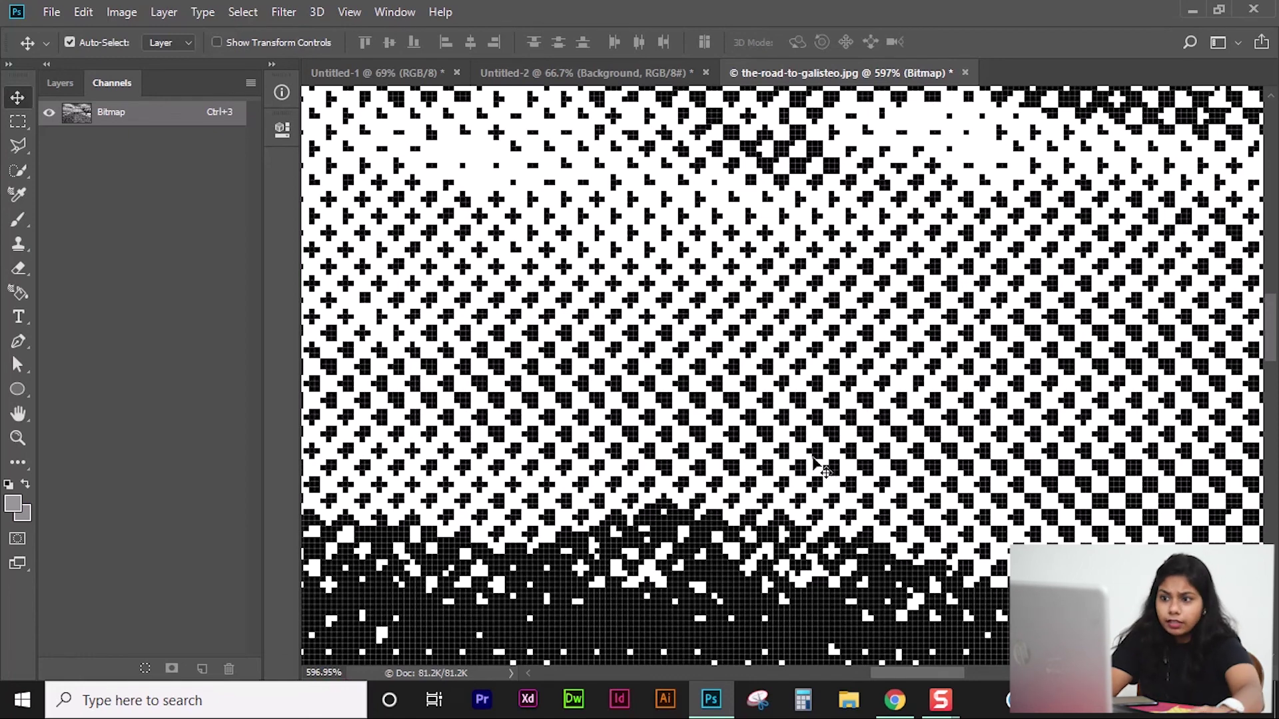
{"action": "scroll", "coordinate": [822, 337], "scroll_direction": "down", "scroll_amount": 7}
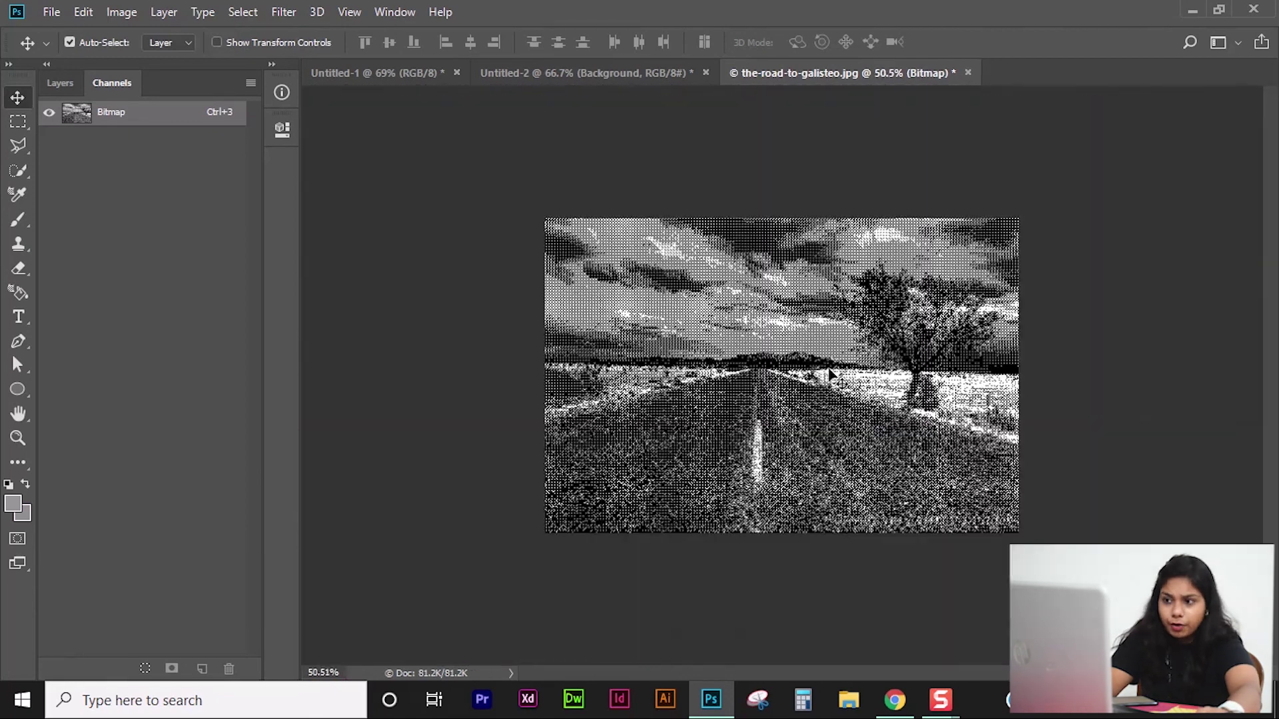
{"action": "scroll", "coordinate": [831, 375], "scroll_direction": "up", "scroll_amount": 4}
{"action": "scroll", "coordinate": [832, 375], "scroll_direction": "down", "scroll_amount": 1}
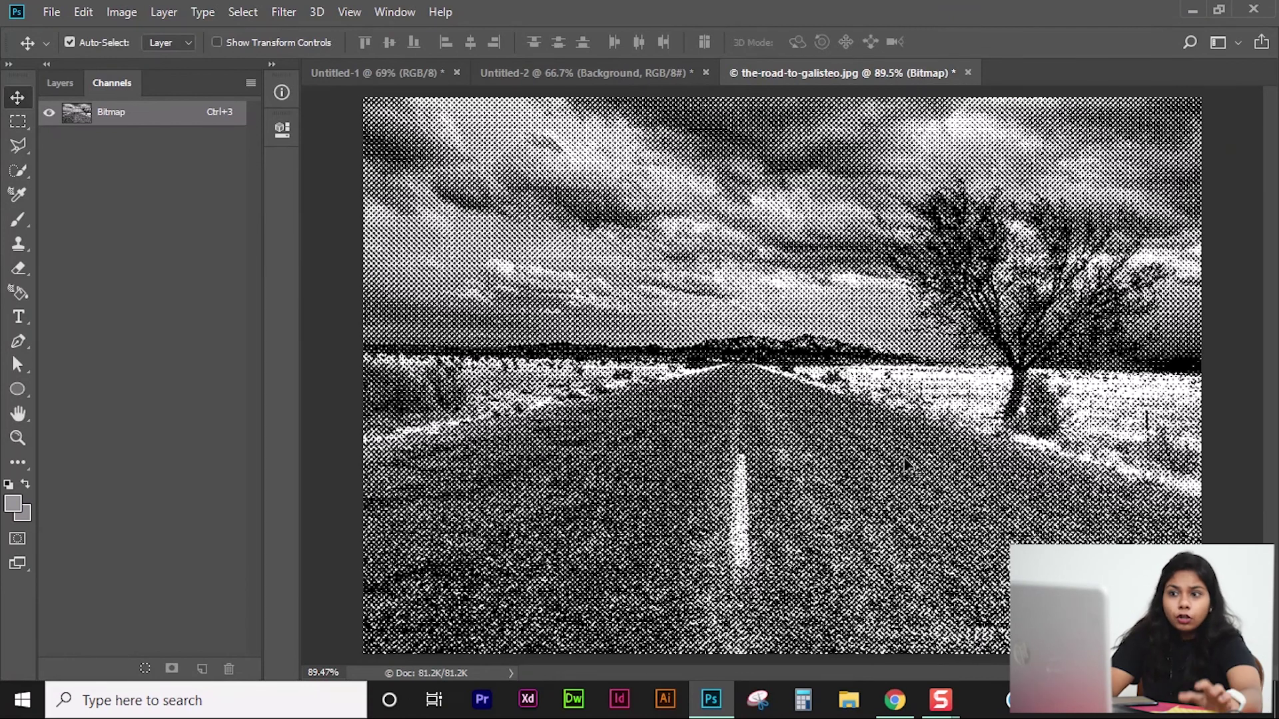
{"action": "scroll", "coordinate": [829, 360], "scroll_direction": "up", "scroll_amount": 10}
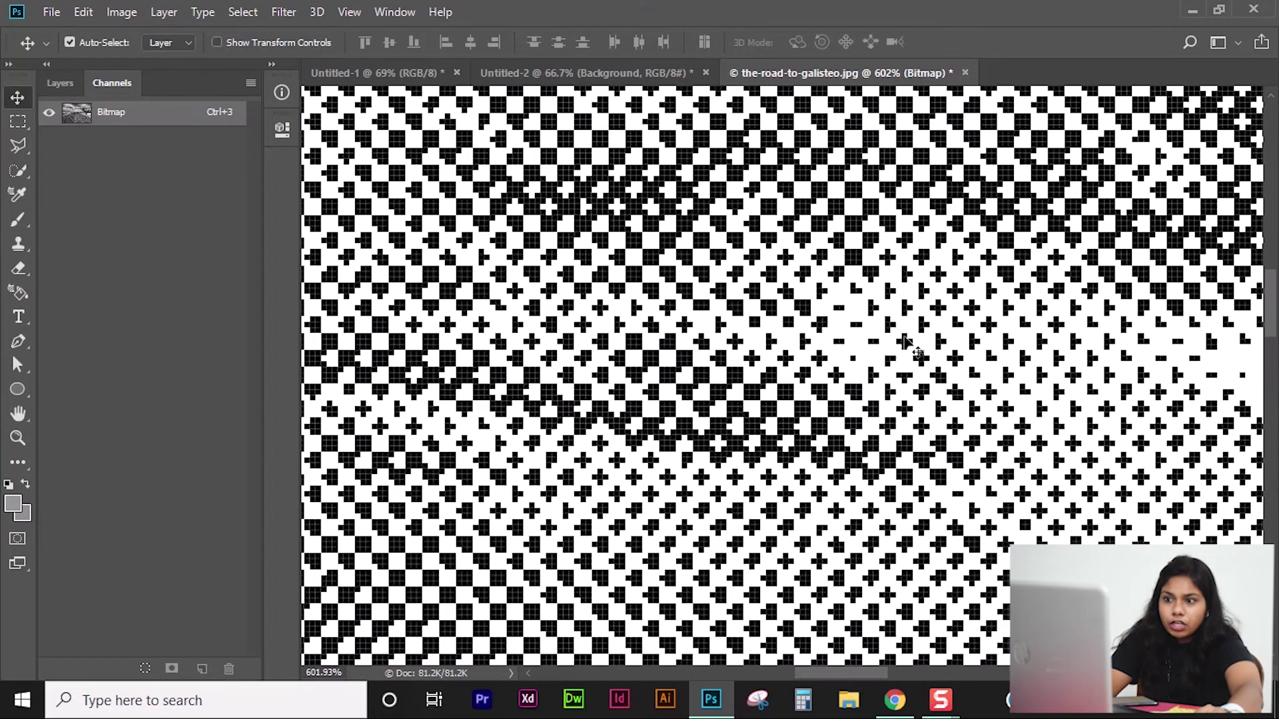
{"action": "scroll", "coordinate": [932, 350], "scroll_direction": "up", "scroll_amount": 4}
{"action": "scroll", "coordinate": [932, 349], "scroll_direction": "up", "scroll_amount": 1}
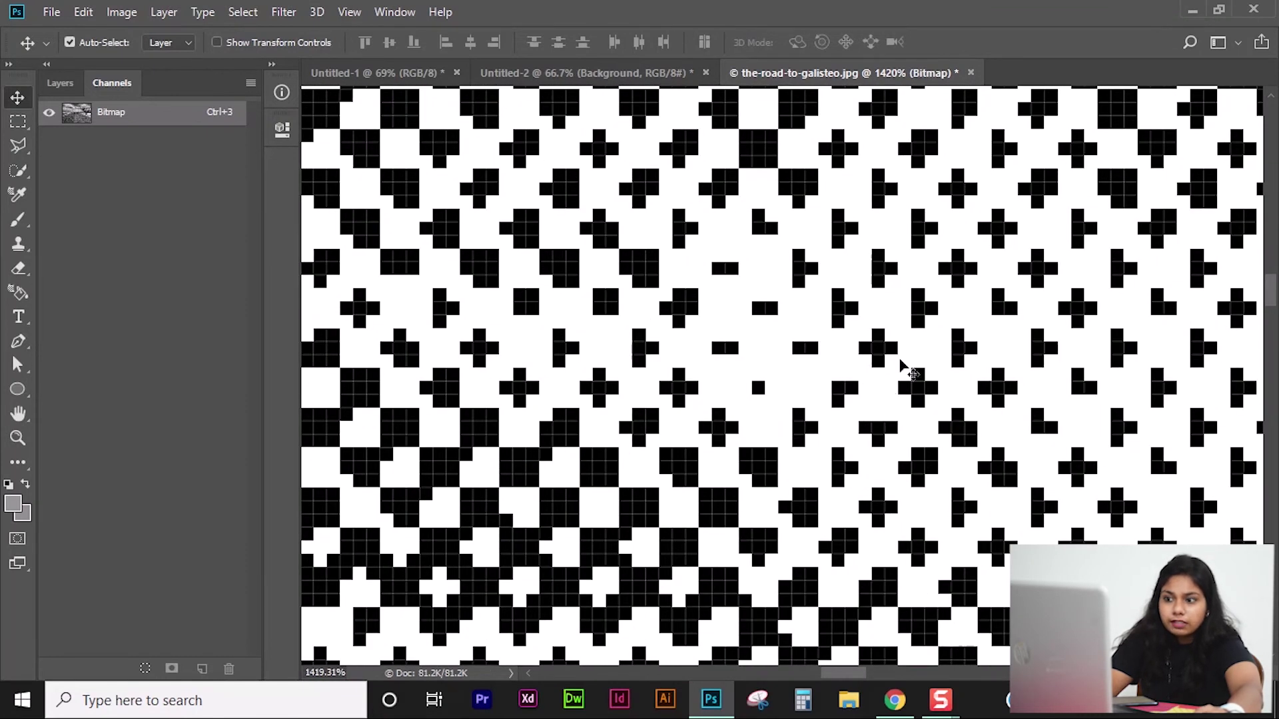
{"action": "scroll", "coordinate": [861, 371], "scroll_direction": "down", "scroll_amount": 3}
{"action": "scroll", "coordinate": [859, 373], "scroll_direction": "down", "scroll_amount": 10}
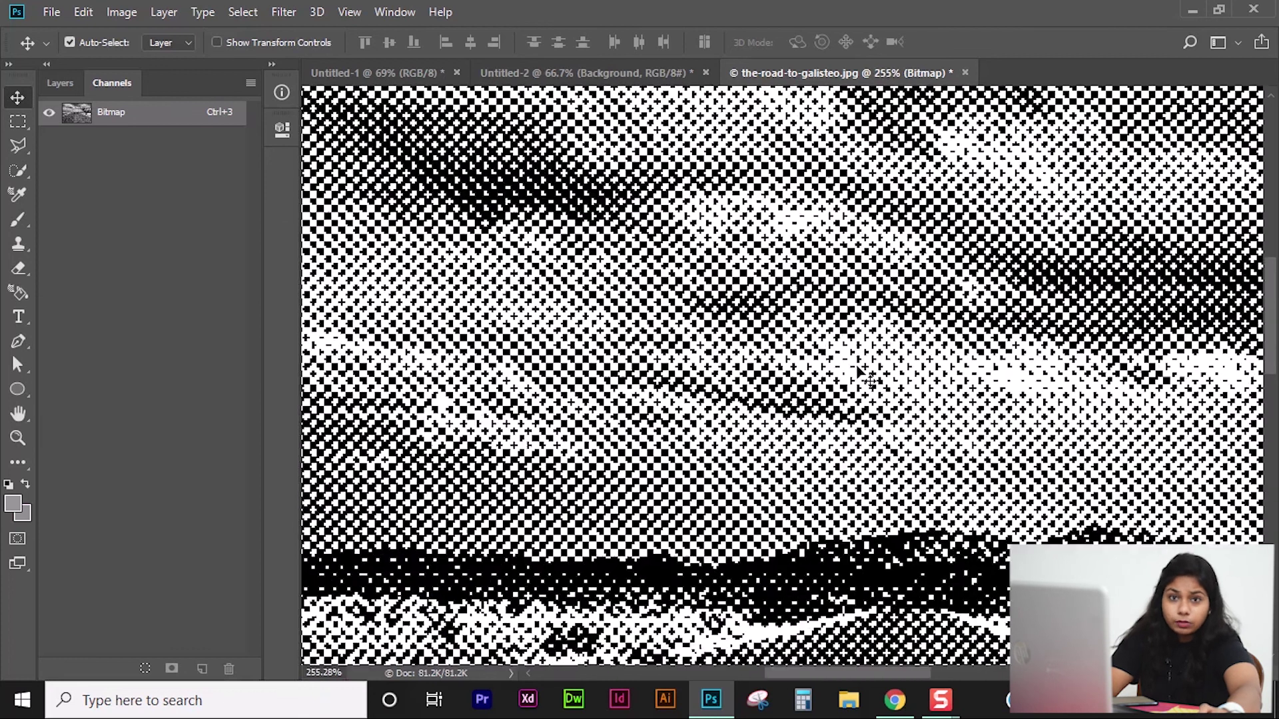
{"action": "scroll", "coordinate": [859, 373], "scroll_direction": "up", "scroll_amount": 3}
{"action": "scroll", "coordinate": [860, 373], "scroll_direction": "down", "scroll_amount": 3}
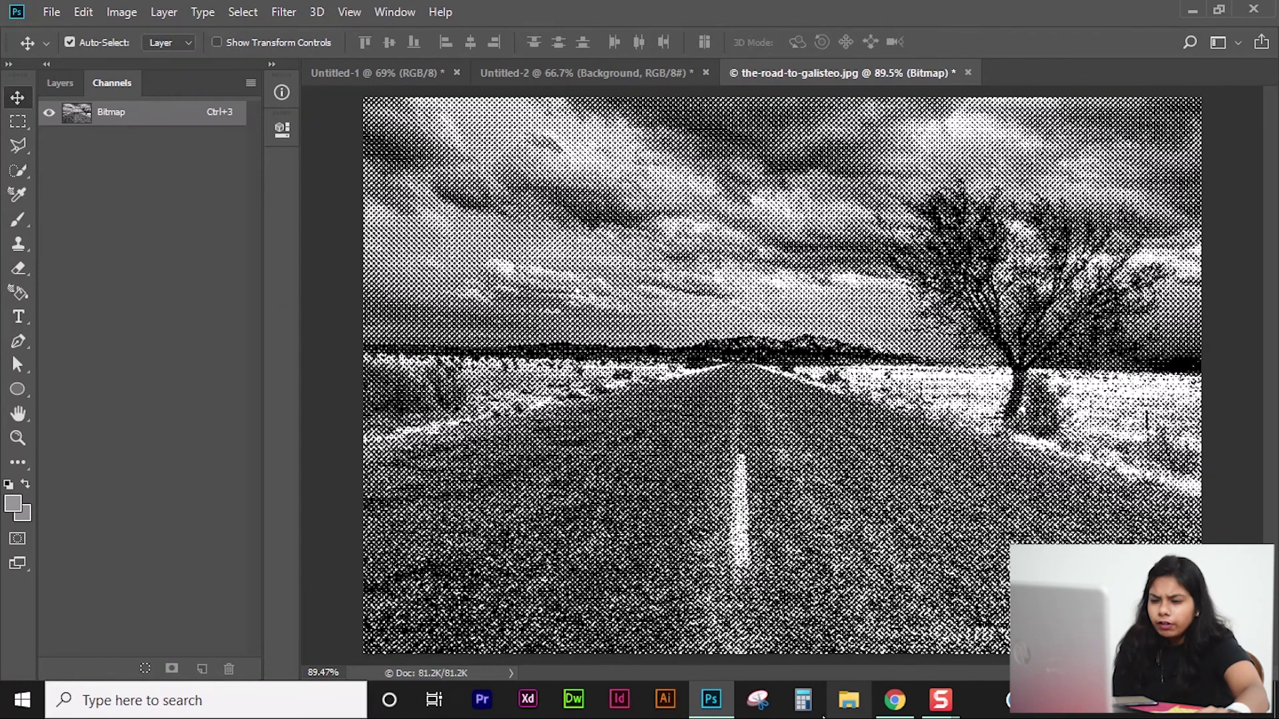
- Switch to Calculator and multiply eight 2s together to work out the number of tones in 8 bits
{"action": "left_click", "coordinate": [820, 712]}
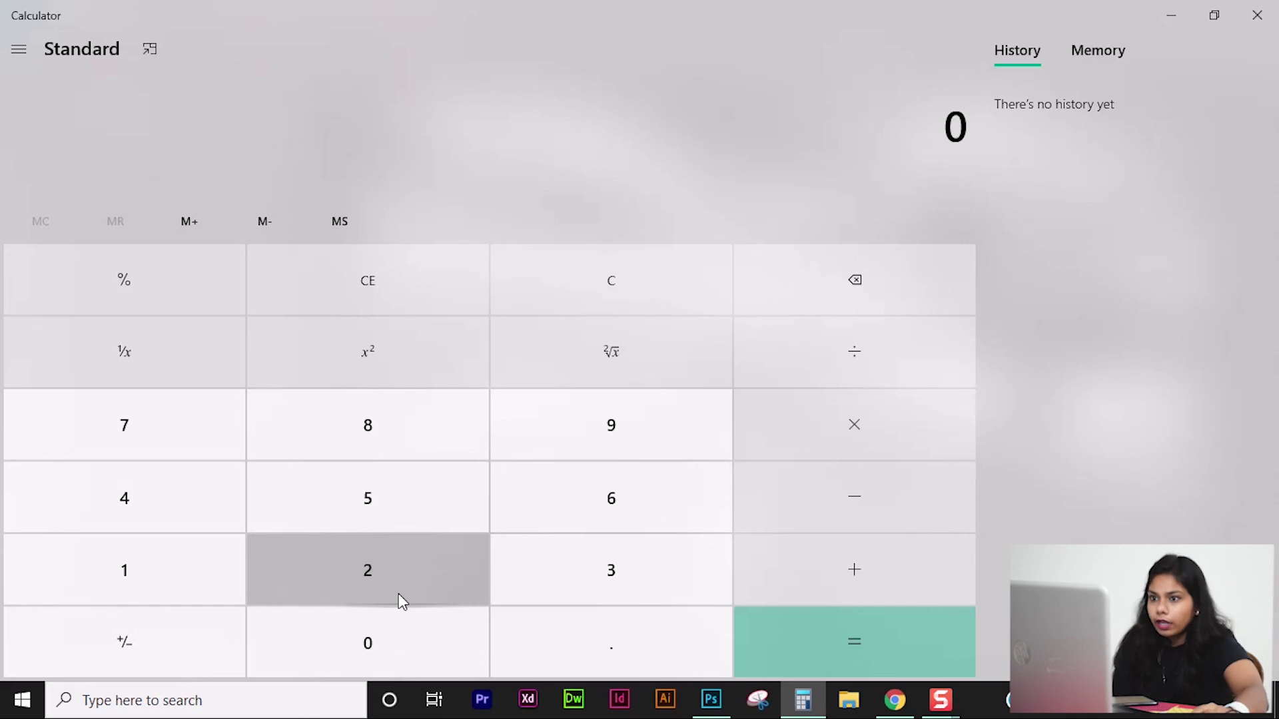
{"action": "left_click", "coordinate": [375, 573]}
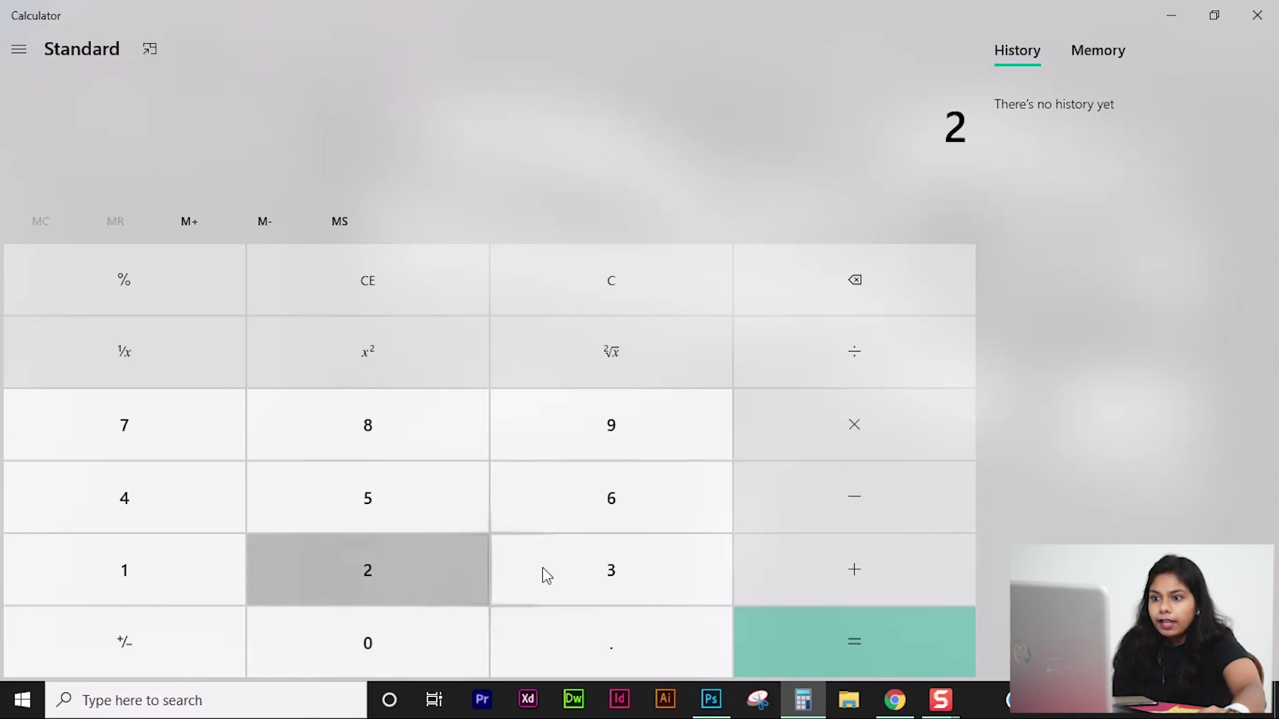
{"action": "left_click", "coordinate": [922, 447]}
{"action": "left_click", "coordinate": [327, 567]}
{"action": "left_click", "coordinate": [870, 434]}
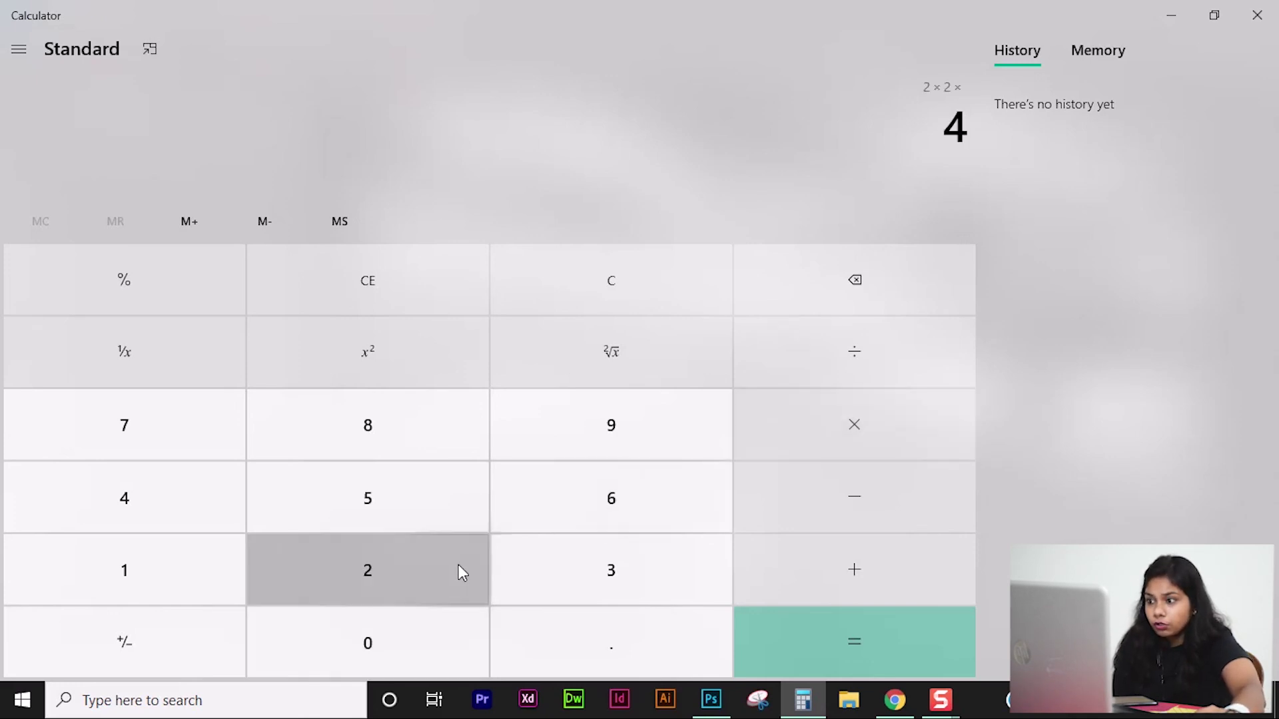
{"action": "left_click", "coordinate": [457, 565]}
{"action": "left_click", "coordinate": [891, 428]}
{"action": "left_click", "coordinate": [414, 574]}
{"action": "left_click", "coordinate": [862, 457]}
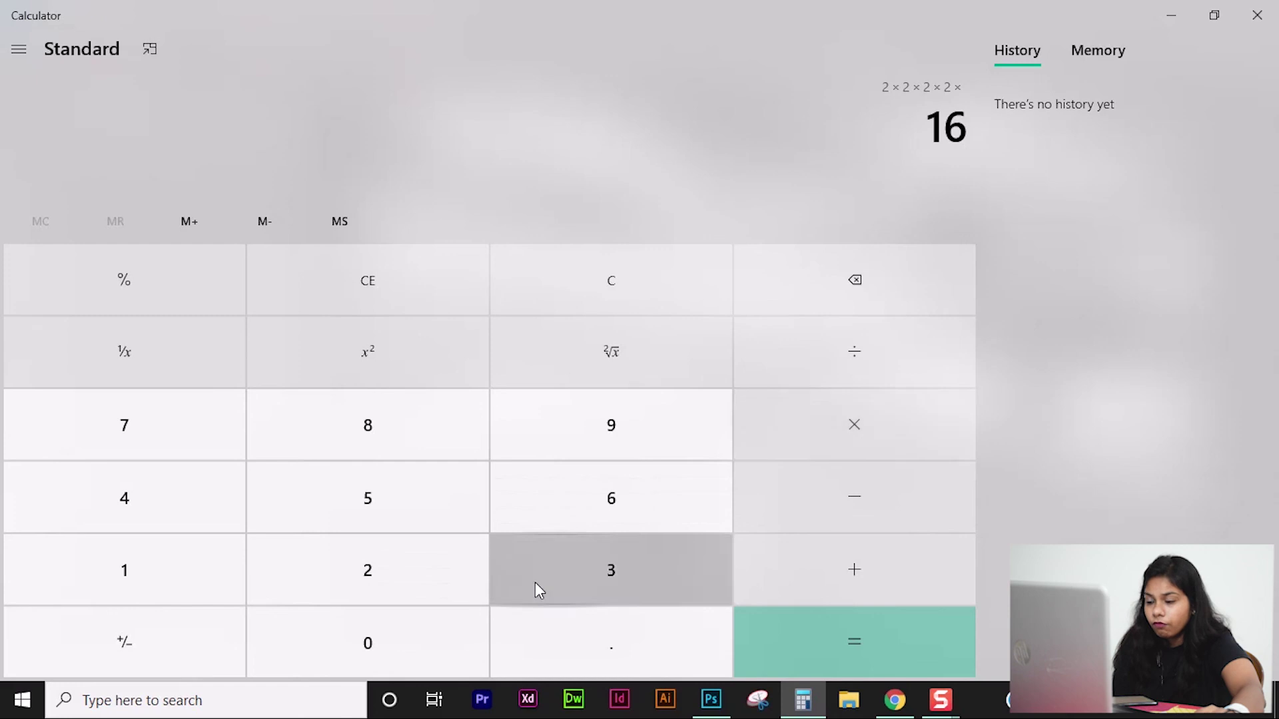
{"action": "left_click", "coordinate": [477, 600]}
{"action": "left_click", "coordinate": [794, 446]}
{"action": "left_click", "coordinate": [403, 603]}
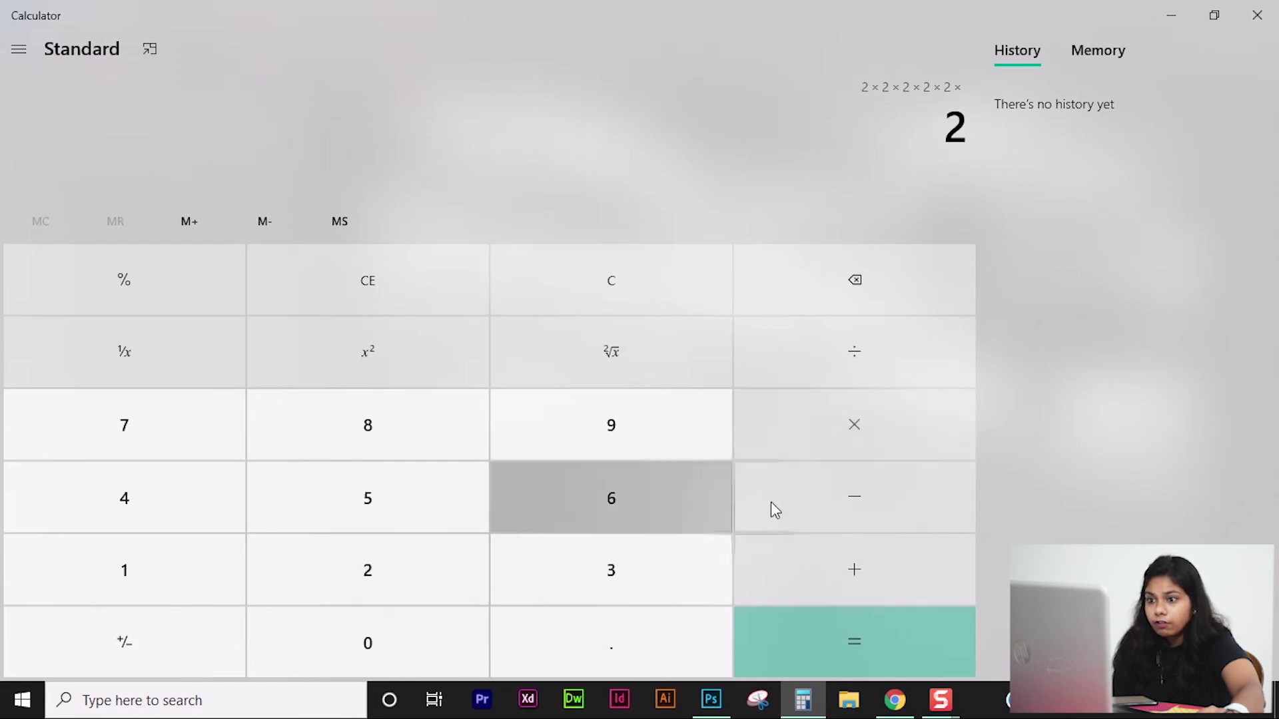
{"action": "left_click", "coordinate": [817, 457]}
{"action": "left_click", "coordinate": [394, 555]}
{"action": "left_click", "coordinate": [761, 445]}
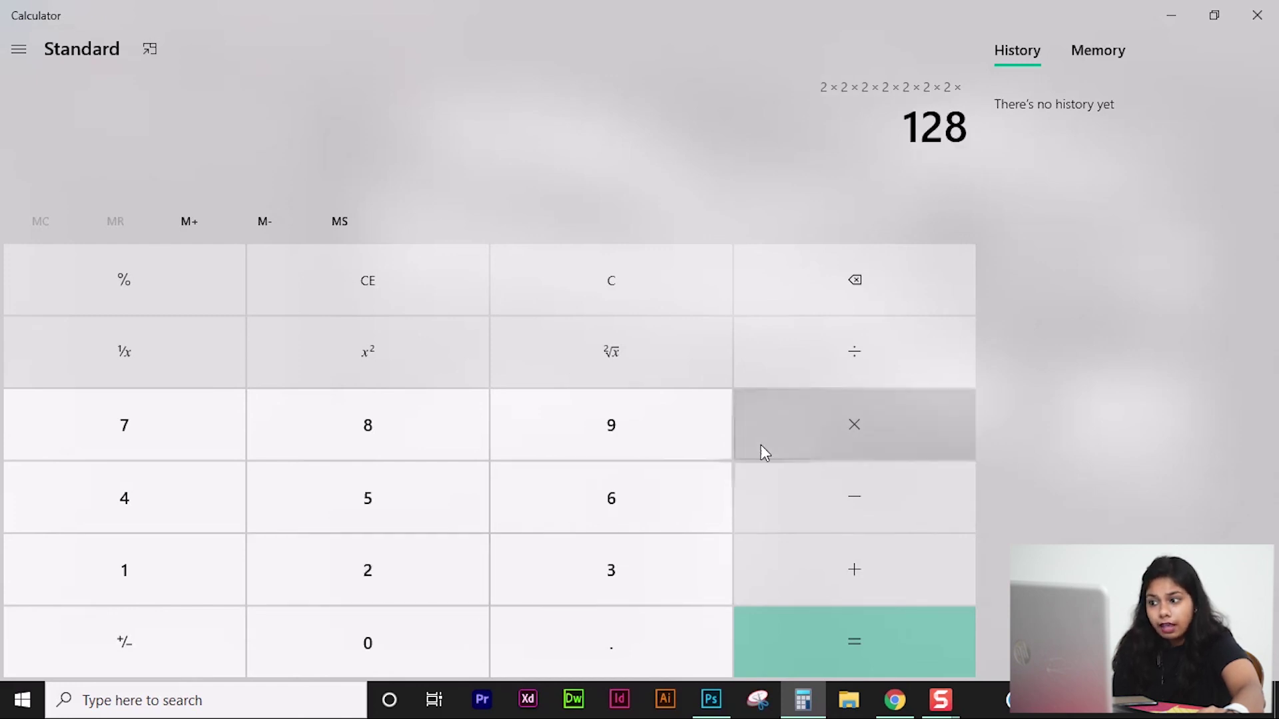
{"action": "left_click", "coordinate": [428, 588]}
{"action": "left_click", "coordinate": [911, 430]}
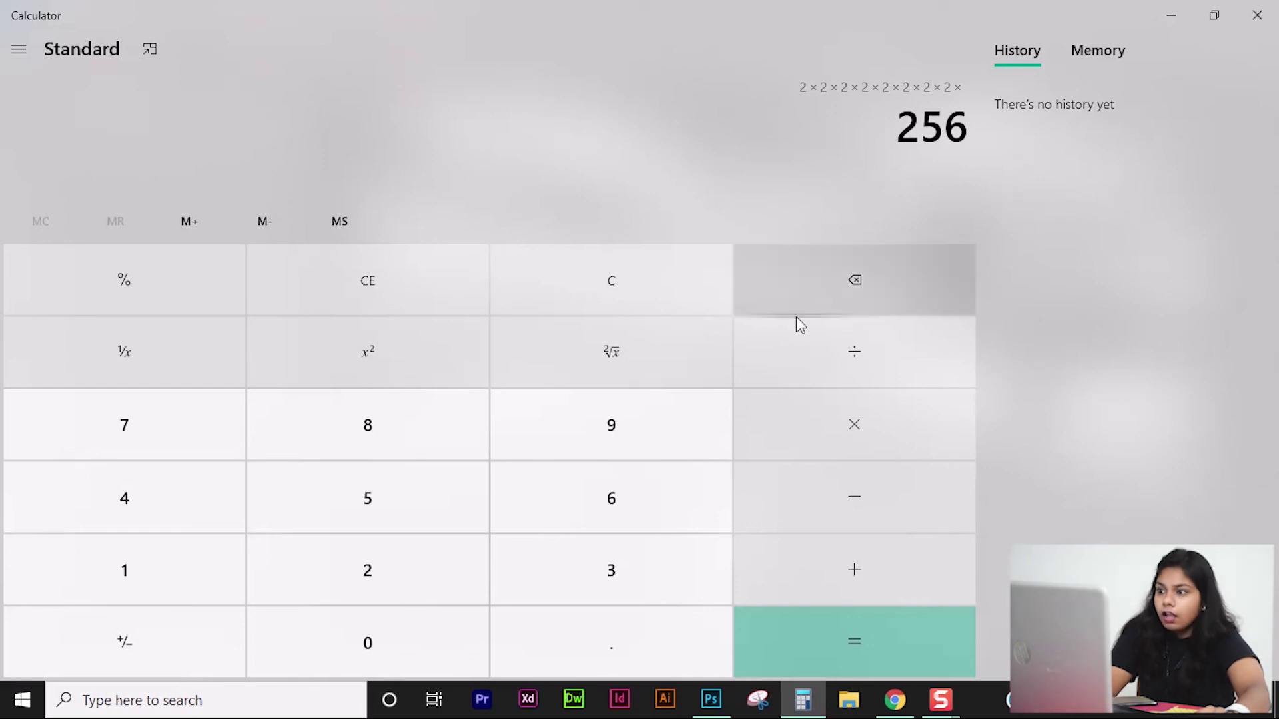
- Clear the calculator and compute 256 × 256 × 256 for the total number of colours across three 8-bit channels
{"action": "left_click", "coordinate": [631, 297]}
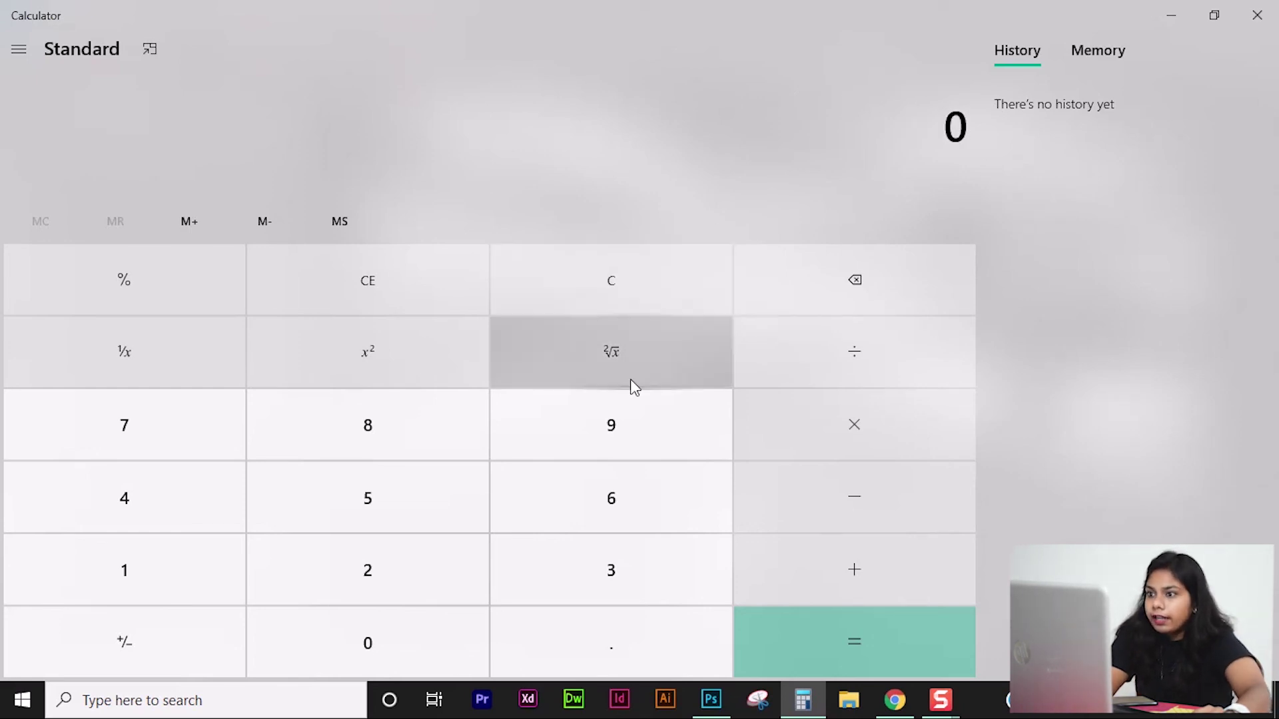
{"action": "left_click", "coordinate": [416, 567]}
{"action": "left_click", "coordinate": [403, 517]}
{"action": "left_click", "coordinate": [619, 486]}
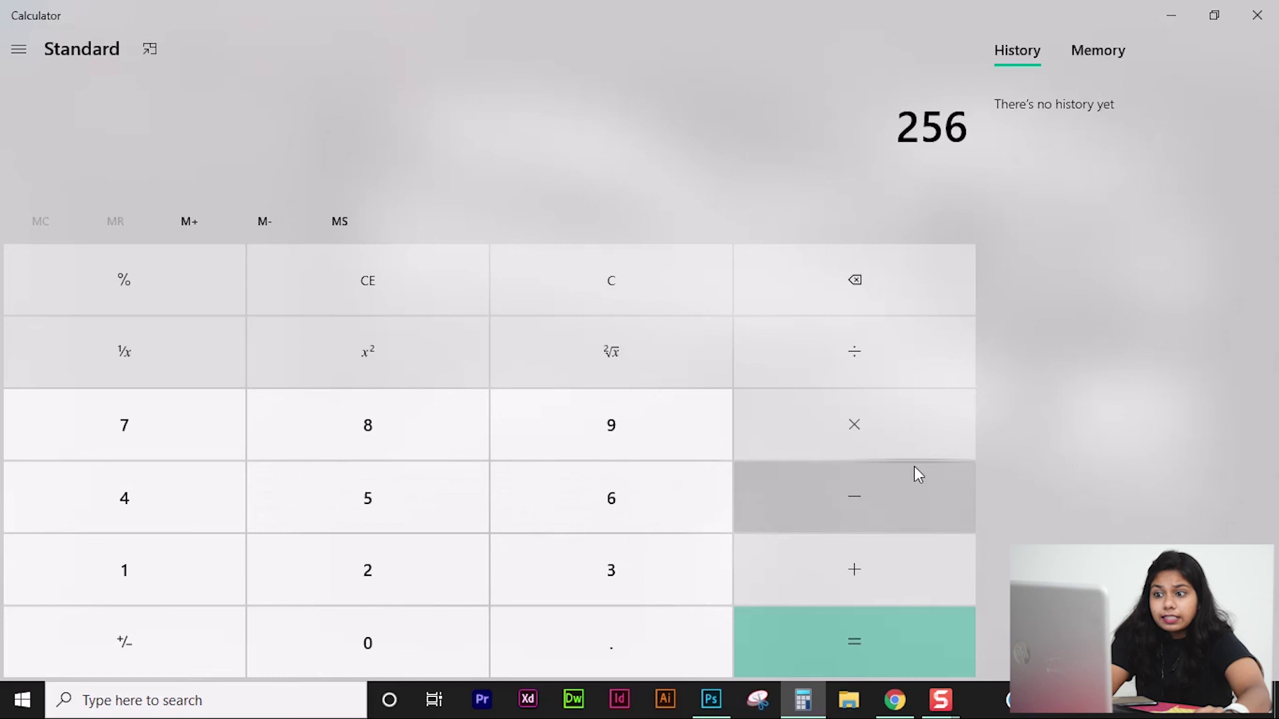
{"action": "left_click", "coordinate": [889, 438]}
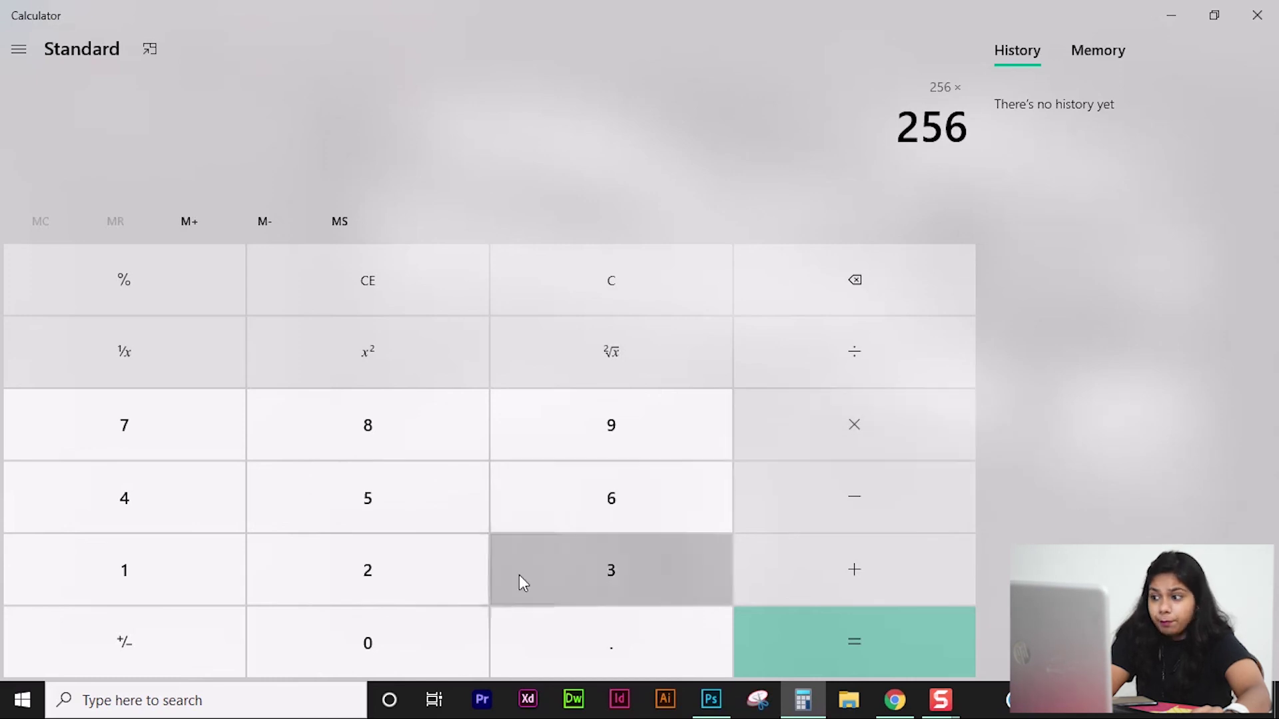
{"action": "left_click", "coordinate": [375, 553]}
{"action": "left_click", "coordinate": [413, 513]}
{"action": "left_click", "coordinate": [571, 531]}
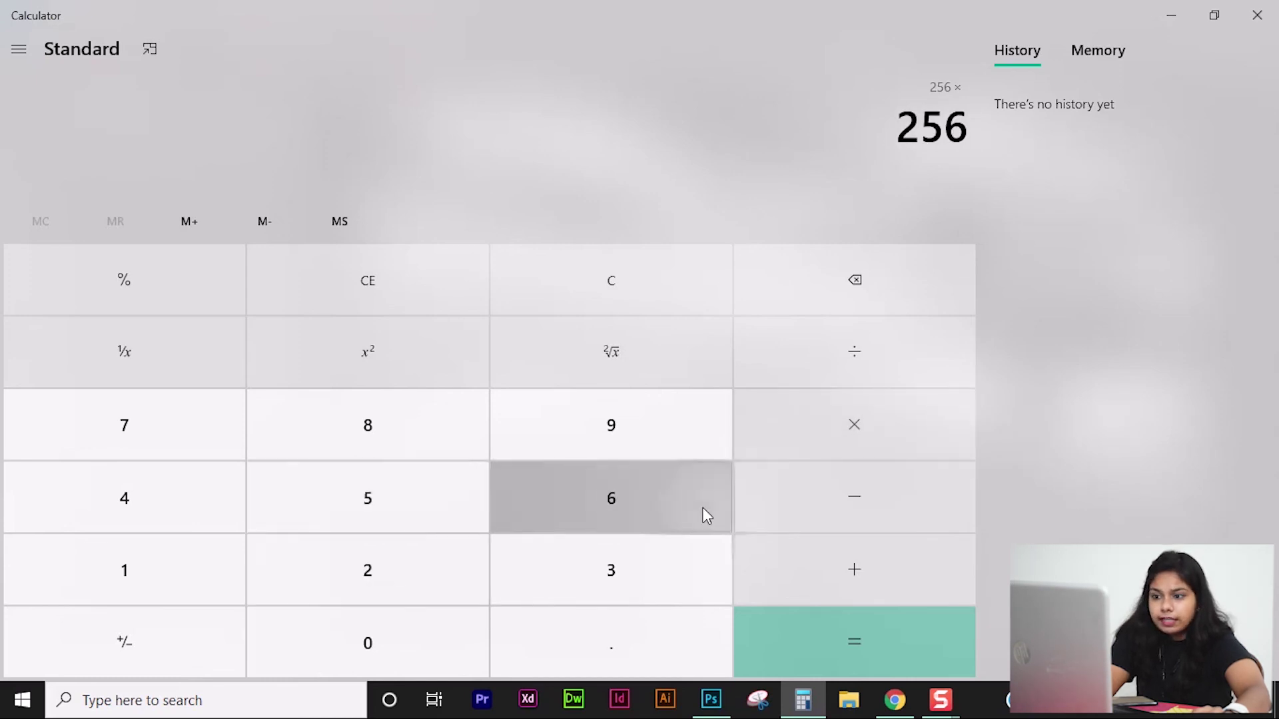
{"action": "left_click", "coordinate": [900, 418]}
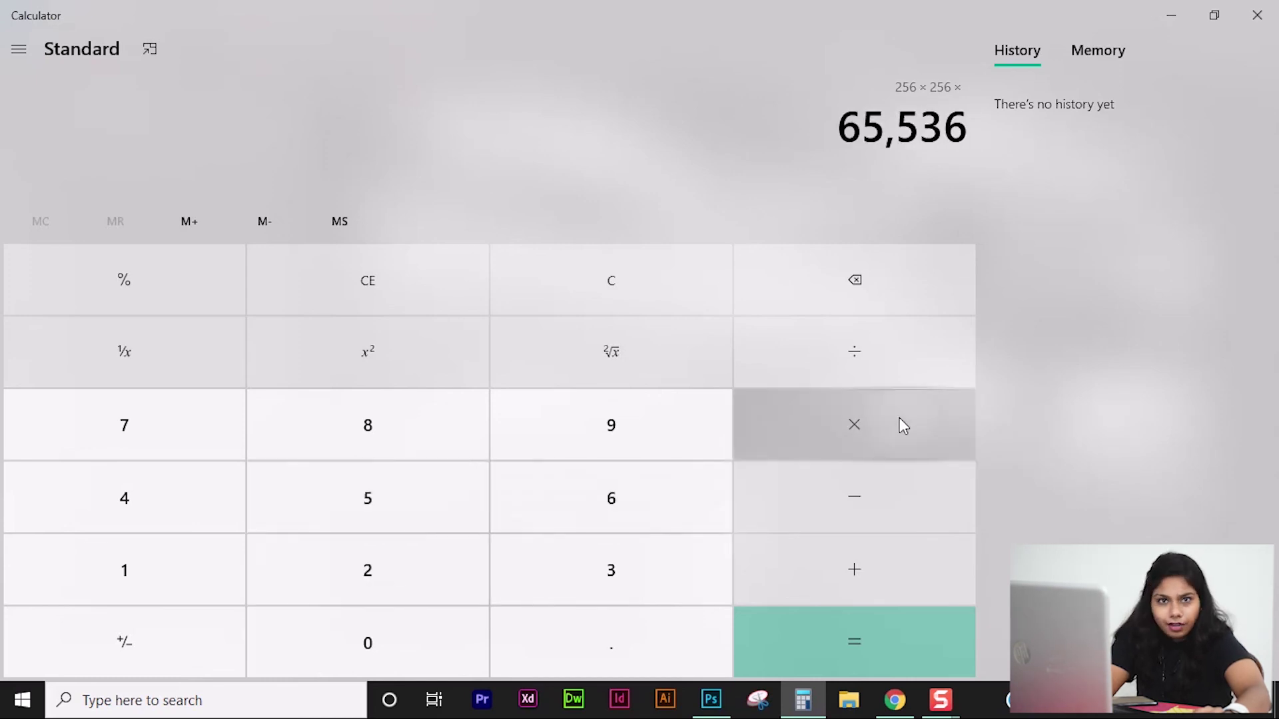
{"action": "left_click", "coordinate": [393, 566]}
{"action": "left_click", "coordinate": [384, 505]}
{"action": "left_click", "coordinate": [608, 523]}
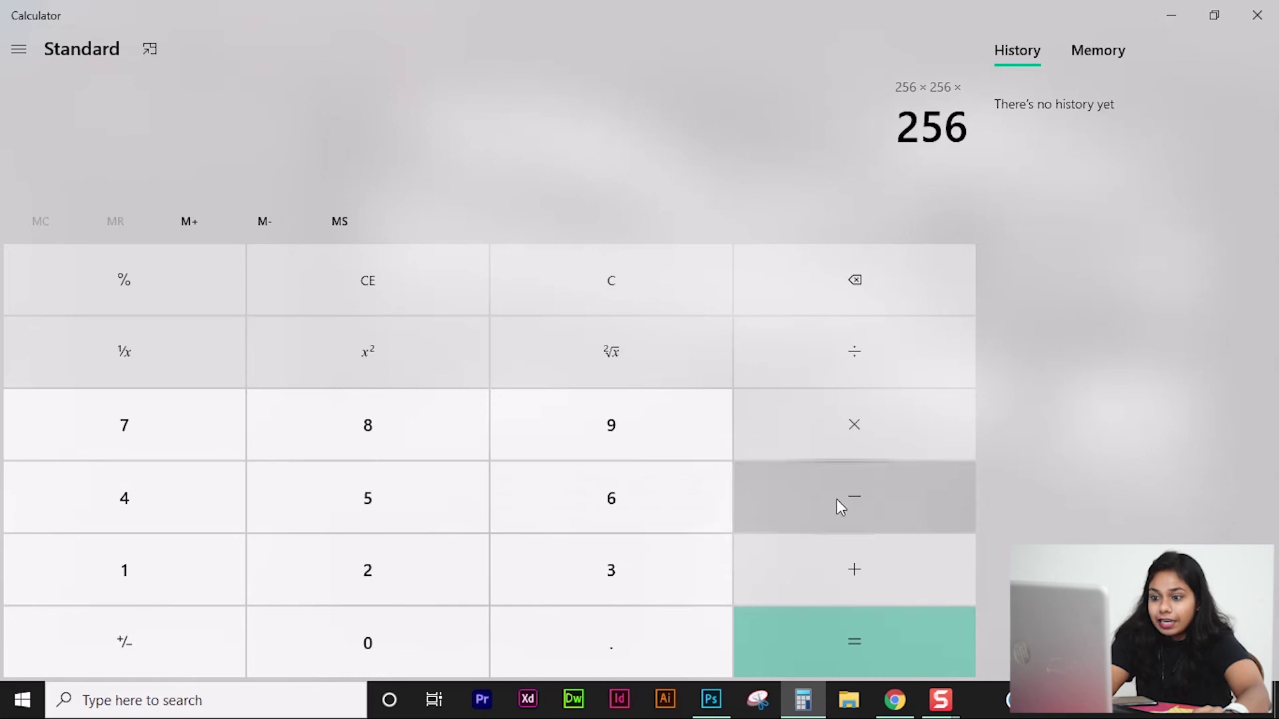
{"action": "left_click", "coordinate": [849, 636]}
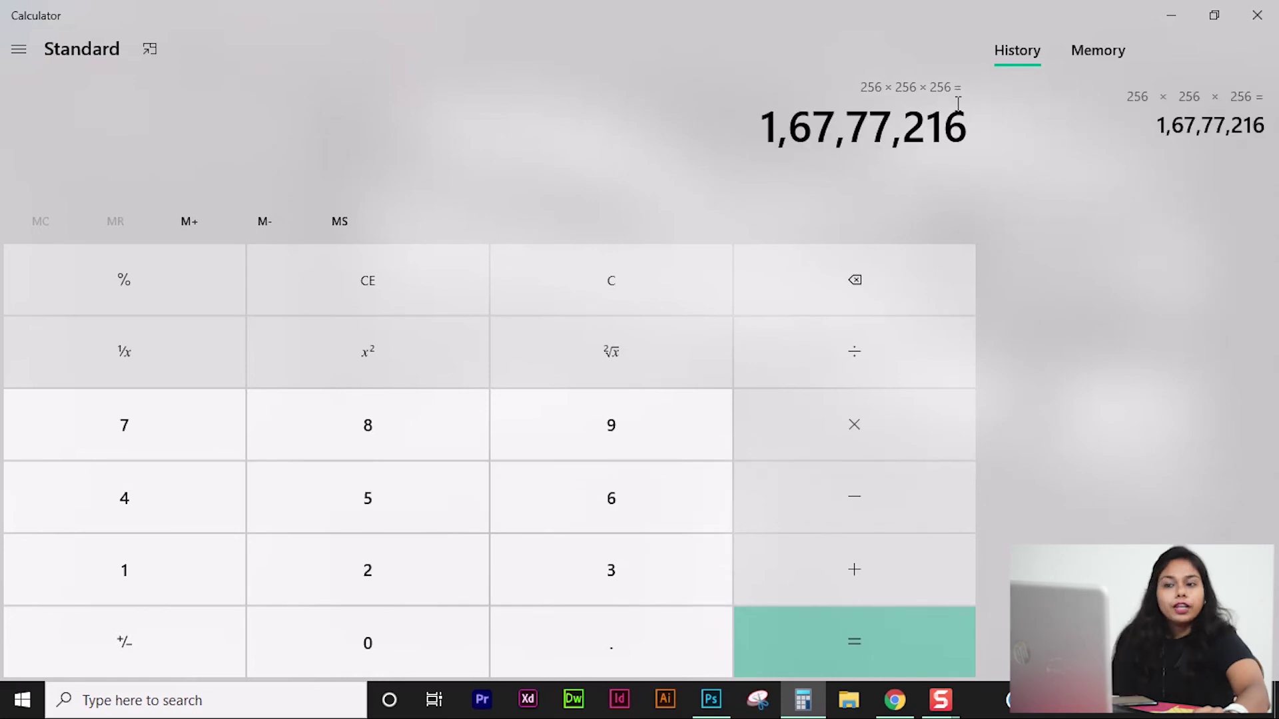